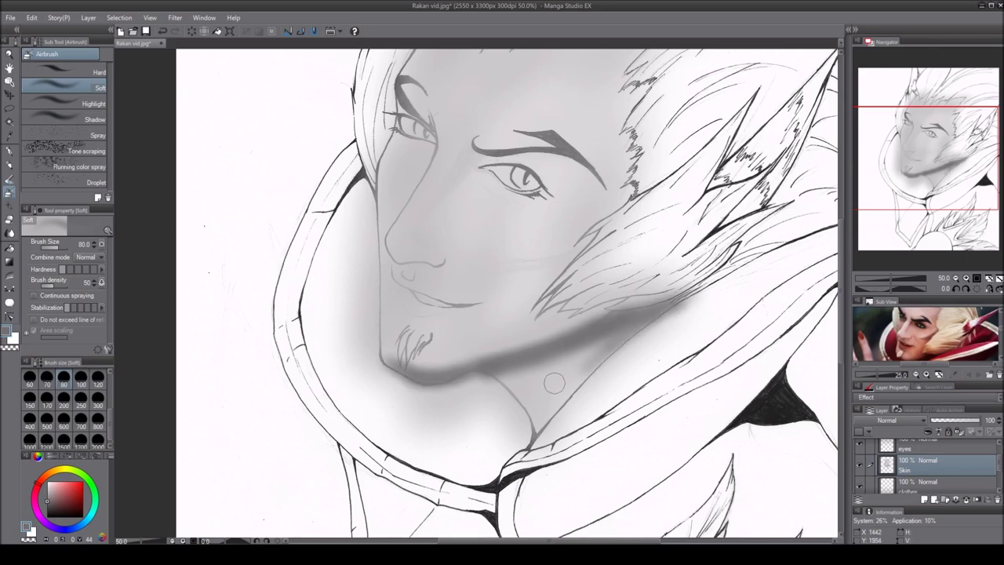
- Shade the temple, cheek, nose side and area under the lower lip with the Soft airbrush at size 60
mouse_move(593, 310)
mouse_down()
mouse_move(545, 248)
mouse_move(529, 315)
mouse_up()
mouse_move(597, 118)
mouse_down()
mouse_move(400, 240)
mouse_move(531, 226)
mouse_up()
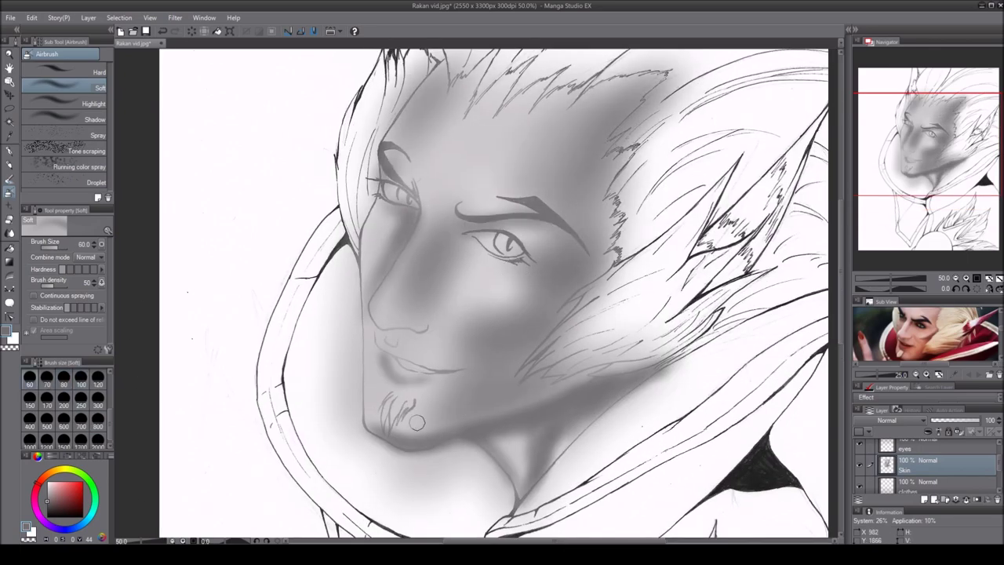
key(bracketleft)
key(ctrl+z)
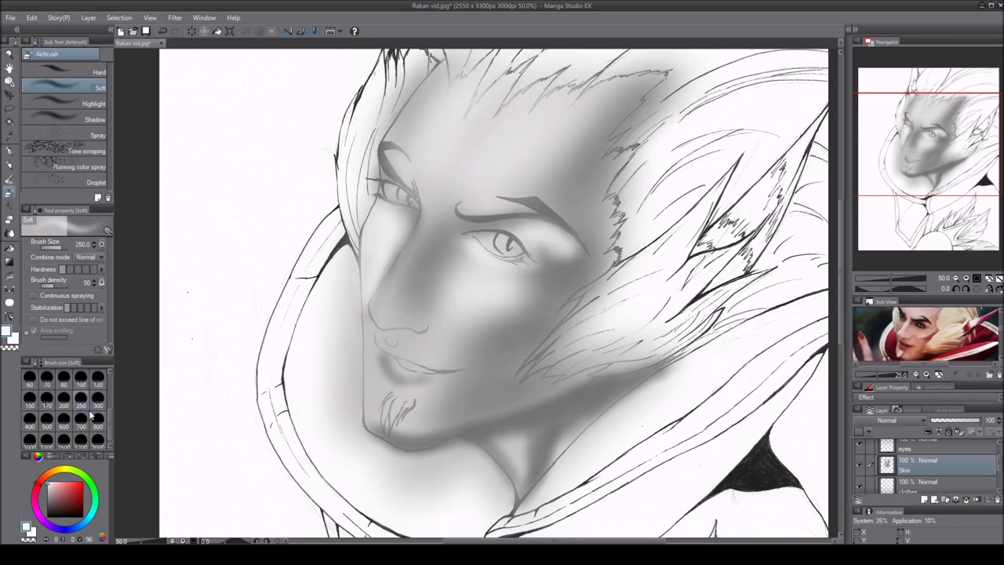
- Airbrush light highlights on the nose bridge, lower lip and chin with the Soft airbrush at size 40
scroll(938, 179, up, 1)
drag(384, 259, 469, 302)
key(bracketleft)
key(bracketleft)
key(bracketleft)
key(bracketleft)
mouse_move(398, 282)
mouse_down()
mouse_move(452, 290)
mouse_move(386, 279)
mouse_up()
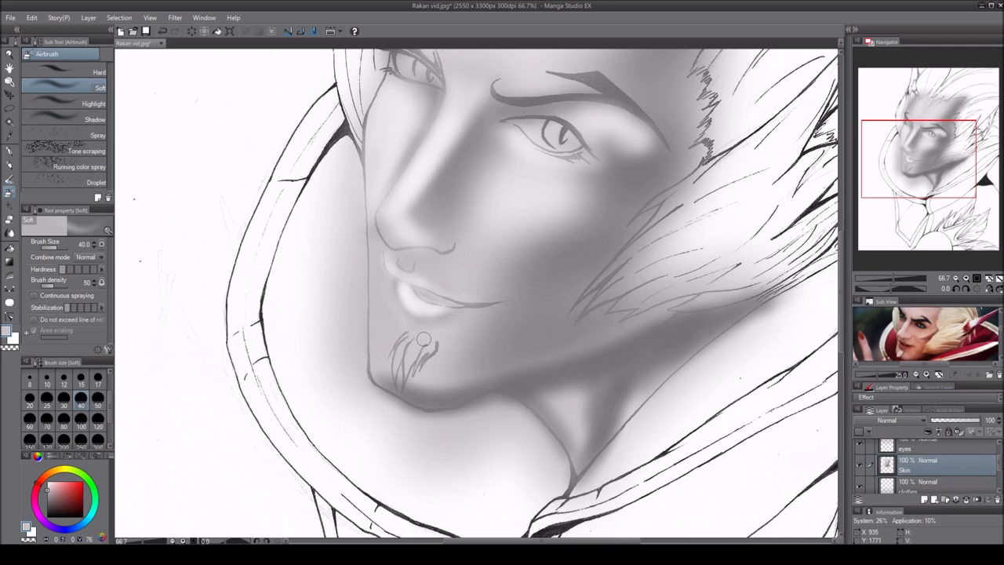
- Erase the shading that spills past the face and chin outline into the collar area
key(e)
mouse_move(355, 165)
mouse_down()
mouse_move(366, 385)
mouse_move(525, 416)
mouse_move(337, 340)
mouse_move(531, 482)
mouse_up()
scroll(532, 482, down, 2)
- Select the face and neck area with a freehand lasso along its outline
key(m)
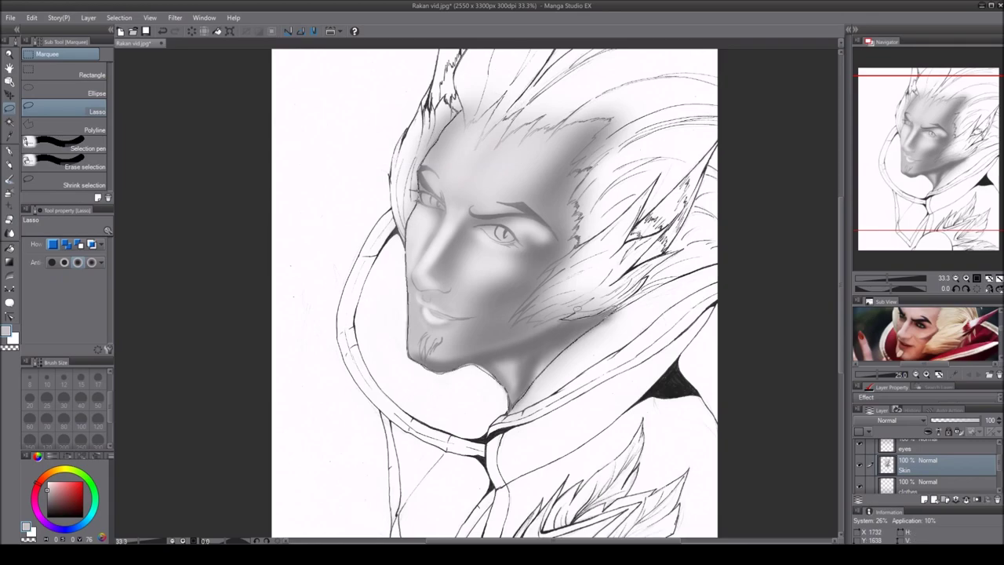
drag(449, 98, 419, 157)
scroll(463, 189, up, 2)
scroll(463, 189, down, 1)
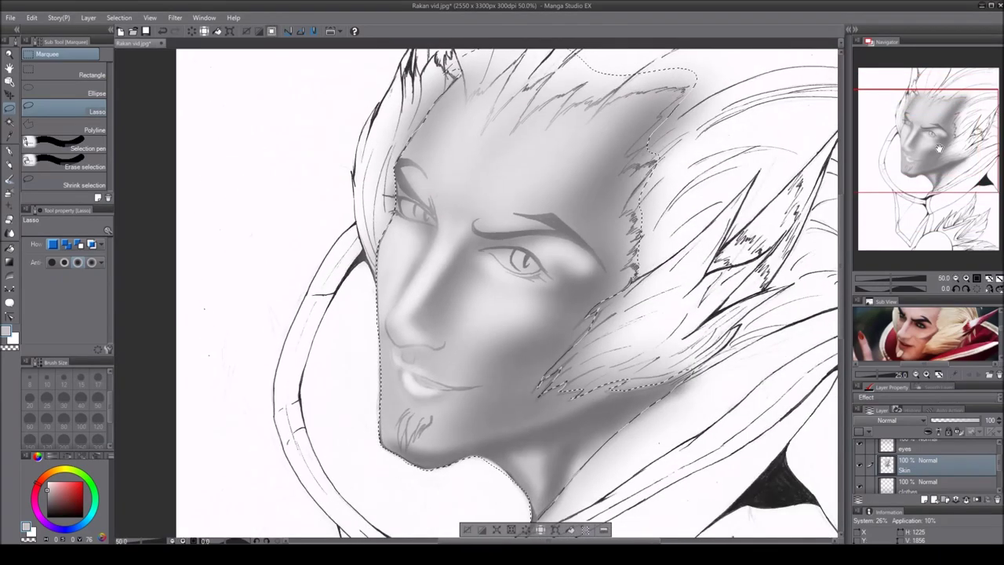
- Brighten the chin inside the selection and start defining the upper lip with the Soft airbrush at size 10
key(b)
mouse_move(441, 105)
mouse_down()
mouse_move(489, 183)
mouse_move(397, 275)
mouse_move(393, 393)
mouse_move(504, 304)
mouse_up()
scroll(504, 303, up, 2)
click(46, 383)
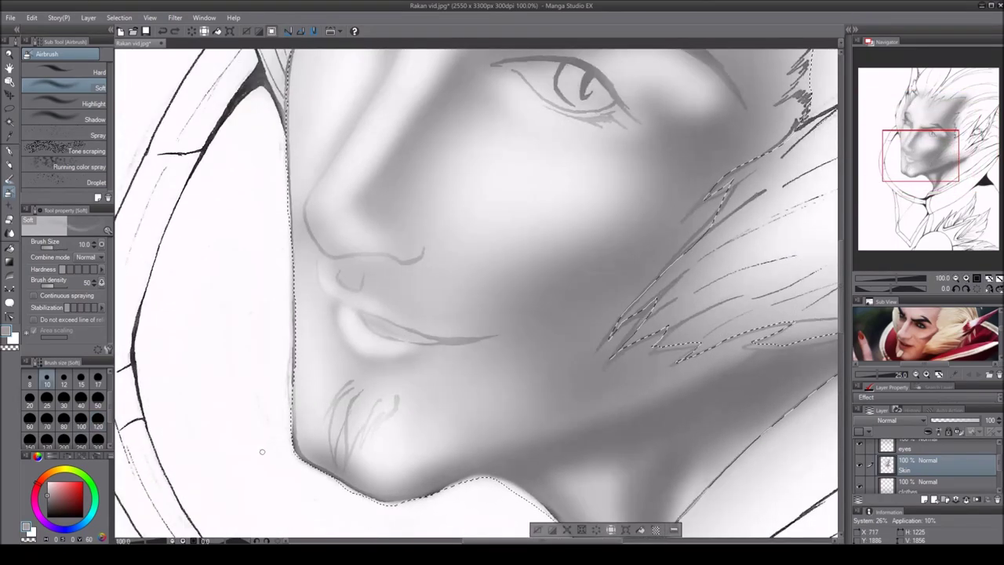
scroll(926, 334, up, 2)
mouse_move(318, 270)
mouse_down()
mouse_move(376, 321)
mouse_move(338, 293)
mouse_move(450, 342)
mouse_move(348, 304)
mouse_move(365, 331)
mouse_move(428, 345)
mouse_move(367, 350)
mouse_move(341, 314)
mouse_up()
- Model the lips with soft shadows and light highlights at brush size 12, blending the tones
key(bracketright)
key(bracketright)
key(bracketright)
key(bracketright)
key(bracketright)
key(bracketright)
key(bracketleft)
key(bracketleft)
key(bracketleft)
key(bracketleft)
key(bracketleft)
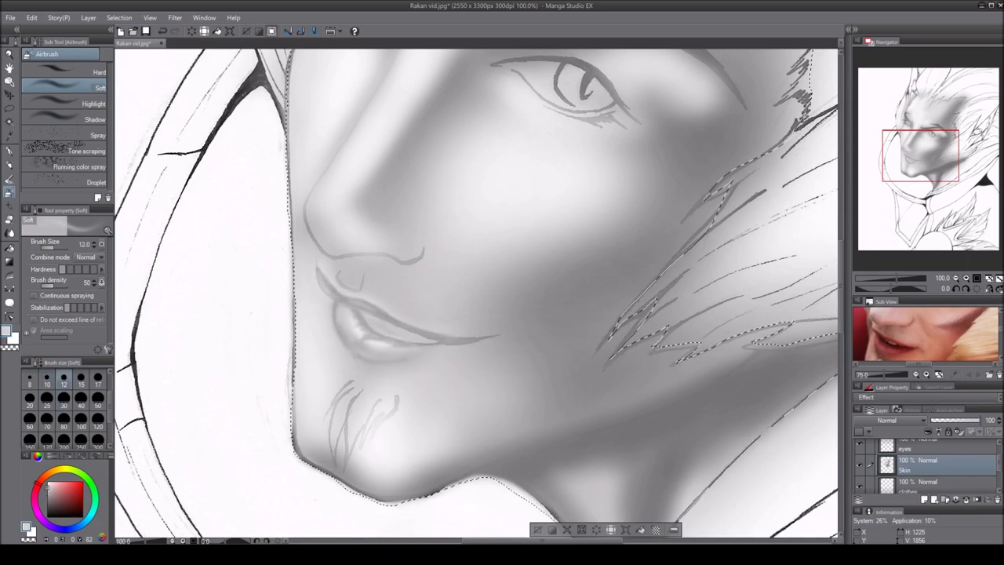
key(j)
key(b)
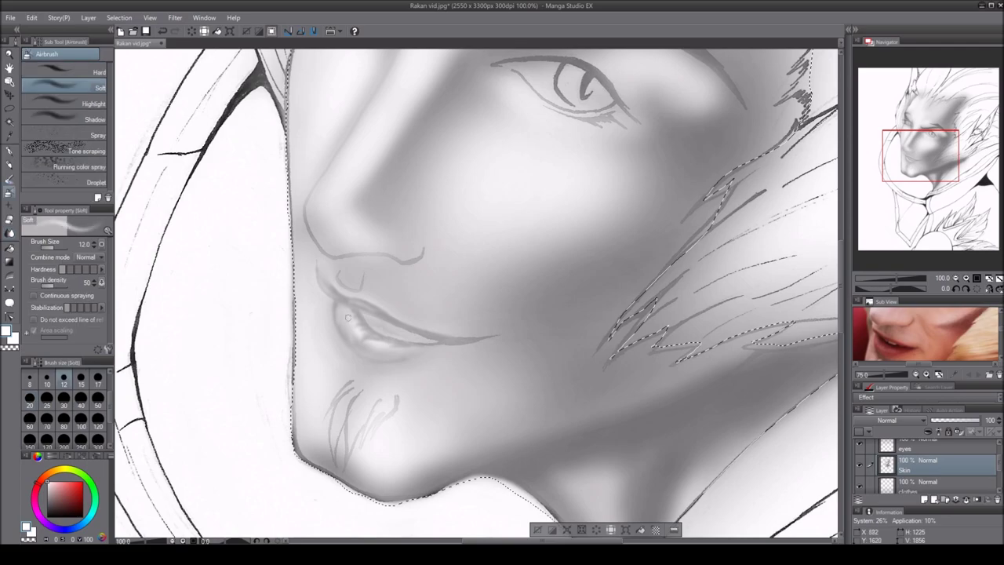
- Darken the line between the lips with the Hard airbrush at size 30
key(minus)
key(minus)
key(minus)
key(minus)
drag(459, 259, 425, 282)
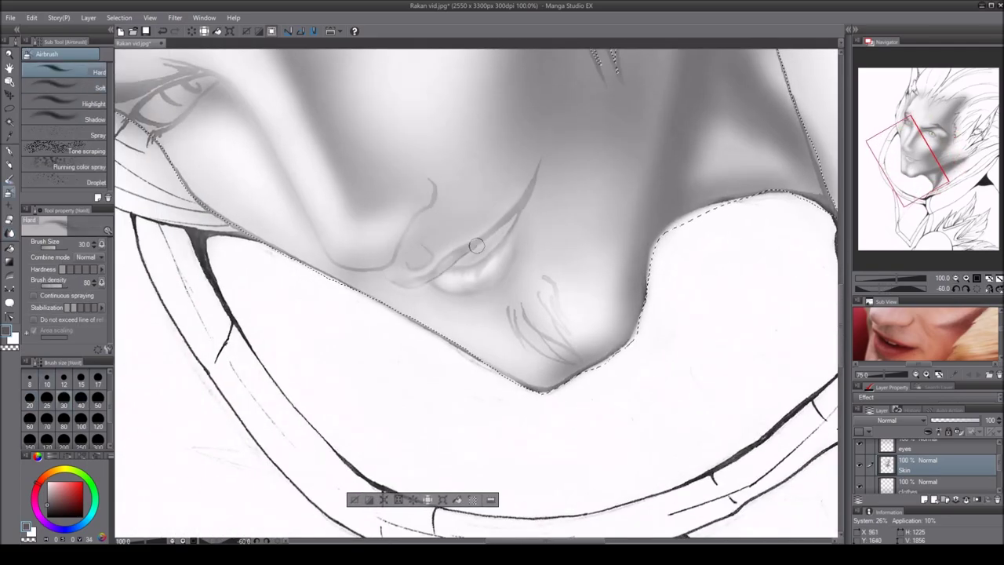
mouse_move(518, 212)
mouse_down()
mouse_move(422, 284)
mouse_move(522, 222)
mouse_move(521, 206)
mouse_move(452, 273)
mouse_up()
- Erase the gap between the lips to make a white area for the teeth
key(asciicircum)
key(asciicircum)
key(asciicircum)
key(asciicircum)
key(e)
drag(436, 355, 478, 310)
key(b)
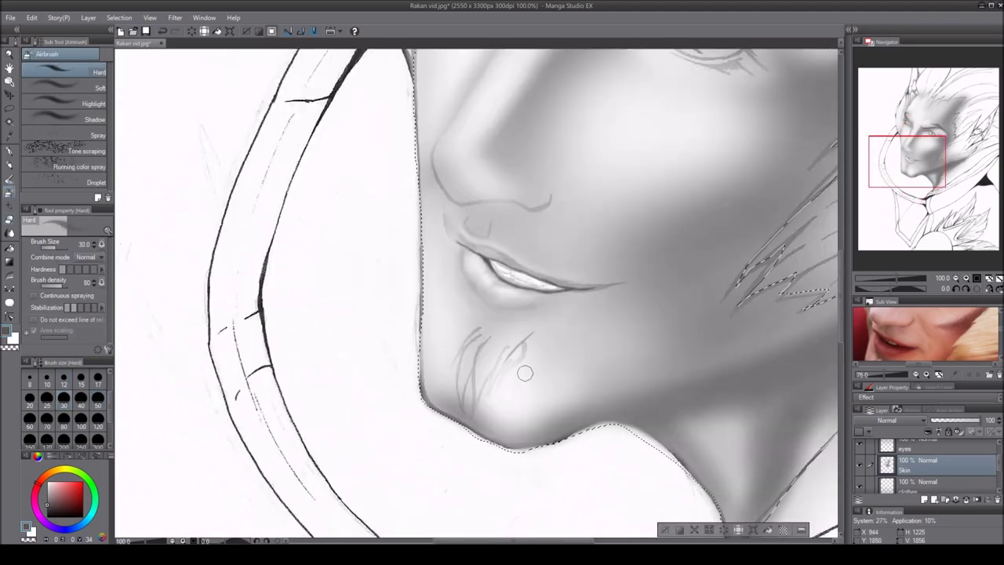
- Draw the dark edge below the teeth and the gaps between them with the Hard airbrush
key(minus)
key(minus)
key(minus)
mouse_move(522, 236)
mouse_down()
mouse_move(466, 262)
mouse_move(488, 262)
mouse_move(524, 237)
mouse_up()
key(asciicircum)
key(asciicircum)
key(asciicircum)
key(i)
key(b)
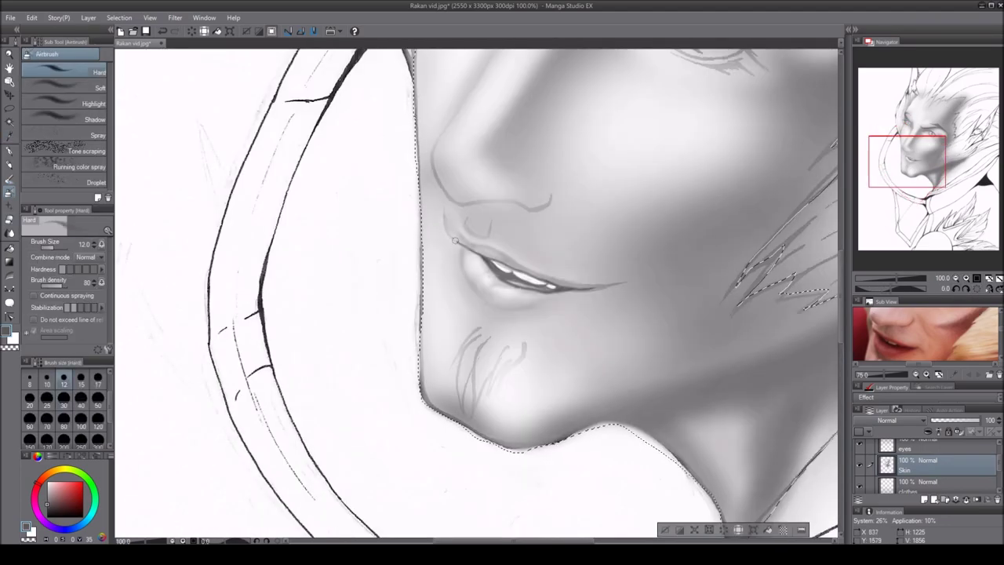
- Shade the upper lip and the underside of the lower lip with the Soft airbrush
click(100, 87)
drag(451, 224, 503, 259)
mouse_move(462, 292)
mouse_down()
mouse_move(478, 270)
mouse_move(475, 256)
mouse_move(550, 302)
mouse_up()
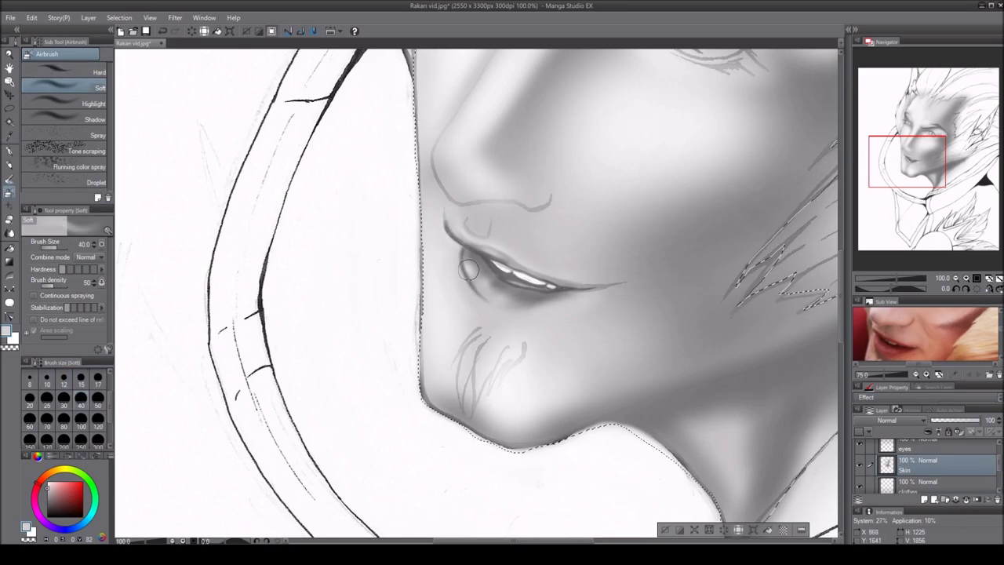
- Blend the lip tones and refine the lip edges and highlights with the Soft airbrush at size 12
key(j)
key(ctrl+plus)
key(ctrl+plus)
mouse_move(426, 152)
mouse_down()
mouse_move(510, 216)
mouse_move(479, 292)
mouse_up()
key(b)
drag(441, 178, 477, 206)
mouse_move(491, 252)
mouse_down()
mouse_move(476, 294)
mouse_move(533, 321)
mouse_up()
alt+click(525, 290)
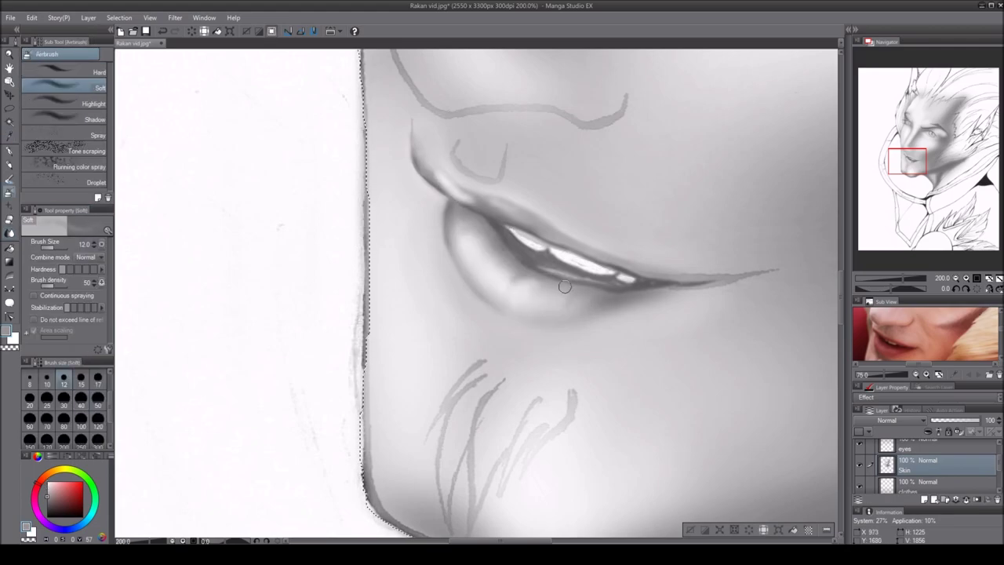
- Lower the Inked Rakan layer's opacity to 35% and return to the Skin layer with the Soft airbrush
key(ctrl+minus)
key(ctrl+minus)
key(ctrl+minus)
key(minus)
key(minus)
click(63, 71)
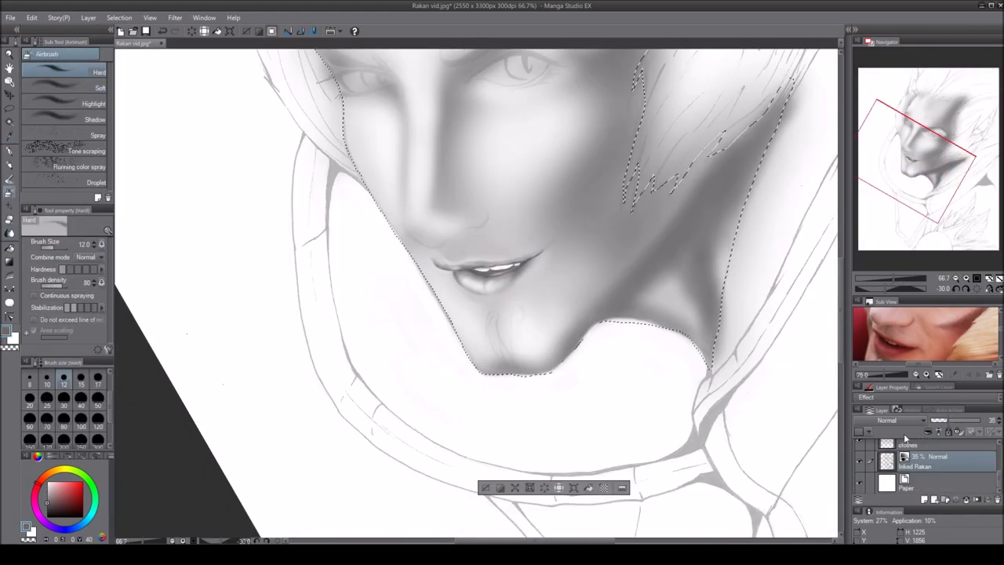
click(63, 87)
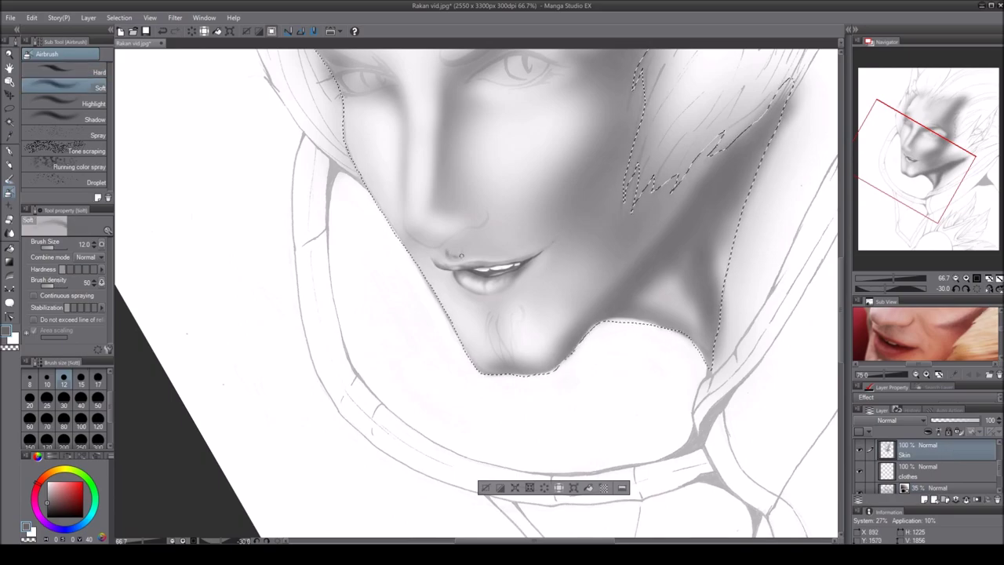
- Define the underside of the nose and the hollow above the upper lip, and blend the nose edge
key(asciicircum)
key(asciicircum)
key(asciicircum)
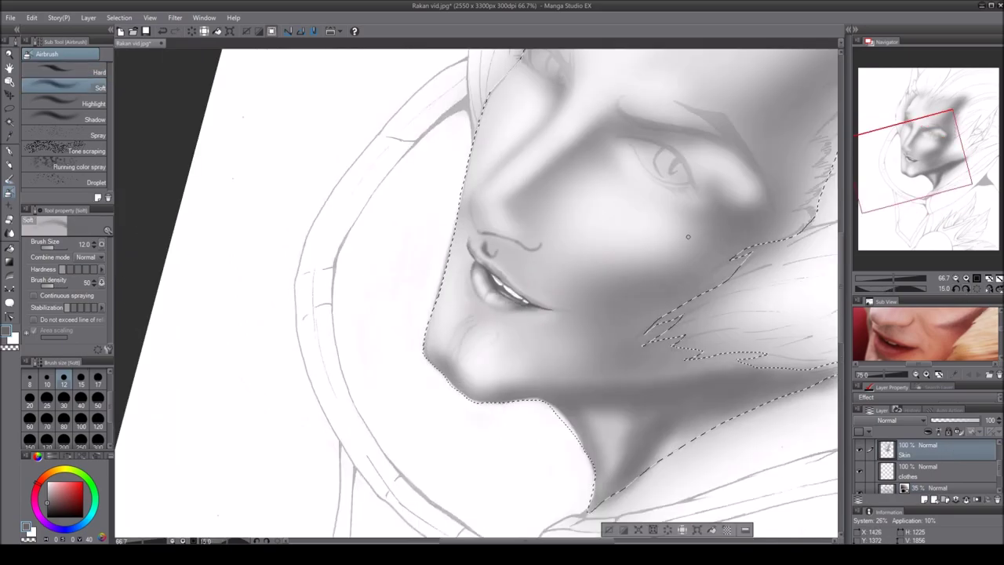
key(j)
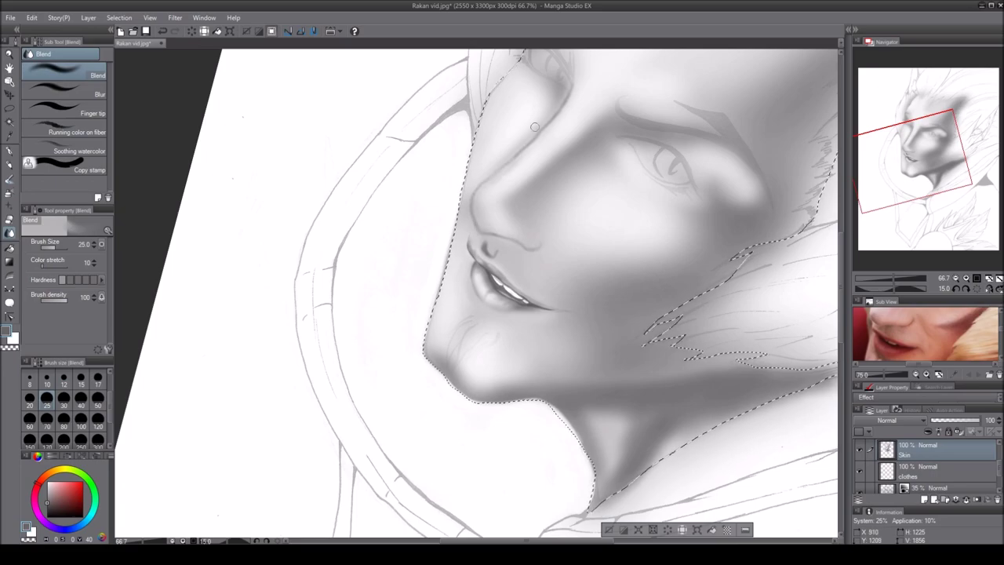
- Airbrush the nose bridge and the area around the far eye with soft shadows and highlights at size 30
key(minus)
key(ctrl+minus)
key(b)
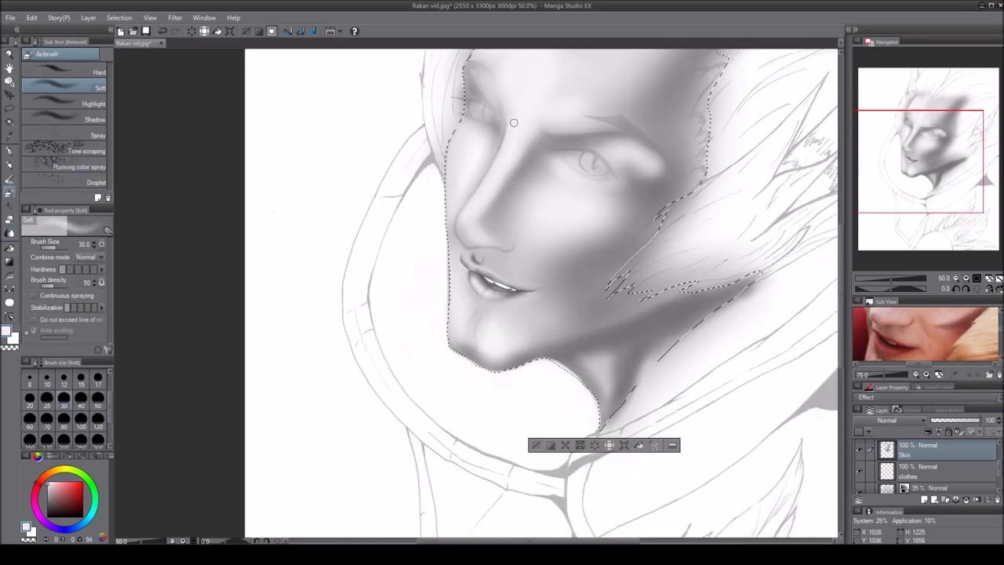
drag(461, 337, 440, 383)
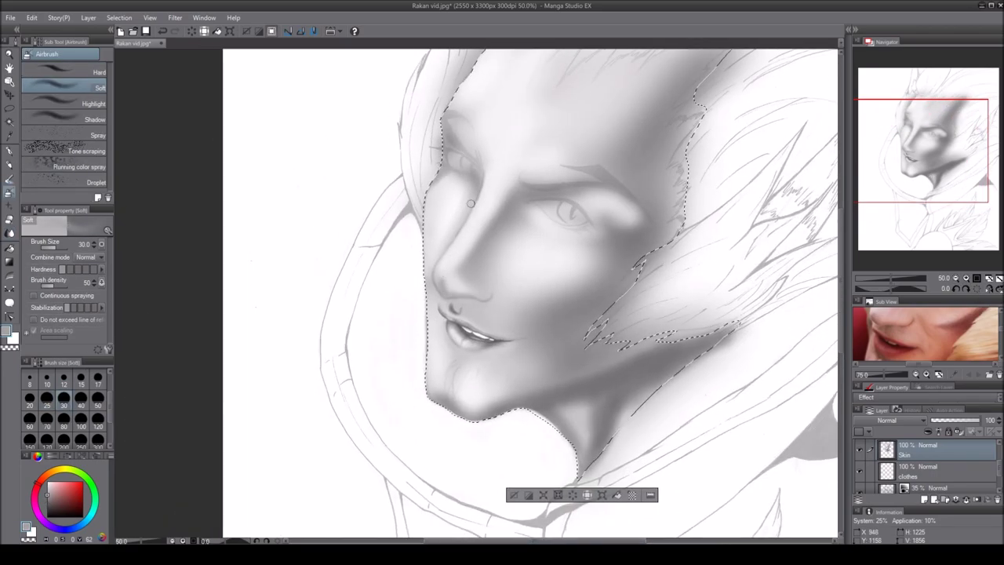
key(alt)
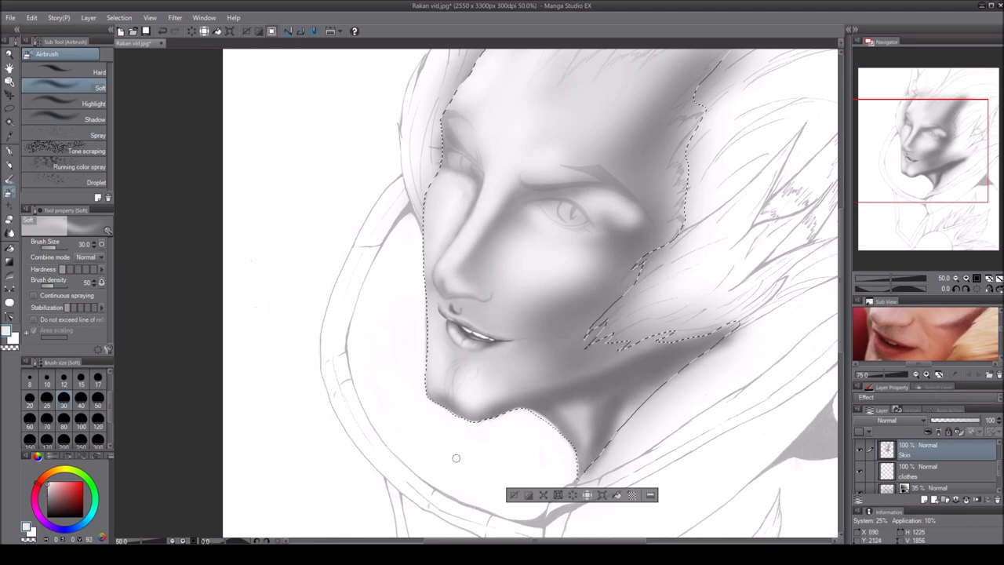
key(alt)
- Darken the neck and the area beneath the jaw with the Soft airbrush at size 100
alt+click(639, 267)
key(bracketright)
key(bracketright)
key(bracketright)
key(bracketright)
key(bracketright)
key(bracketright)
drag(596, 392, 604, 445)
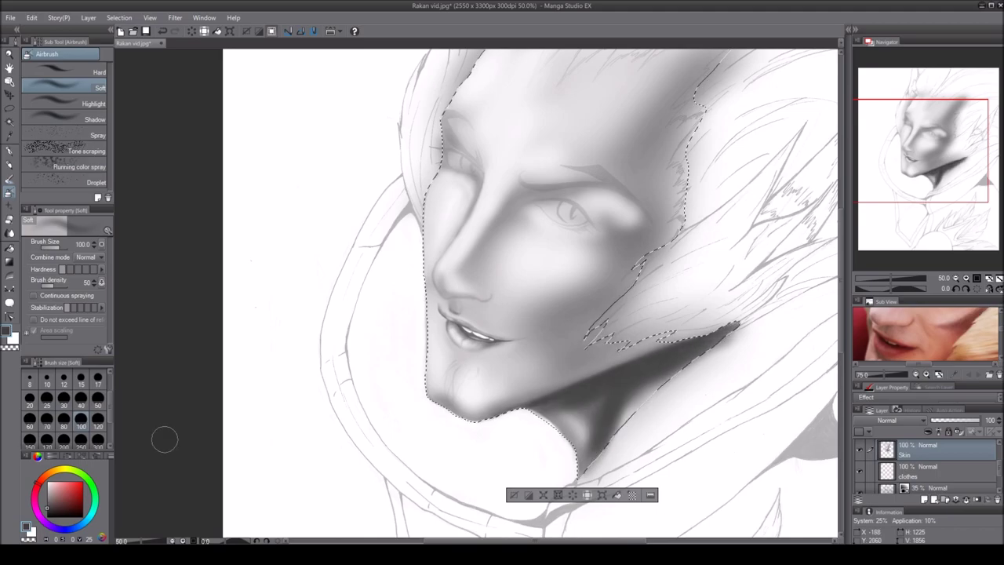
- Deepen the shadows on the temple and outer cheek and brighten the forehead with the Soft airbrush
drag(549, 345, 503, 298)
key(bracketright)
key(bracketright)
drag(922, 149, 932, 157)
key(bracketleft)
key(bracketleft)
key(bracketleft)
key(bracketleft)
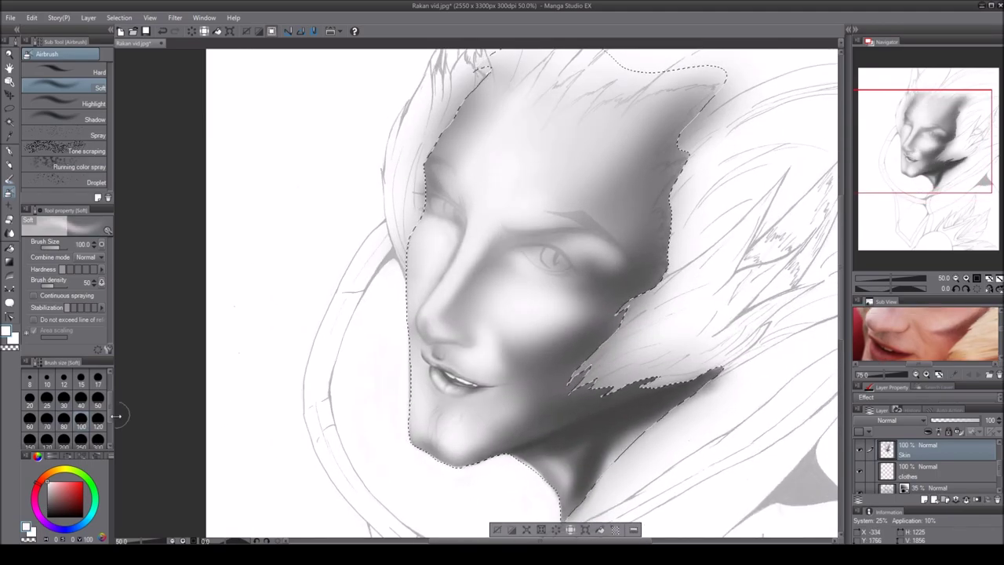
- Darken the shadow under the lower lip at size 80 and sharpen the nose and mouth details at size 12
key(bracketleft)
key(bracketleft)
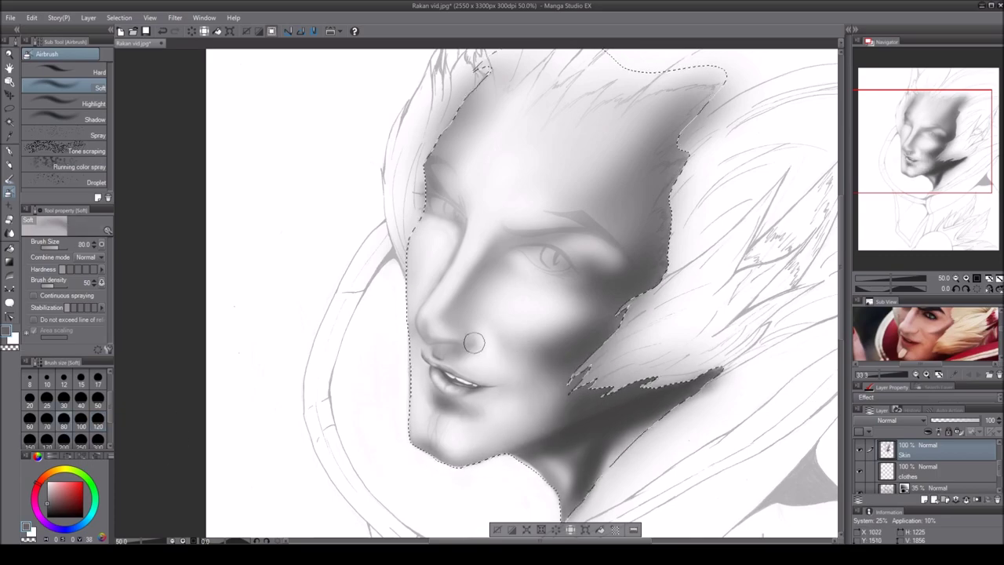
scroll(455, 455, up, 3)
click(47, 383)
mouse_move(906, 167)
mouse_down()
mouse_move(920, 155)
mouse_move(920, 176)
mouse_up()
key(bracketright)
key(bracketright)
key(bracketright)
key(bracketright)
key(bracketright)
key(bracketright)
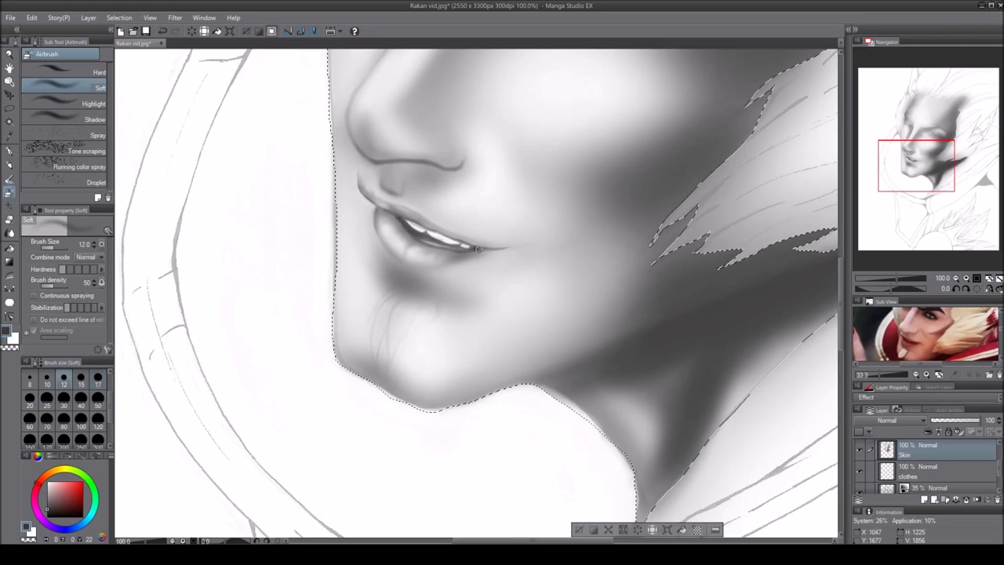
- Clear the selection and blend the skin edge along the hairline with the Blend tool at size 25
scroll(471, 290, down, 3)
key(bracketright)
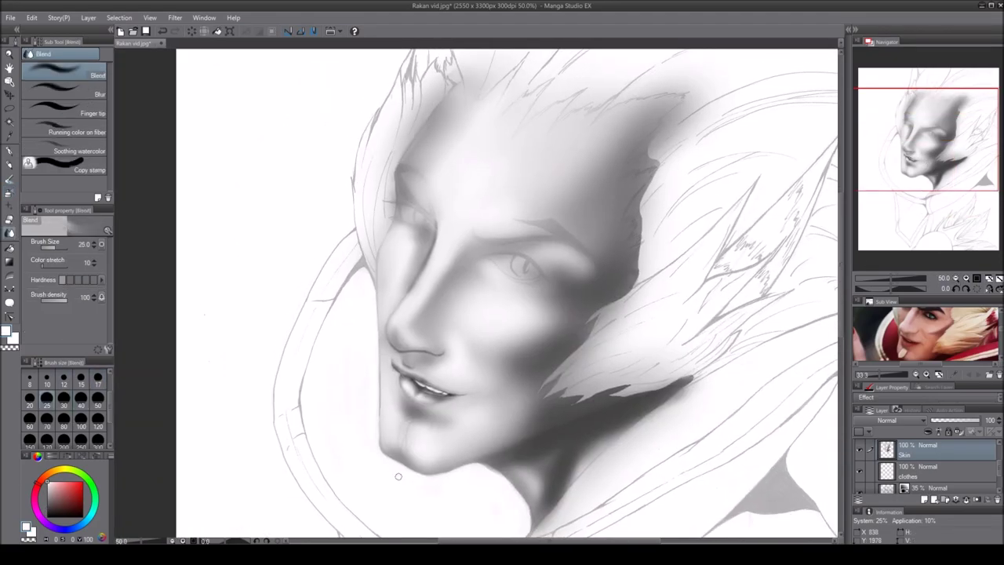
scroll(529, 510, up, 1)
drag(580, 157, 536, 322)
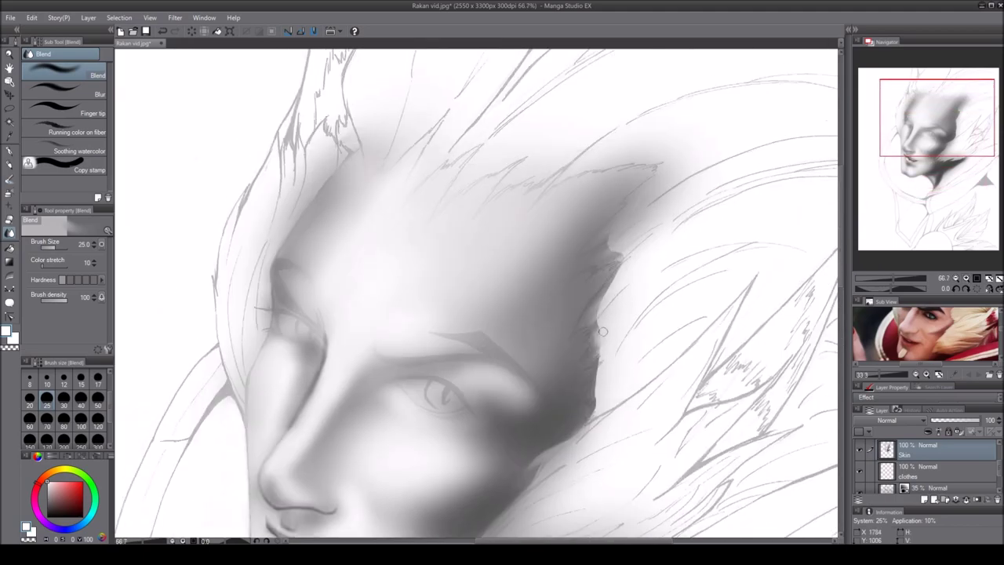
- Erase the stray shading outside the face with the Soft eraser at size 100 and blend the hairline edge
key(e)
drag(627, 252, 616, 270)
scroll(549, 314, down, 2)
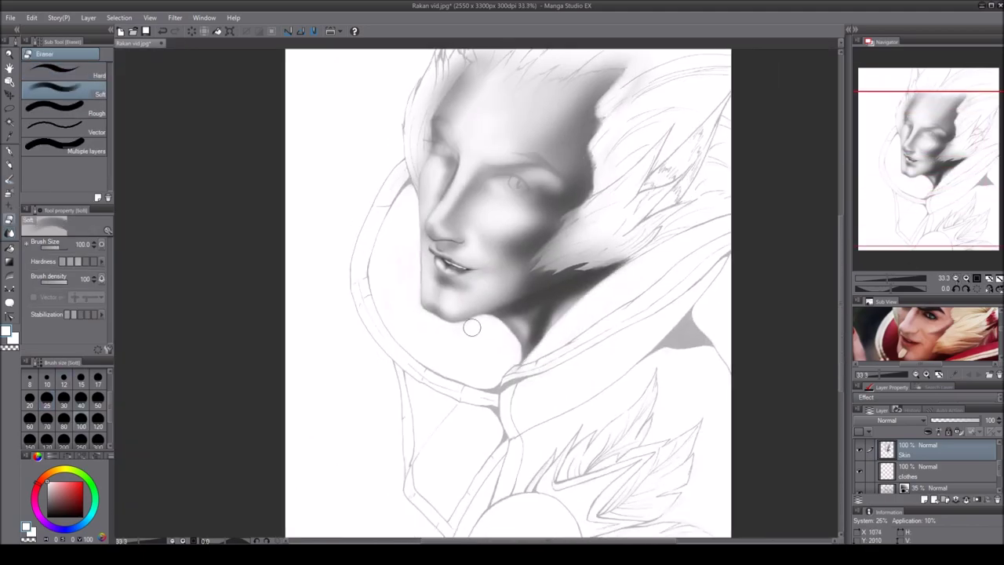
key(j)
scroll(702, 415, up, 5)
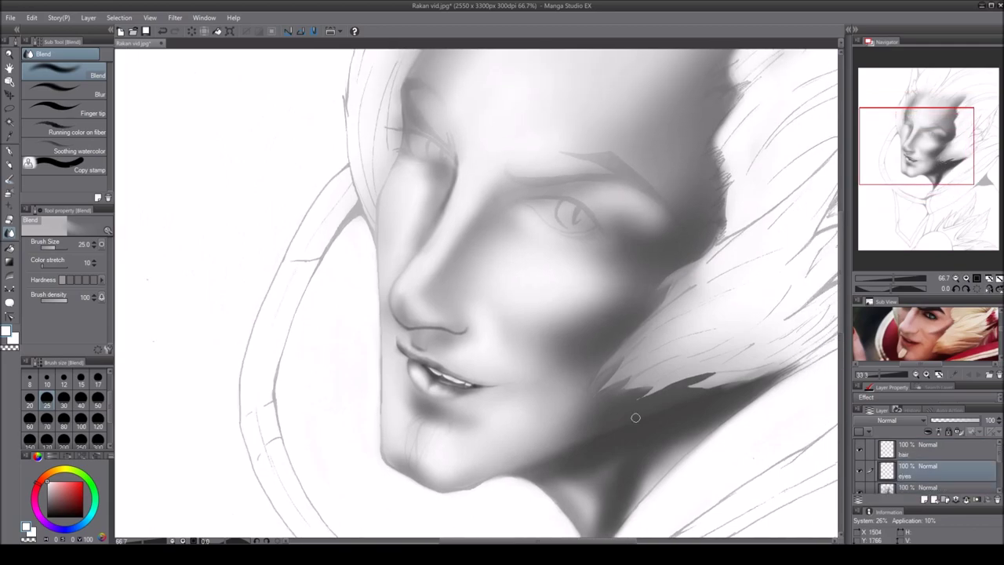
- Outline both eyes and their irises on the eyes layer with the Hard airbrush at size 30
key(b)
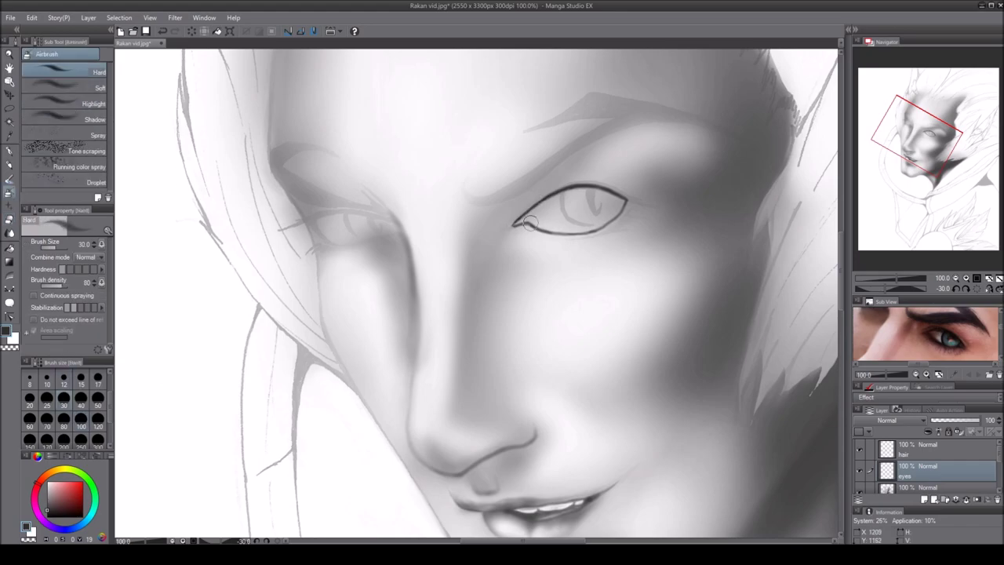
drag(397, 220, 306, 221)
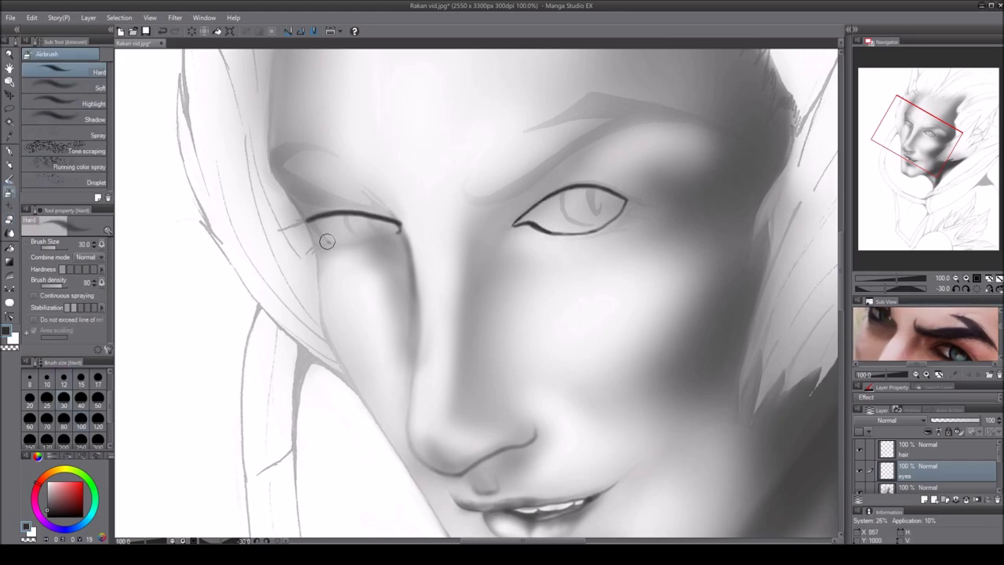
mouse_move(598, 196)
mouse_down()
mouse_move(641, 203)
mouse_move(607, 225)
mouse_up()
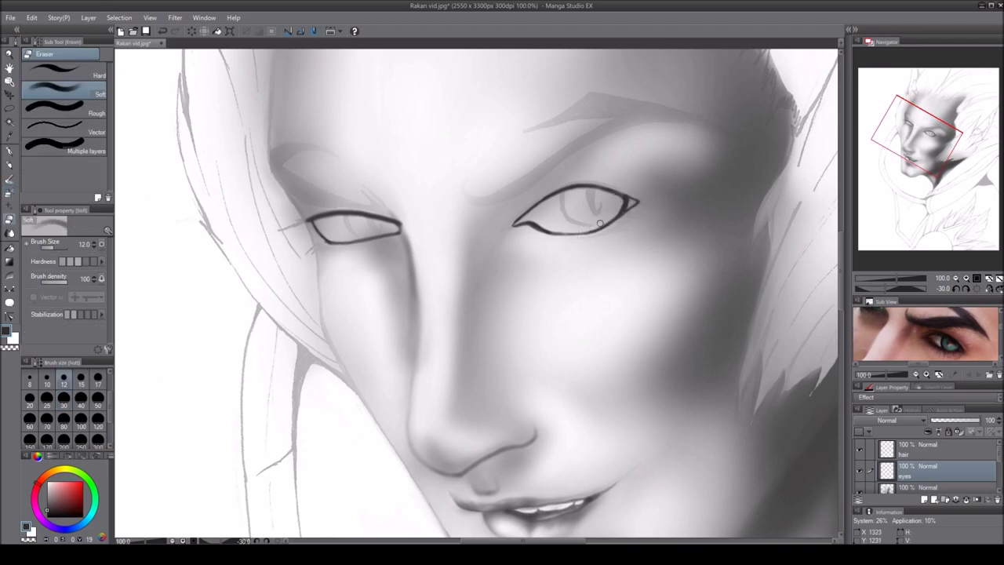
key(e)
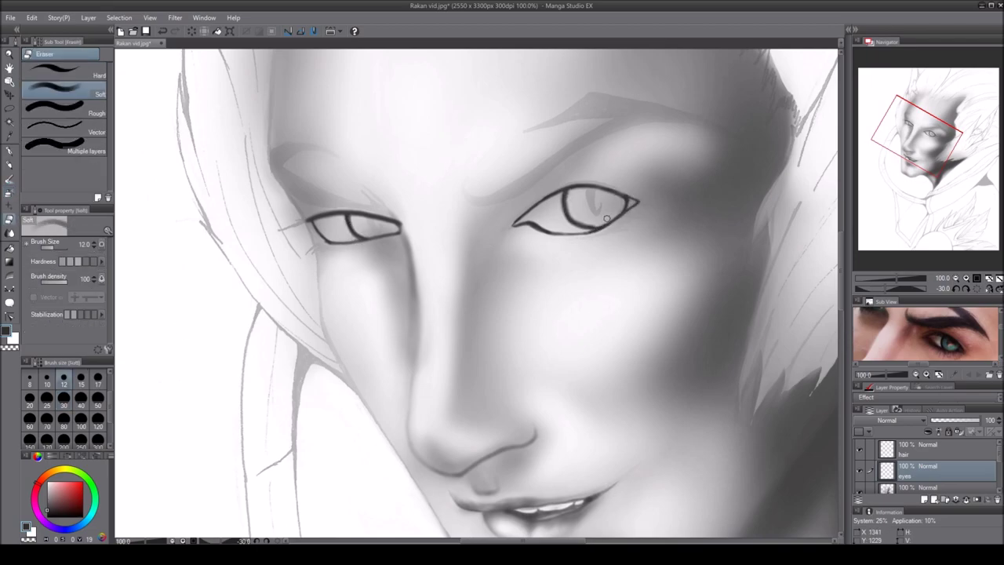
- Fill in the dark pupils and draw the eyelashes on both eyes with the Hard airbrush at size 30
key(b)
key(bracketleft)
key(bracketleft)
key(bracketleft)
key(bracketleft)
key(ctrl+minus)
key(ctrl+minus)
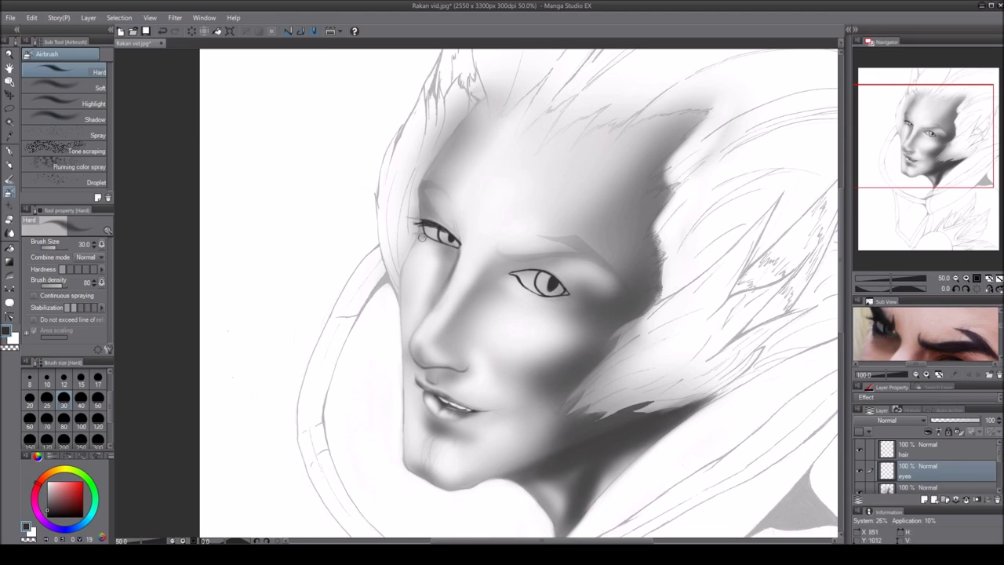
key(ctrl+plus)
key(minus)
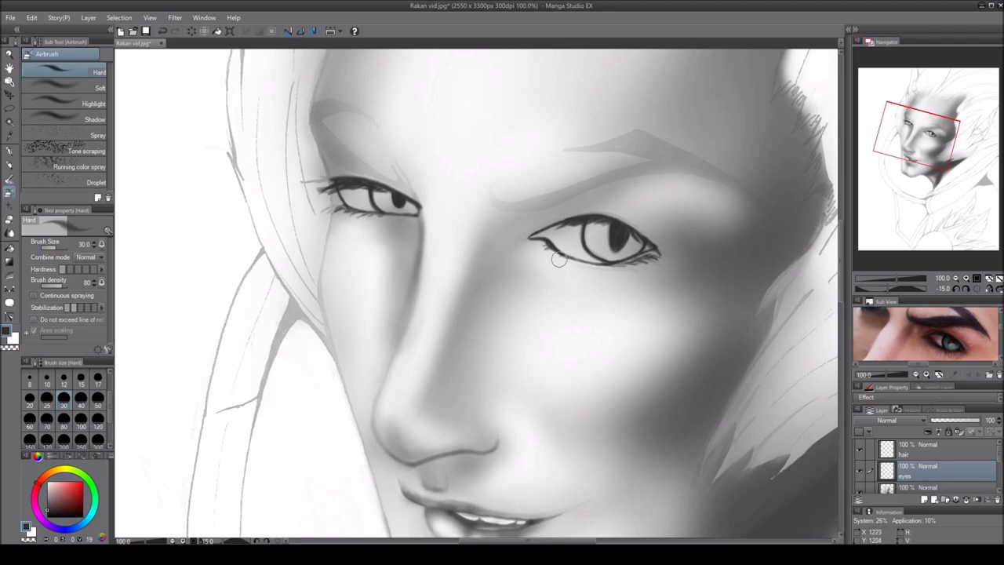
- Shade the near eye's iris and eye white with the Soft airbrush at sizes 20 to 40, adding light reflections across the pupil
click(67, 87)
drag(616, 243, 584, 226)
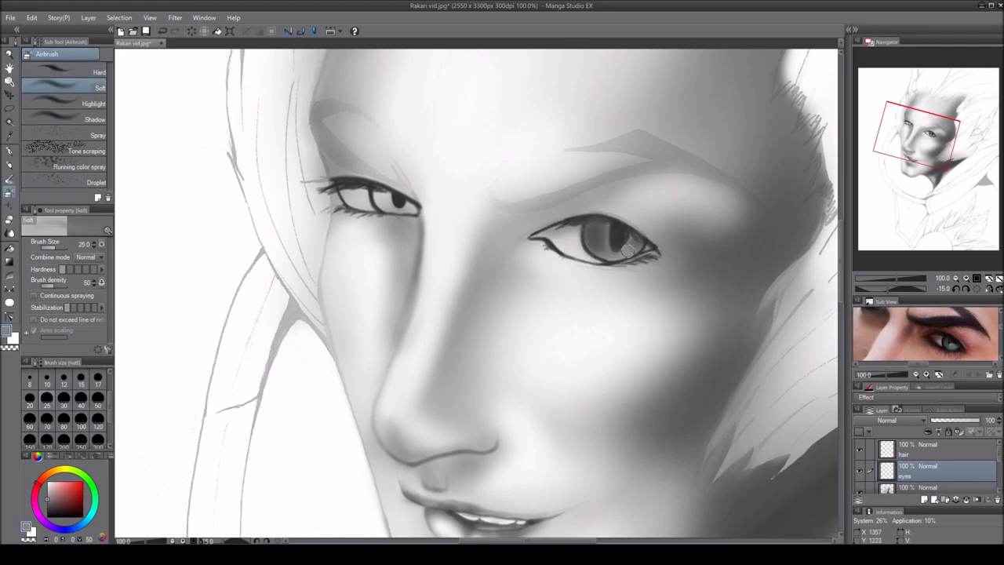
key(bracketleft)
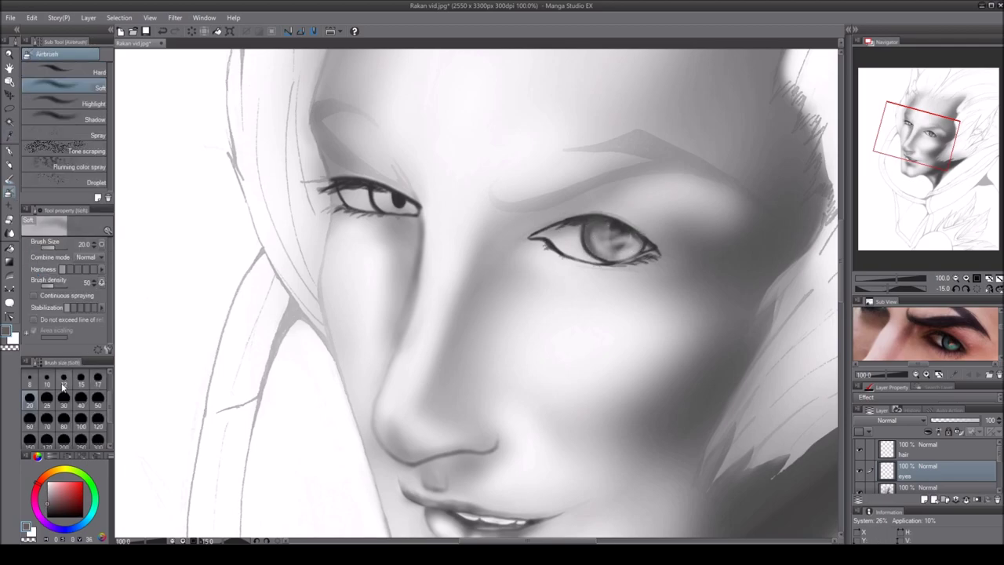
drag(601, 229, 621, 245)
key(bracketright)
key(bracketleft)
key(bracketleft)
key(bracketleft)
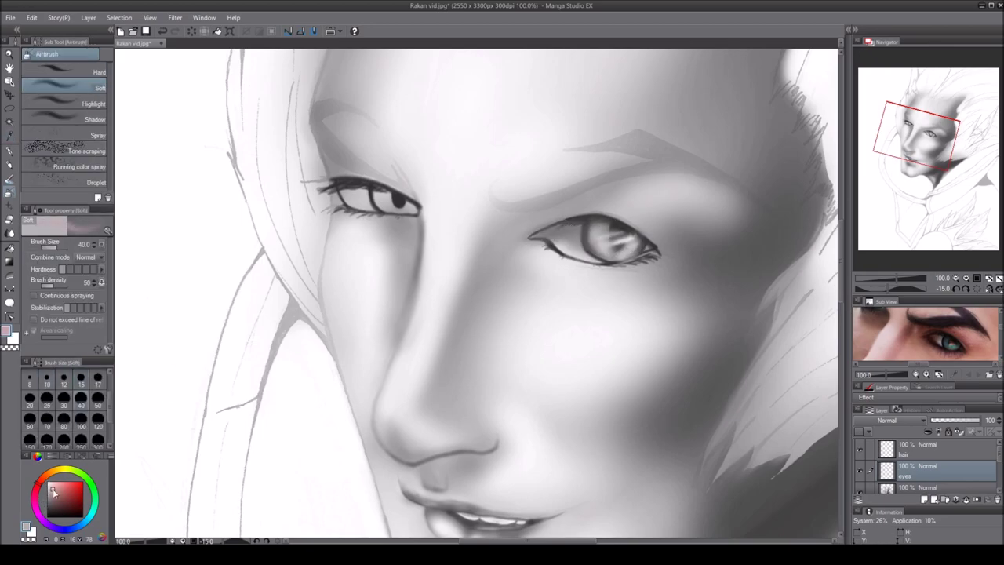
- Highlight the near eye's lower lid rim and corners with the Soft airbrush at size 5, and refine its lashes with Hard at size 12
key(ctrl+plus)
drag(770, 242, 604, 234)
key(bracketleft)
key(bracketleft)
key(bracketleft)
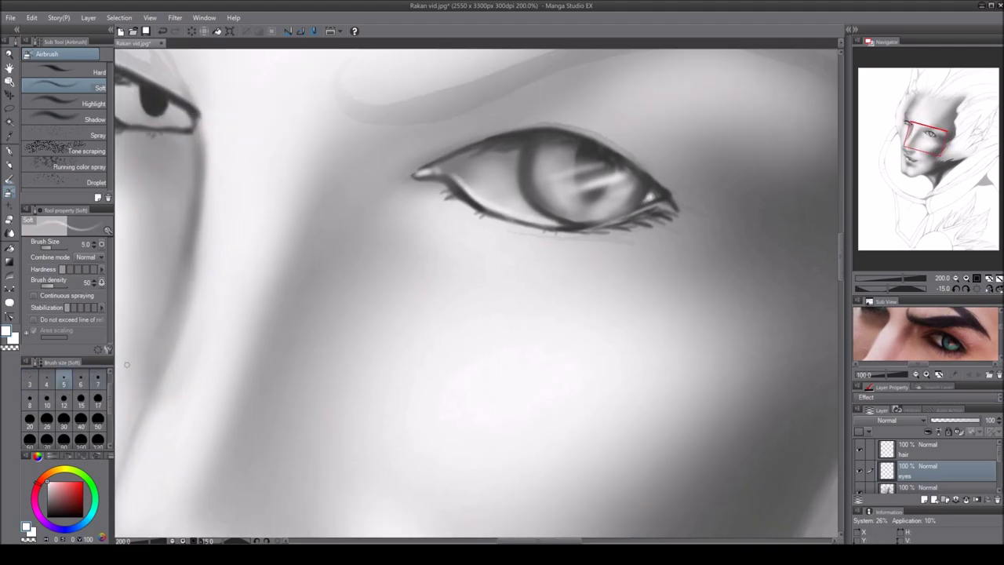
click(63, 71)
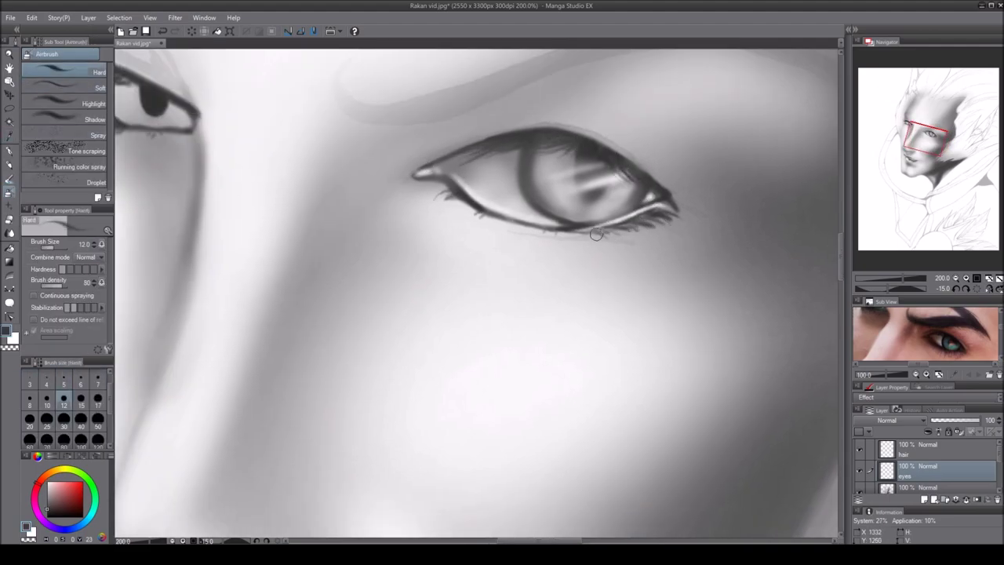
key(ctrl+minus)
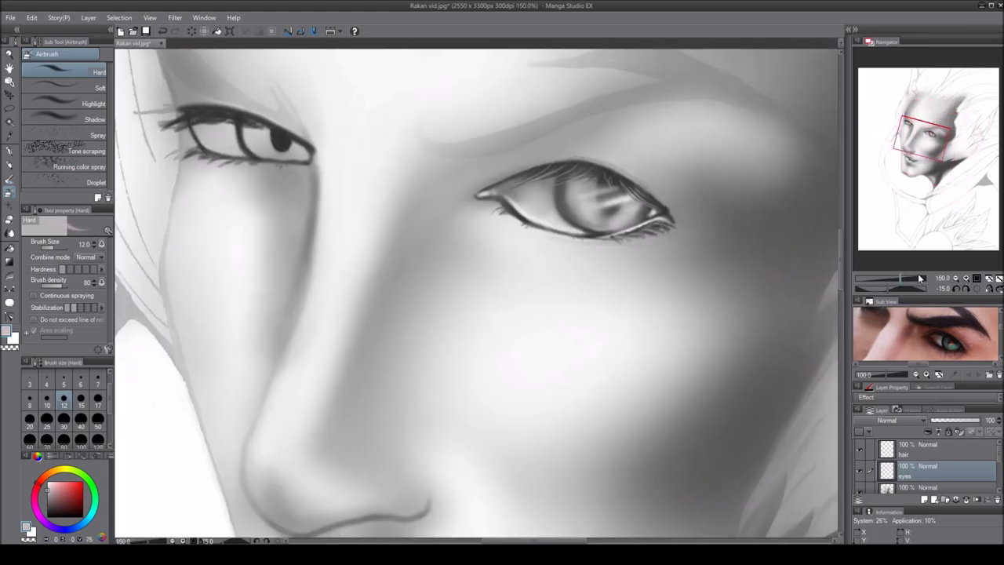
- Darken the skin along the near eye's upper and lower lids with the Soft airbrush at size 20 and blend it at size 25
key(period)
drag(503, 209, 597, 236)
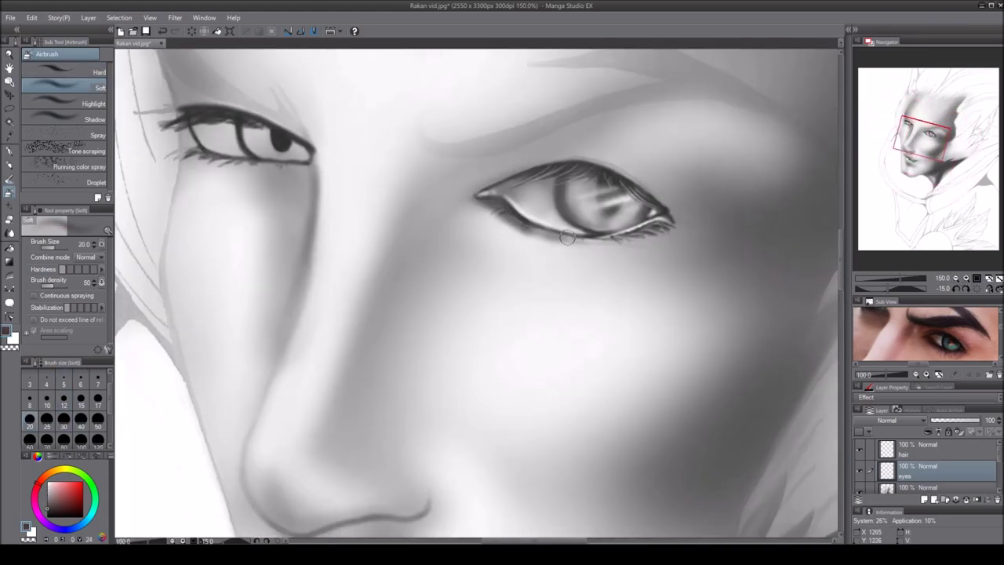
drag(565, 165, 667, 204)
key(bracketright)
mouse_move(490, 182)
mouse_down()
mouse_move(558, 159)
mouse_move(510, 169)
mouse_up()
key(bracketright)
drag(527, 223, 677, 229)
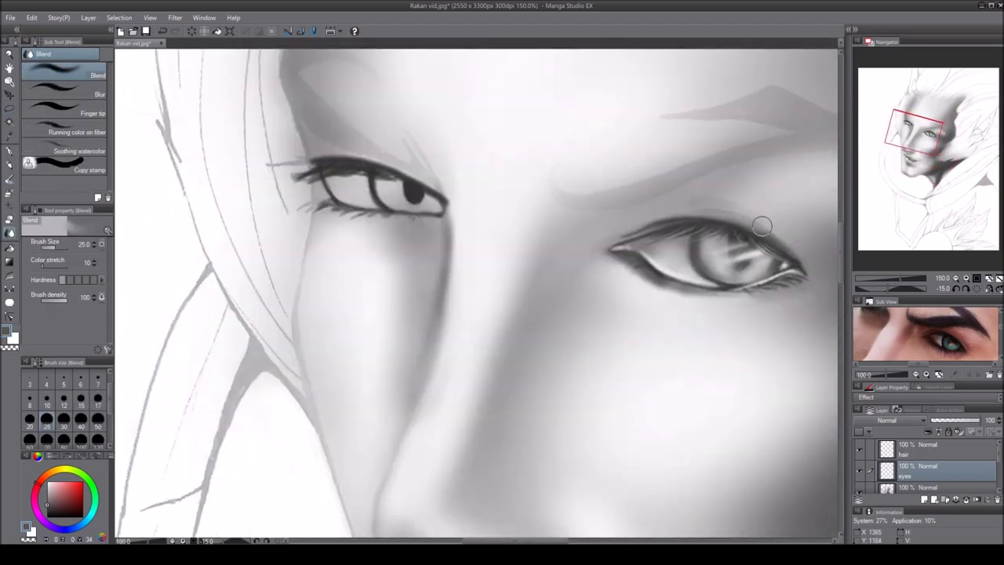
- Lower the Inked Rakan layer's opacity to 23% and shade the far eye's iris on the eyes layer with the Soft airbrush at size 15
scroll(998, 488, down, 2)
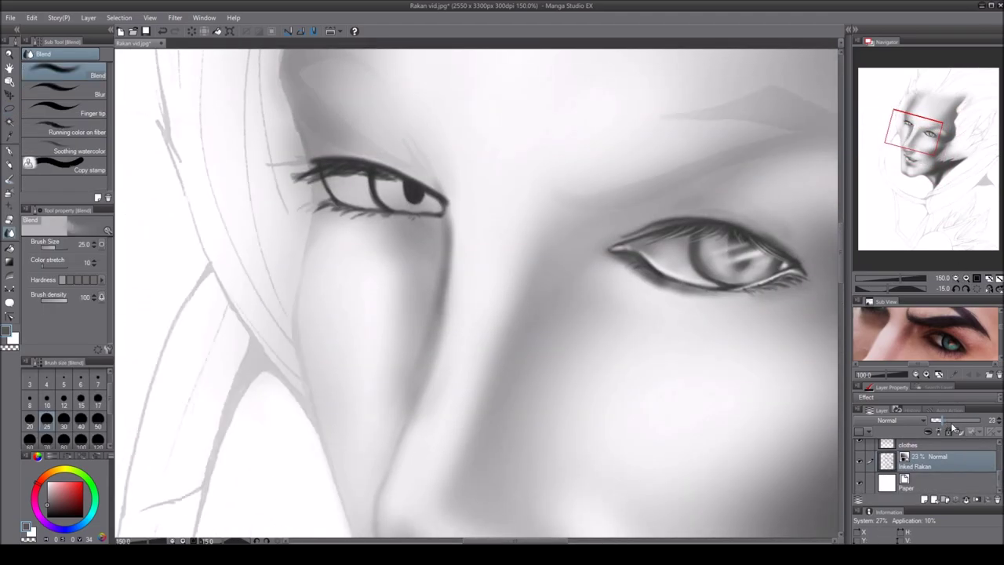
key(b)
key(bracketleft)
key(bracketleft)
key(bracketleft)
key(bracketleft)
drag(385, 193, 418, 191)
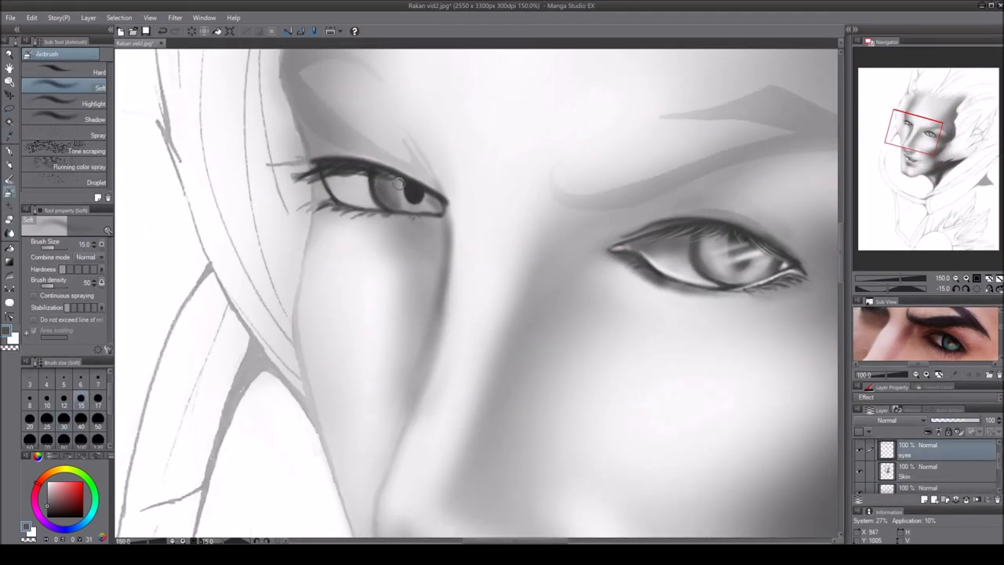
- Paint light reflections in the far eye's iris and shade its eye white gray with the Soft airbrush
key(bracketleft)
key(bracketleft)
key(bracketleft)
drag(397, 195, 432, 200)
key(bracketright)
key(bracketright)
key(i)
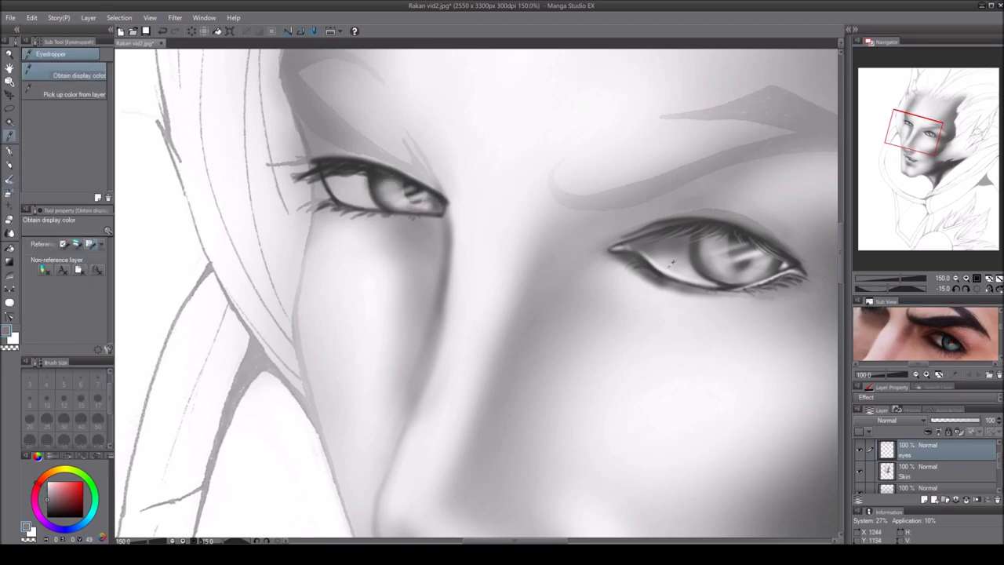
key(b)
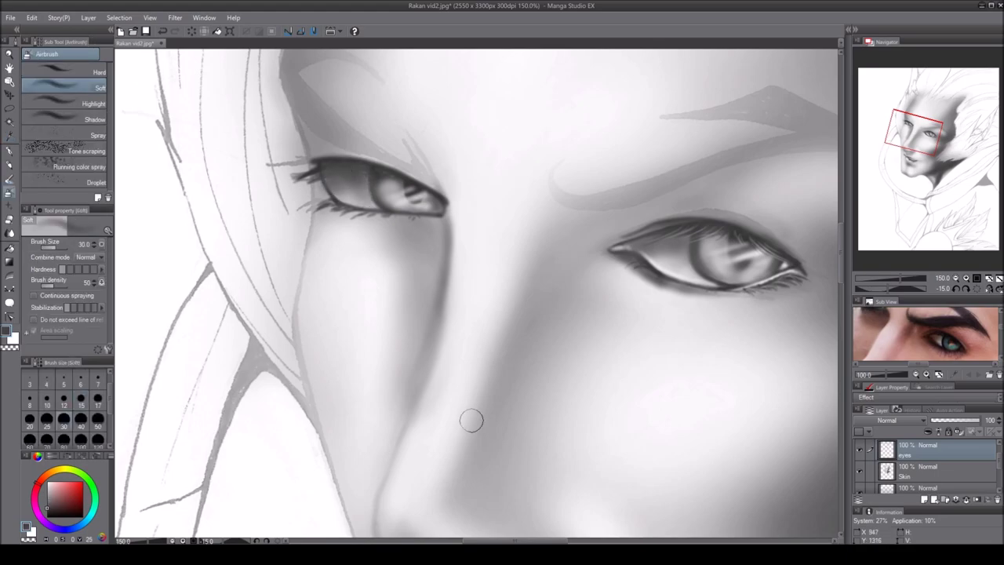
- Redraw the far eye's outer upper lashes on the eyes layer with the Hard airbrush at size 15
scroll(949, 458, down, 3)
scroll(949, 458, up, 3)
click(942, 459)
drag(329, 163, 284, 173)
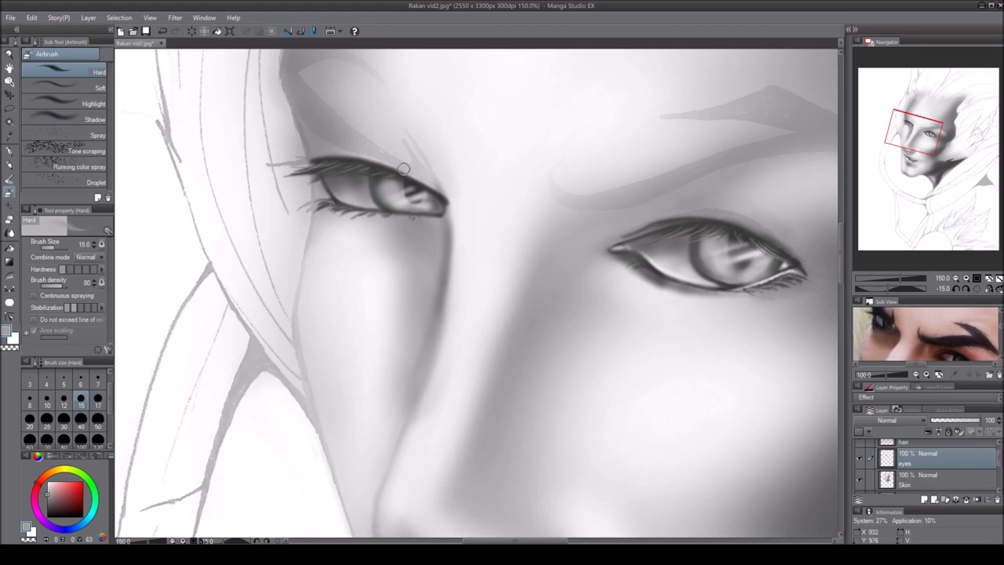
- Lasso and transform each eye, rotating the far eye by 2 degrees and scaling the near eye to 103%
key(m)
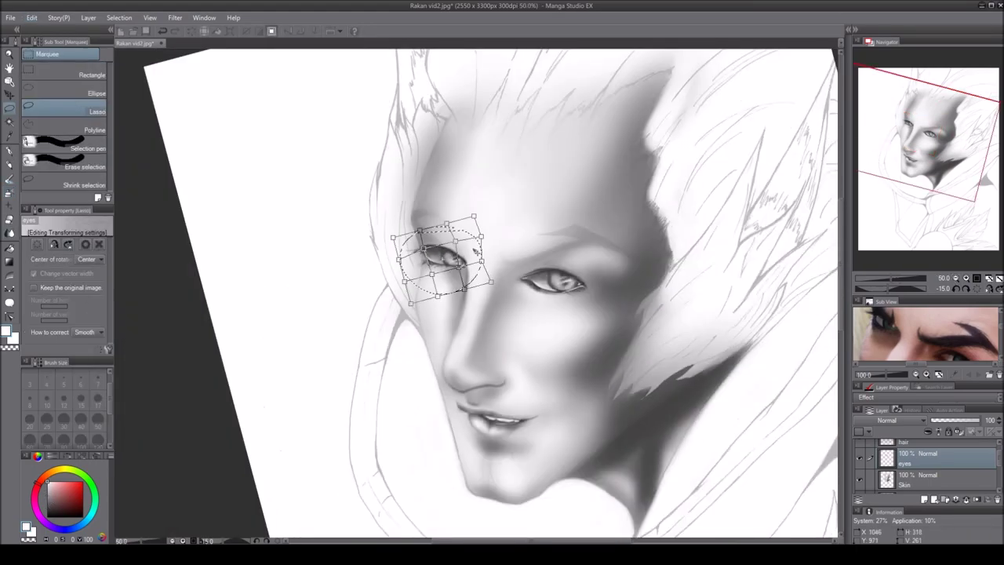
key(Escape)
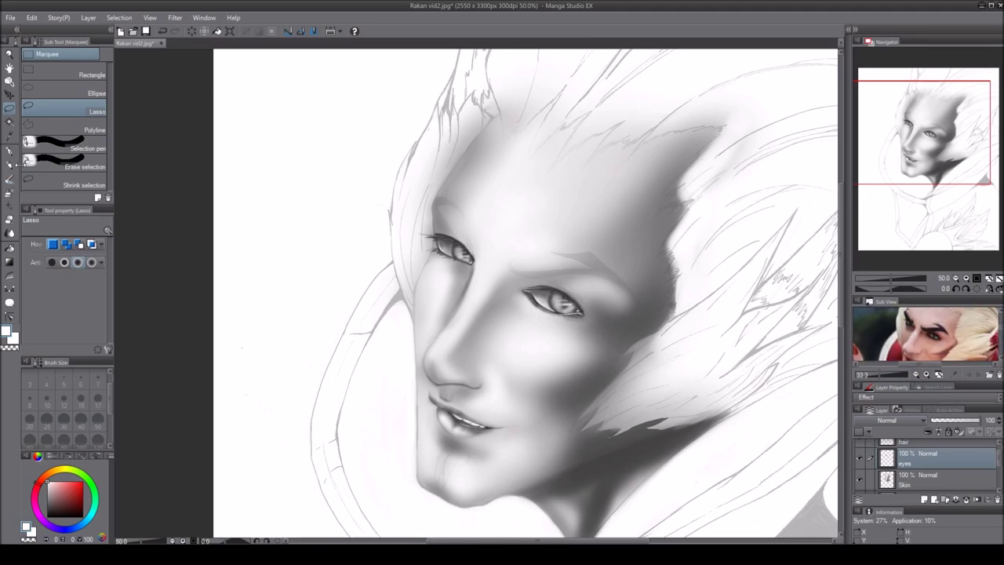
key(ctrl+t)
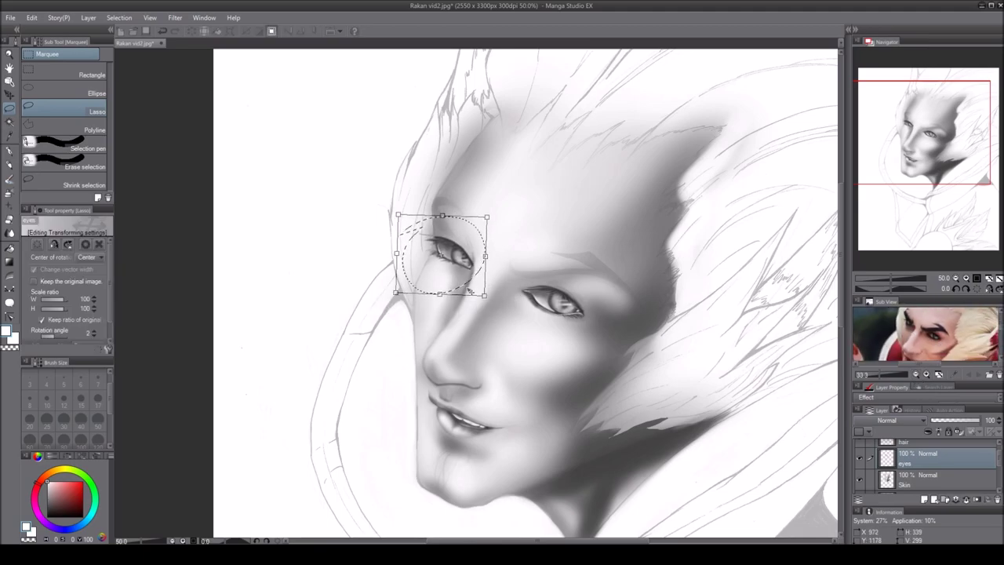
key(Return)
key(ctrl+t)
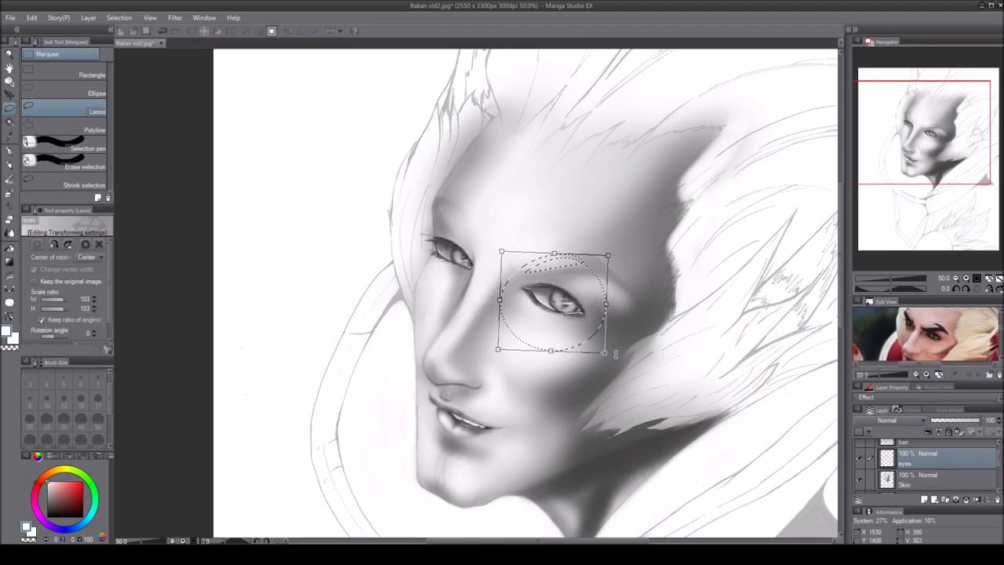
key(Return)
- Sketch the lower contour and pointed inner tip of the far eyebrow with the Hard airbrush in dark gray
key(i)
click(9, 192)
scroll(483, 415, up, 1)
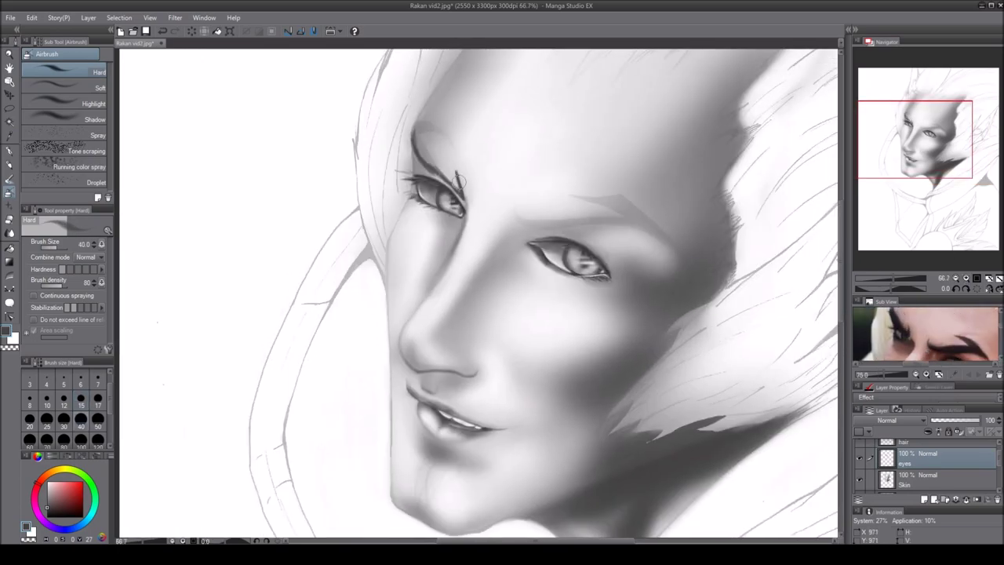
drag(461, 192, 462, 196)
drag(413, 152, 428, 168)
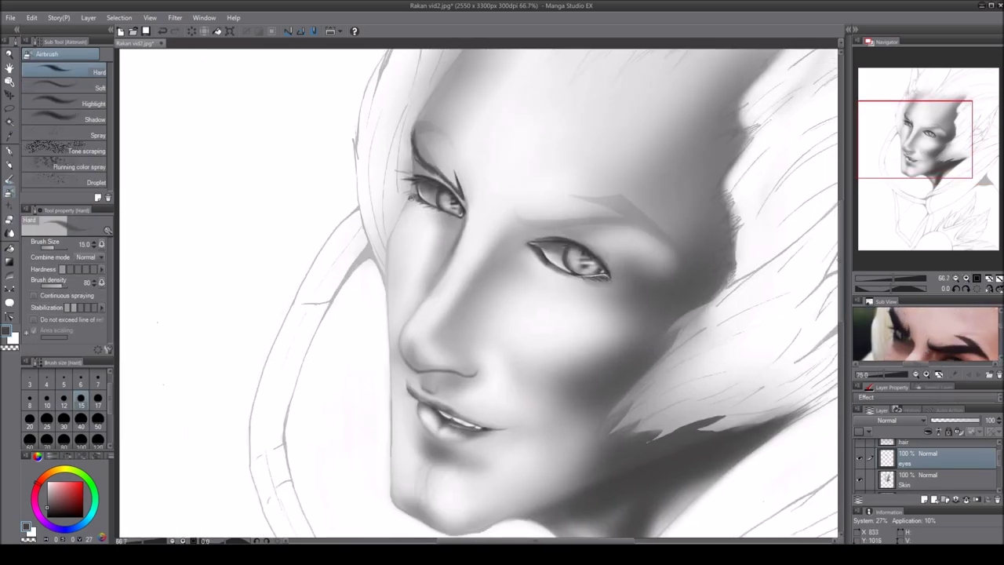
- Fill in the far eyebrow with its curved upper tip and clean its edges with the Soft eraser at size 12
key(minus)
key(minus)
key(minus)
key(bracketleft)
key(bracketleft)
key(e)
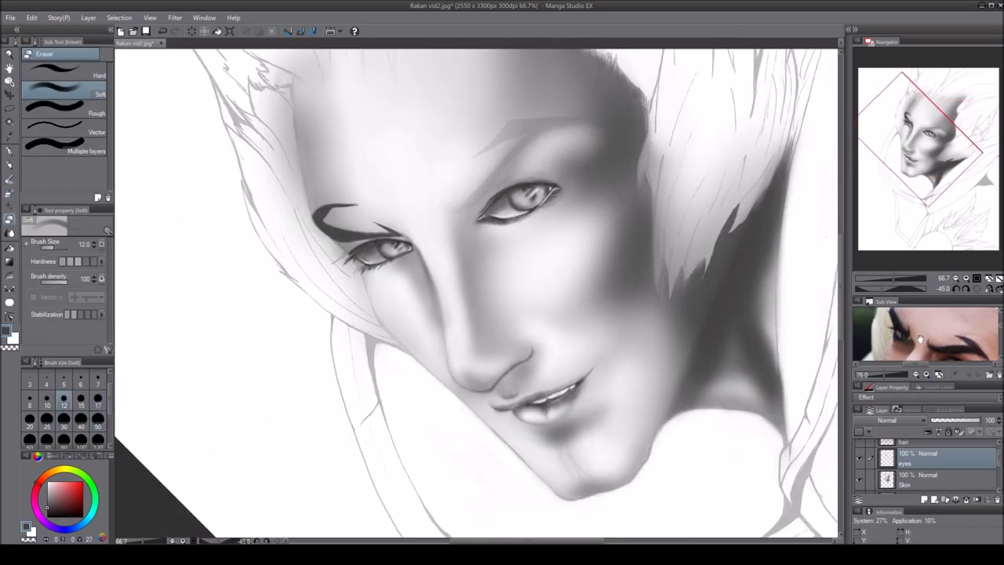
- Paint the near eyebrow's curled inner end and main stroke on the eyes layer with the Hard airbrush at size 30
key(asciicircum)
key(asciicircum)
key(asciicircum)
key(b)
drag(513, 220, 524, 201)
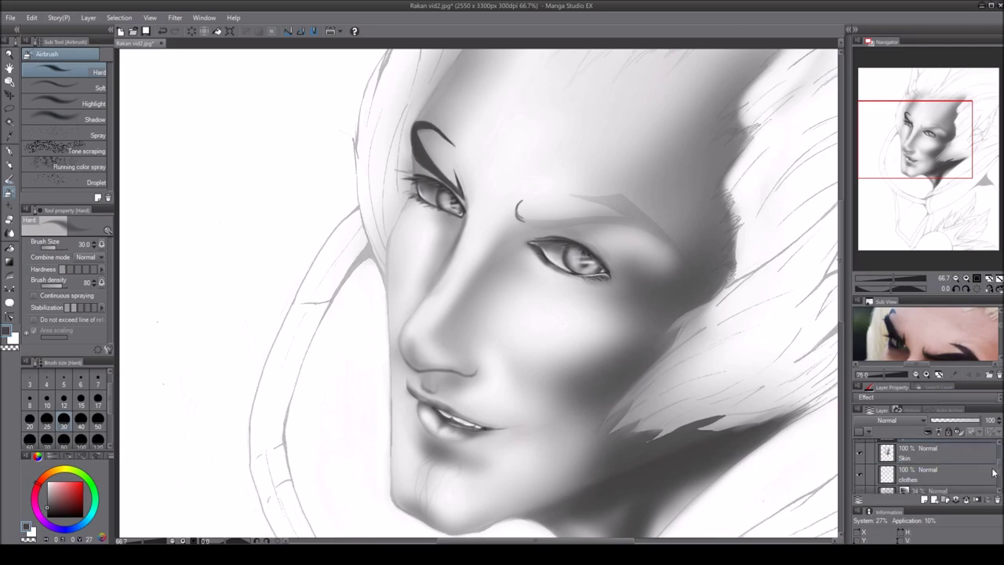
key(minus)
key(minus)
key(minus)
mouse_move(444, 207)
mouse_down()
mouse_move(479, 192)
mouse_move(527, 132)
mouse_up()
key(bracketright)
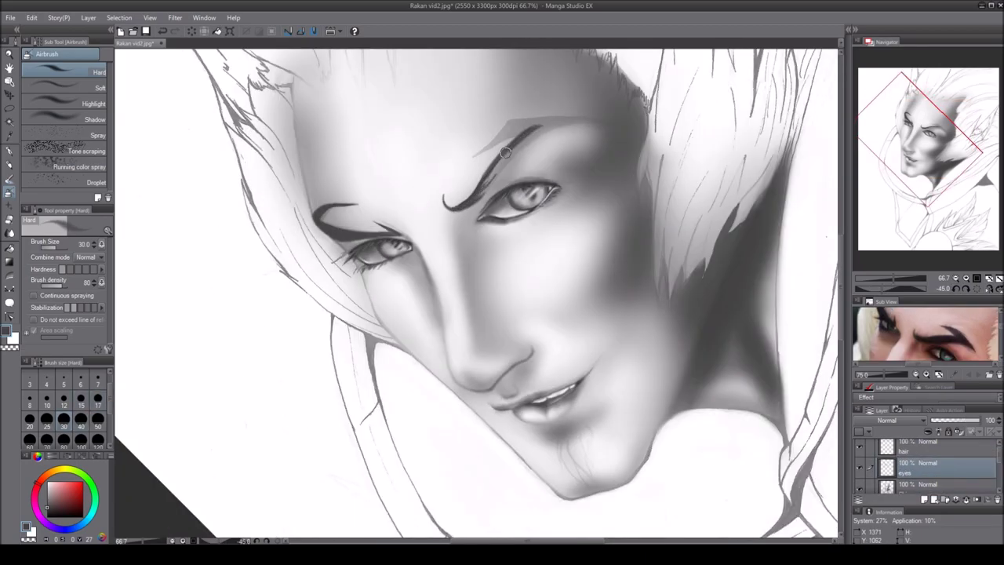
- Thicken the near eyebrow and add its pointed peak and tapering tail with the Hard airbrush at size 50
key(asciicircum)
key(asciicircum)
key(asciicircum)
key(asciicircum)
key(asciicircum)
key(asciicircum)
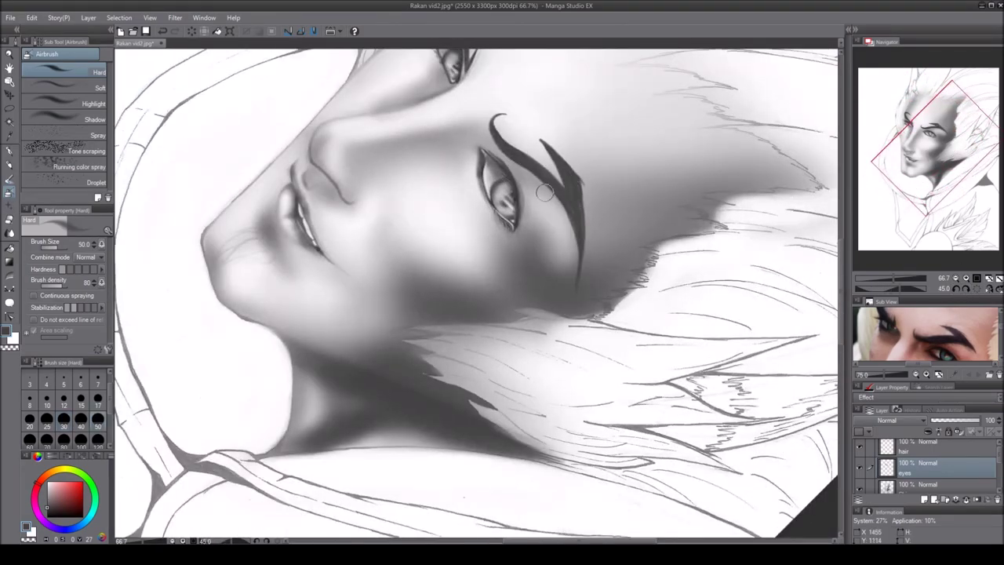
- Refine the tips and edges of both eyebrows with the Hard airbrush at sizes 17 and 30
key(minus)
key(minus)
key(minus)
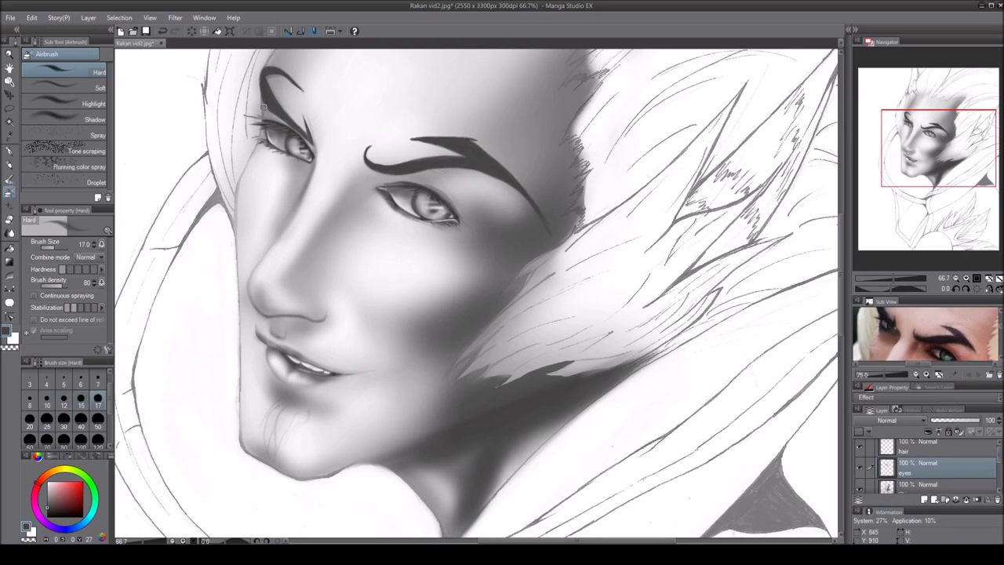
key(asciicircum)
key(asciicircum)
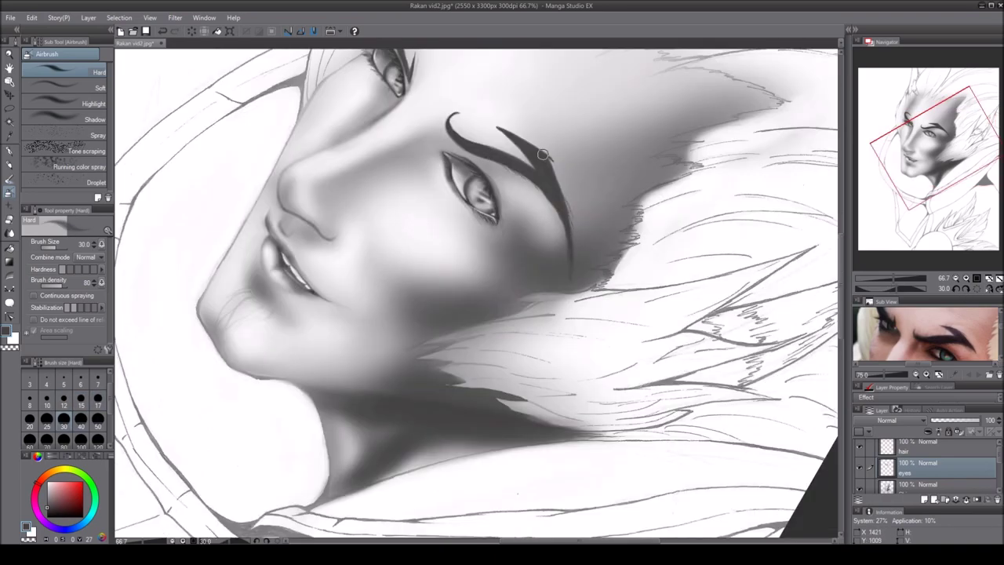
key(minus)
key(minus)
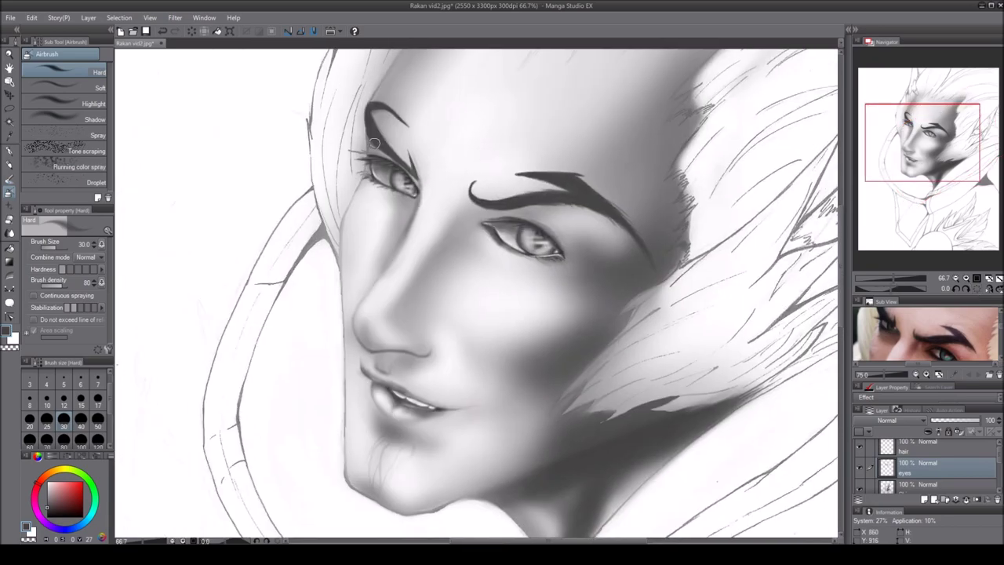
ctrl+shift+click(377, 144)
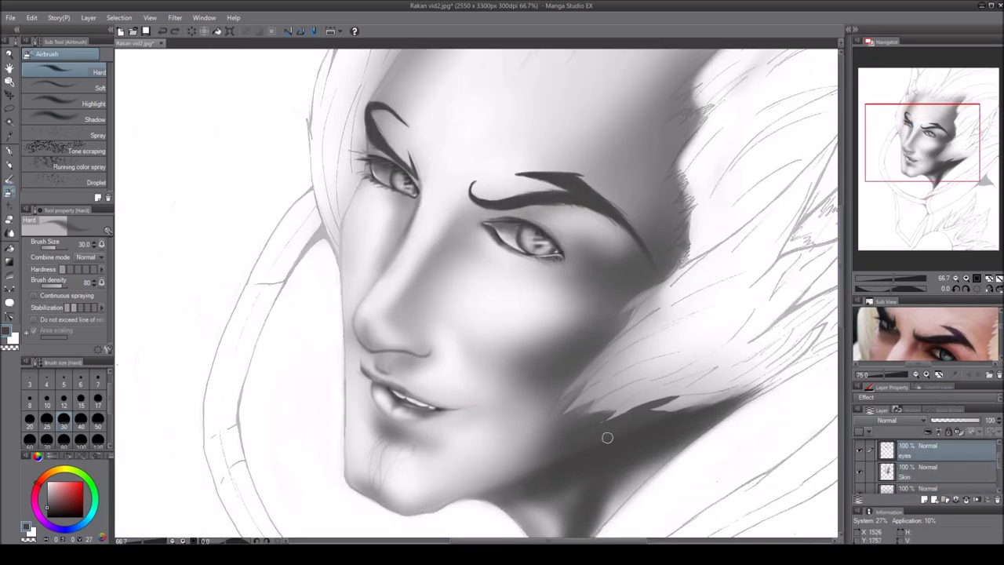
- Switch to the Soft airbrush and lower the Inked Rakan layer's opacity to 6%
key(minus)
key(minus)
key(minus)
key(asciicircum)
key(asciicircum)
key(asciicircum)
key(period)
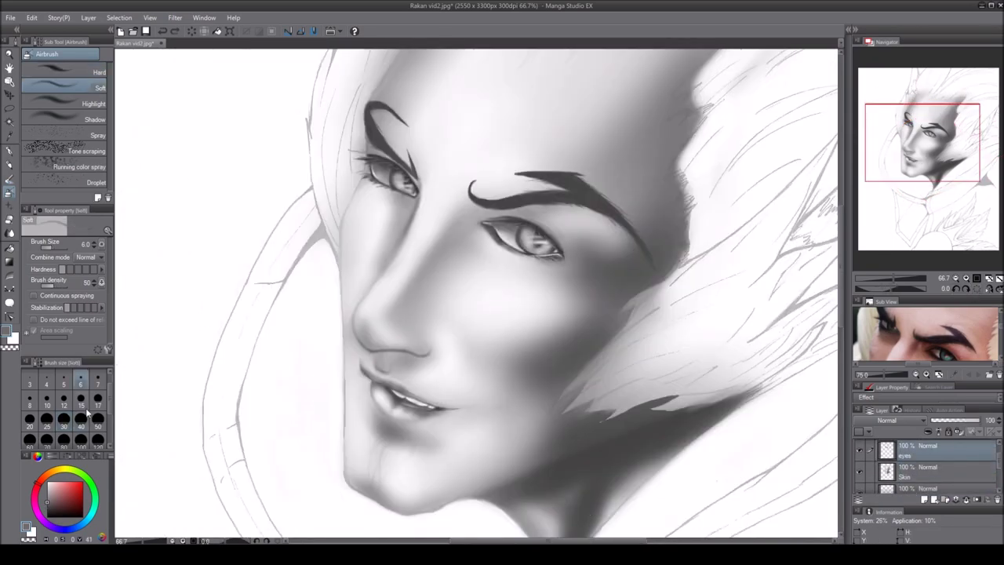
key(ctrl+minus)
key(alt+bracketright)
key(ctrl+plus)
key(alt+bracketleft)
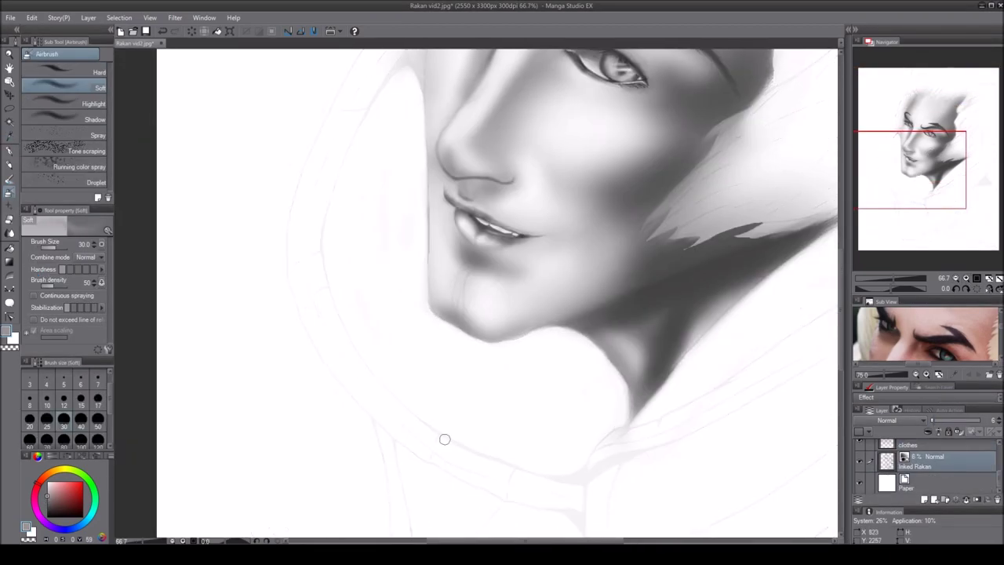
- Blend the neck shading on the Skin layer at size 40 and clean up the face edges with the Soft eraser at size 50
key(j)
key(ctrl+minus)
scroll(633, 530, up, 3)
key(alt+bracketright)
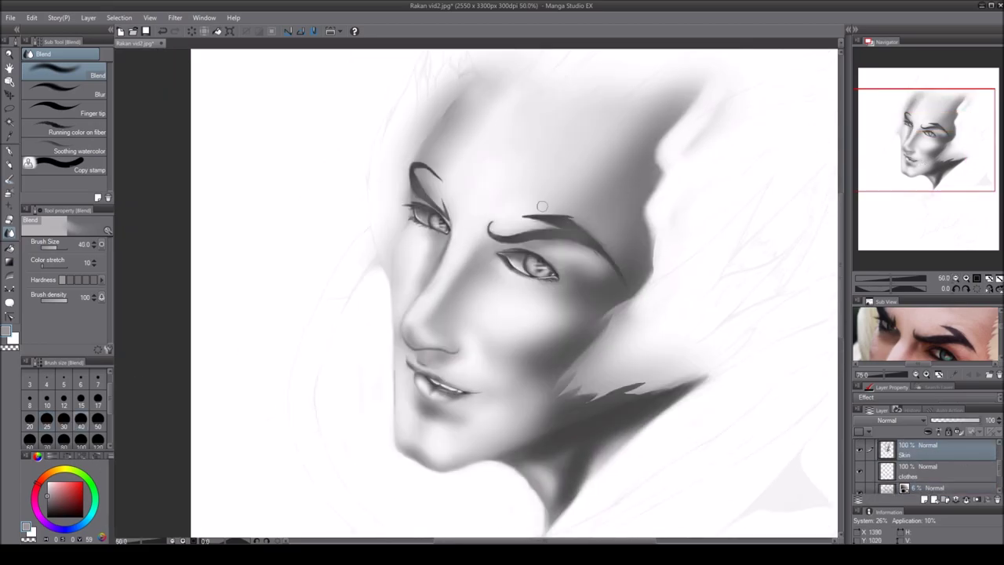
drag(539, 503, 582, 479)
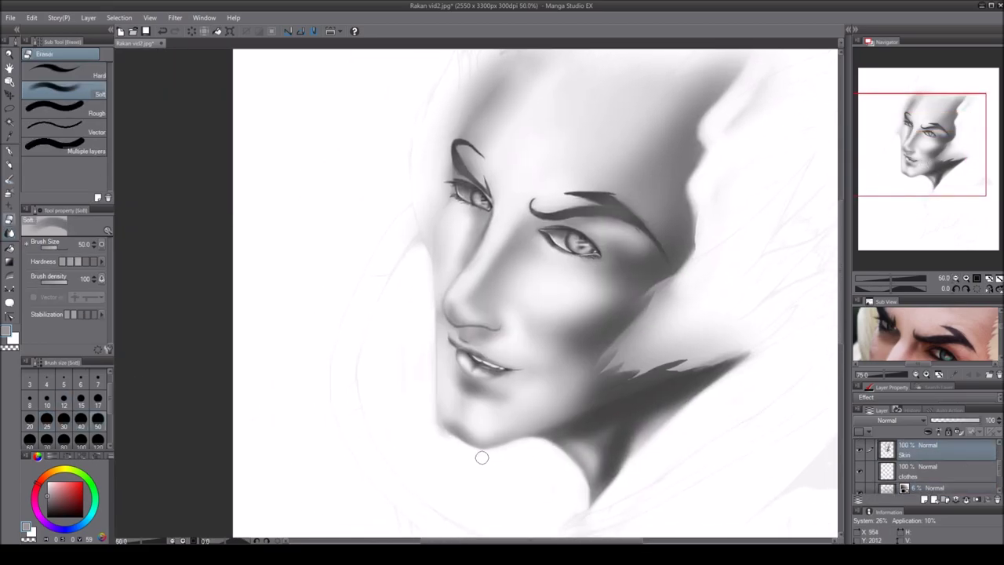
key(ctrl+alt+0)
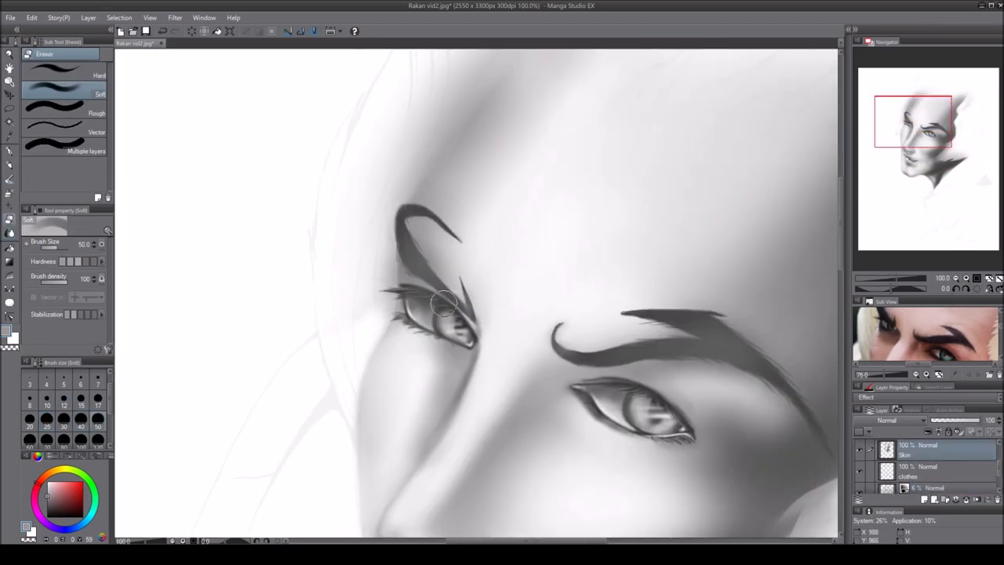
- Raise the line art's opacity again and shade the forehead beside the hairline with the Soft airbrush at size 30, blending at size 100
scroll(886, 451, up, 1)
key(i)
key(j)
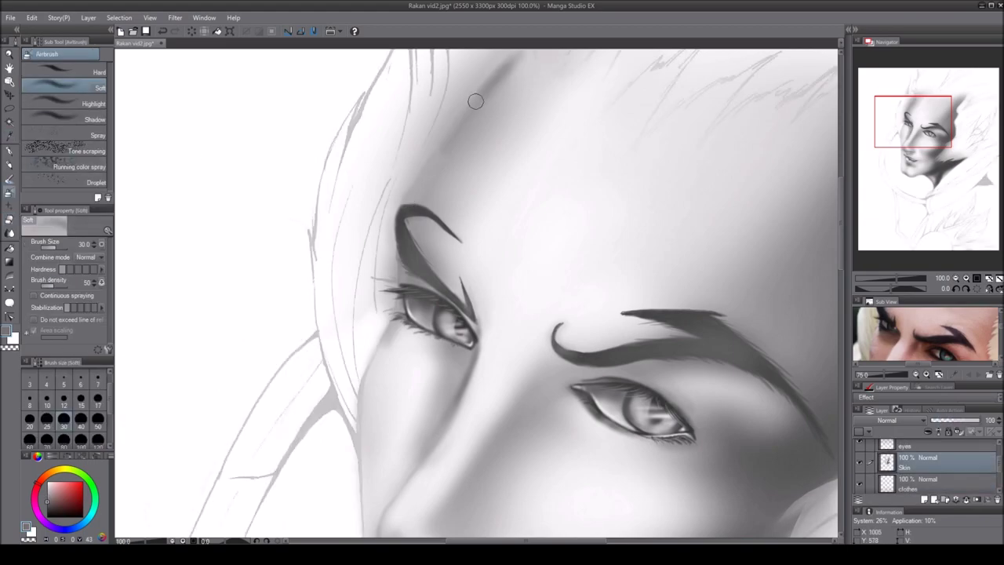
key(ctrl+minus)
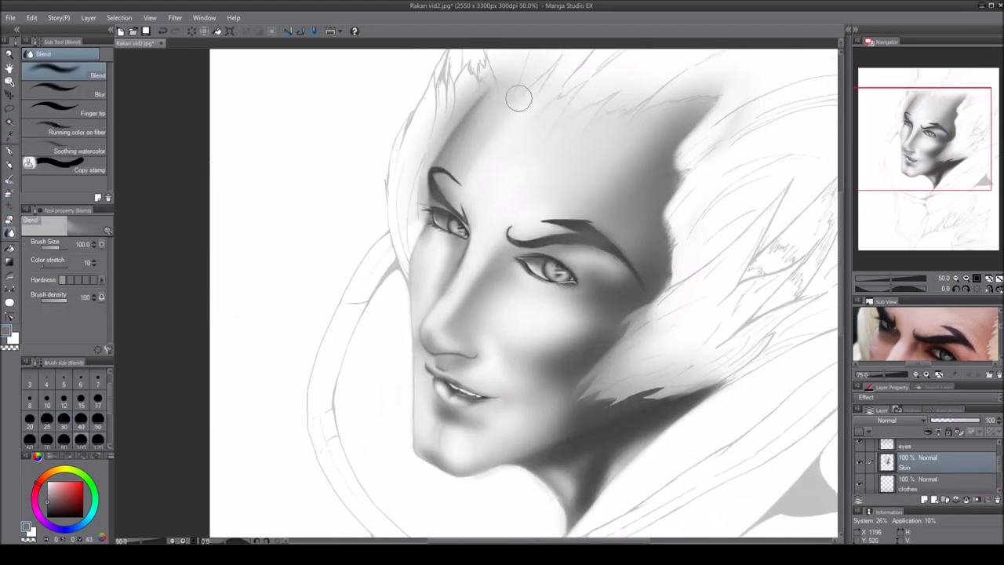
- Clean up the chin and jaw edge on the Skin layer with the Soft eraser at size 50 and blend its shading at size 120
scroll(411, 491, up, 3)
scroll(382, 505, down, 3)
key(e)
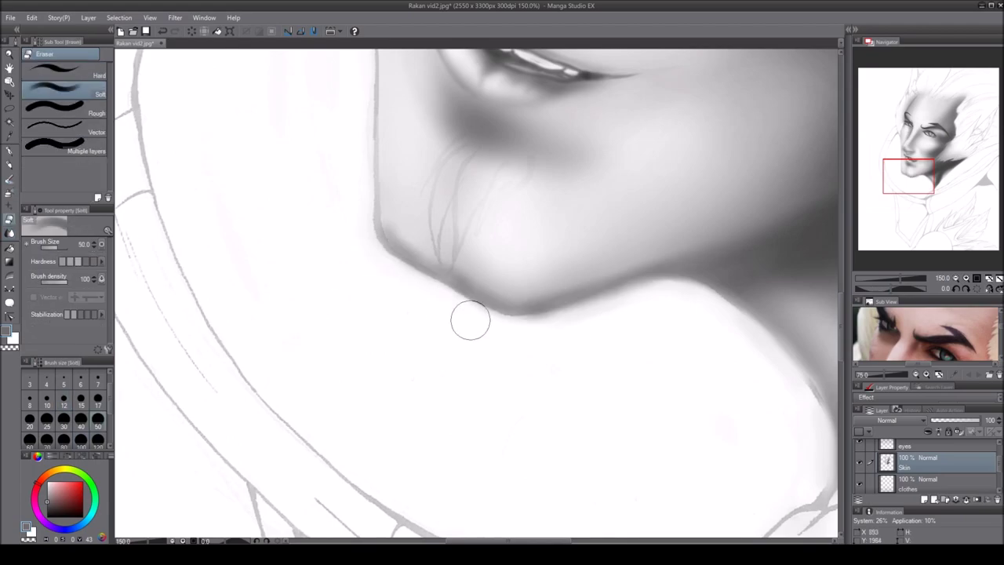
scroll(447, 307, down, 3)
key(j)
scroll(464, 254, down, 2)
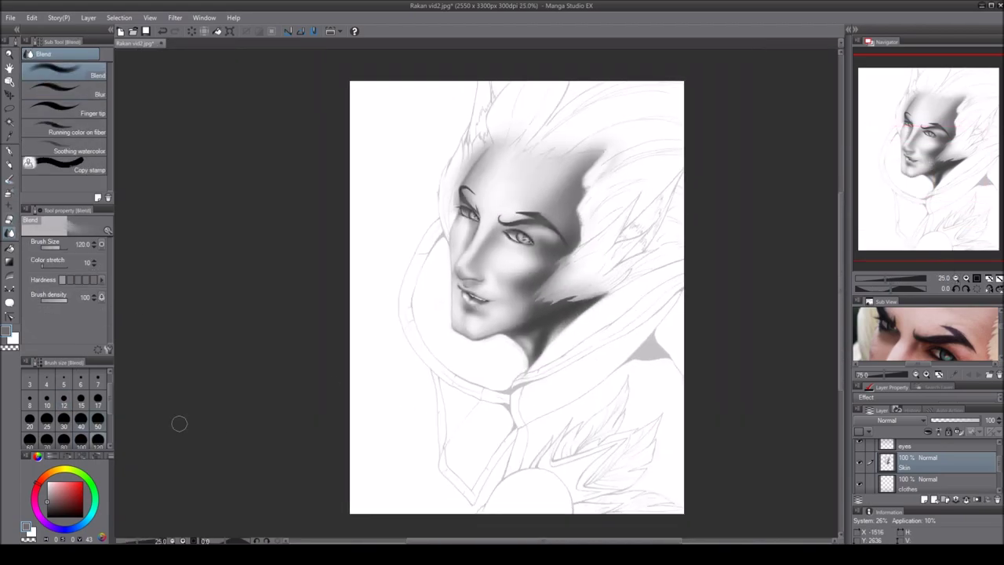
scroll(479, 294, up, 2)
key(e)
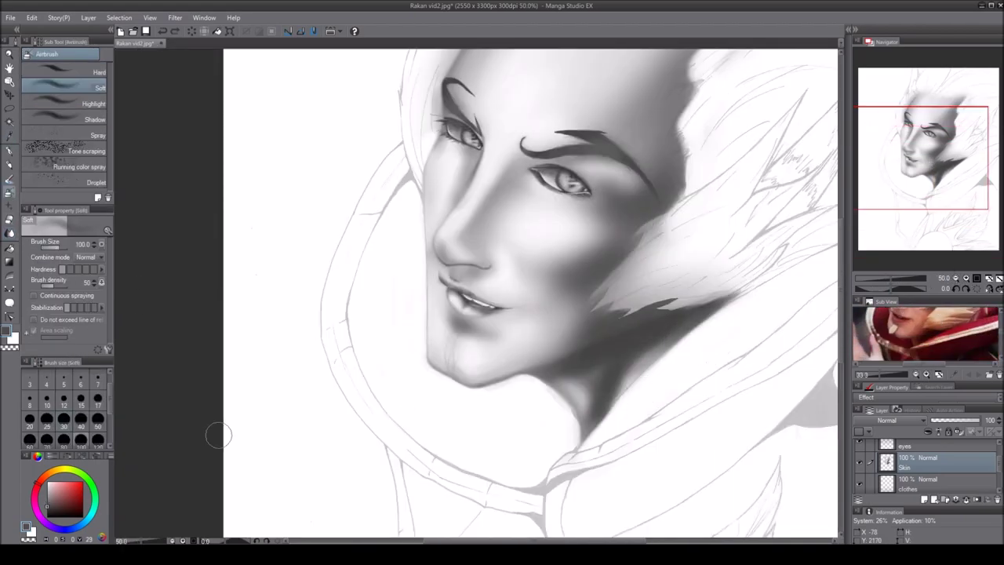
scroll(733, 497, down, 1)
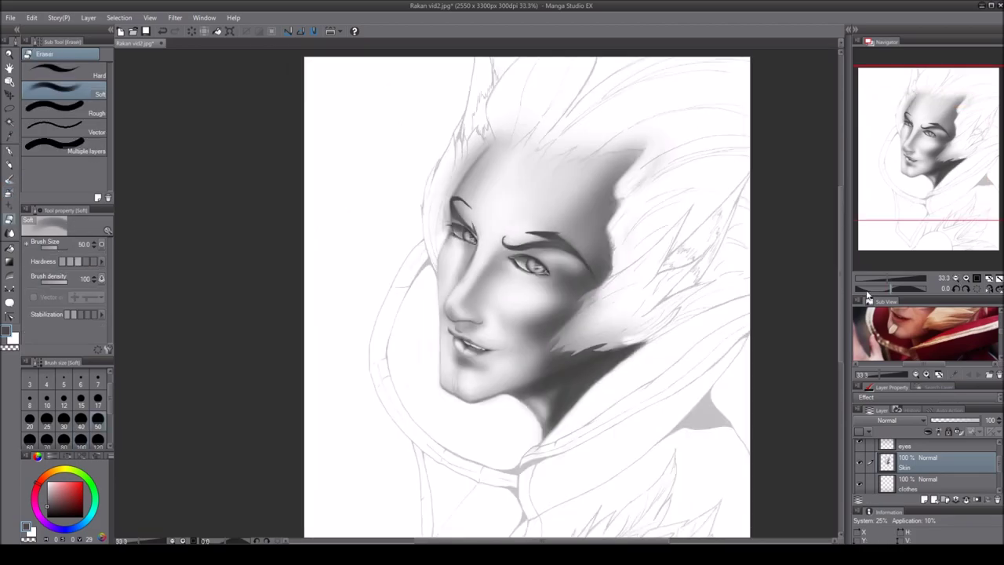
- Block in gray hair shading with the Soft airbrush at size 250 and add a layer named back hair beneath the Skin layer
key(b)
mouse_move(730, 141)
mouse_down()
mouse_move(505, 98)
mouse_move(585, 333)
mouse_move(466, 139)
mouse_up()
click(925, 499)
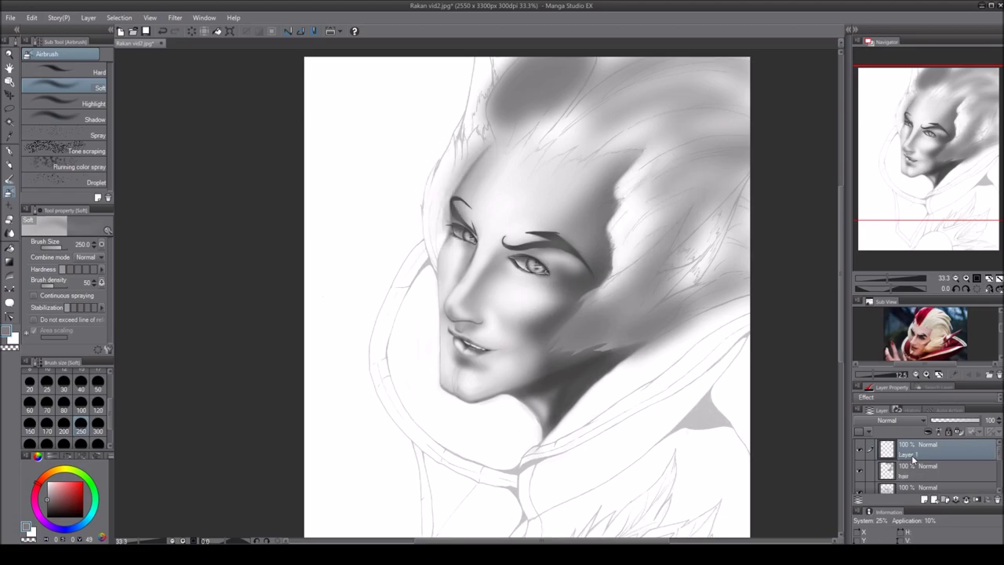
drag(900, 462, 900, 485)
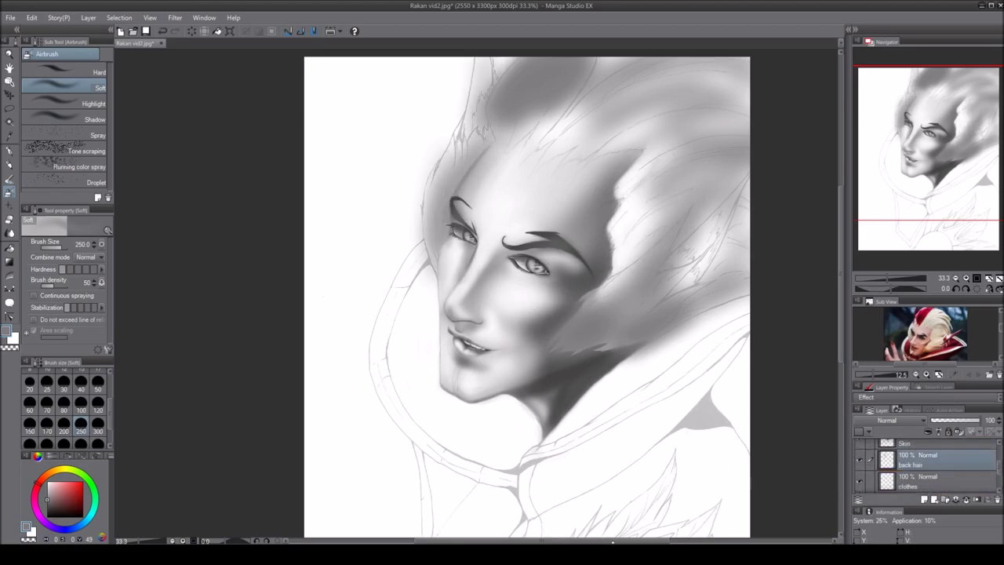
- Paint the dark forelock above the forehead on the hair layer, defining its pointed tips and strands with the Hard airbrush at size 30
scroll(610, 130, up, 3)
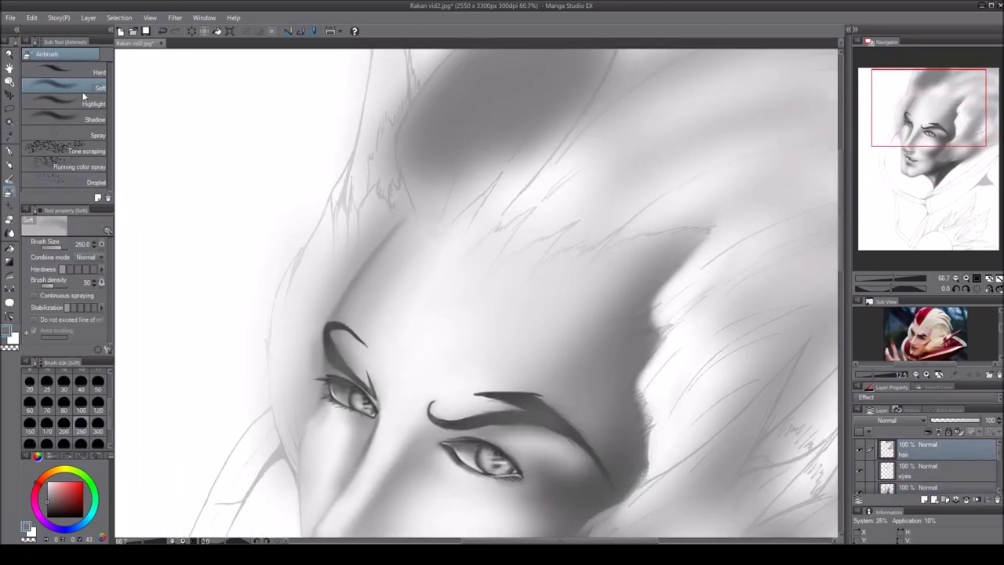
mouse_move(455, 109)
mouse_down()
mouse_move(441, 190)
mouse_move(463, 247)
mouse_move(423, 102)
mouse_move(392, 267)
mouse_move(463, 298)
mouse_up()
key(e)
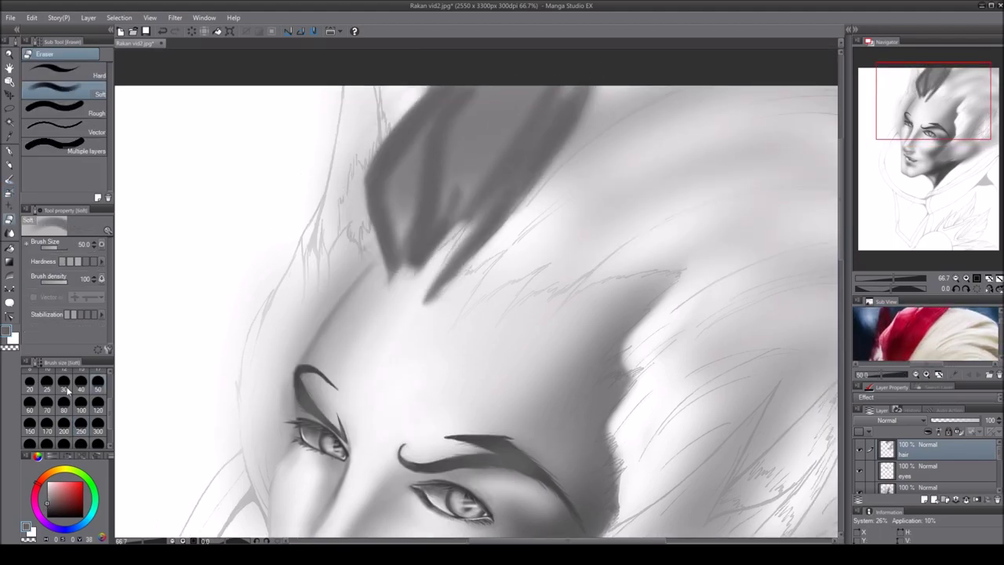
key(b)
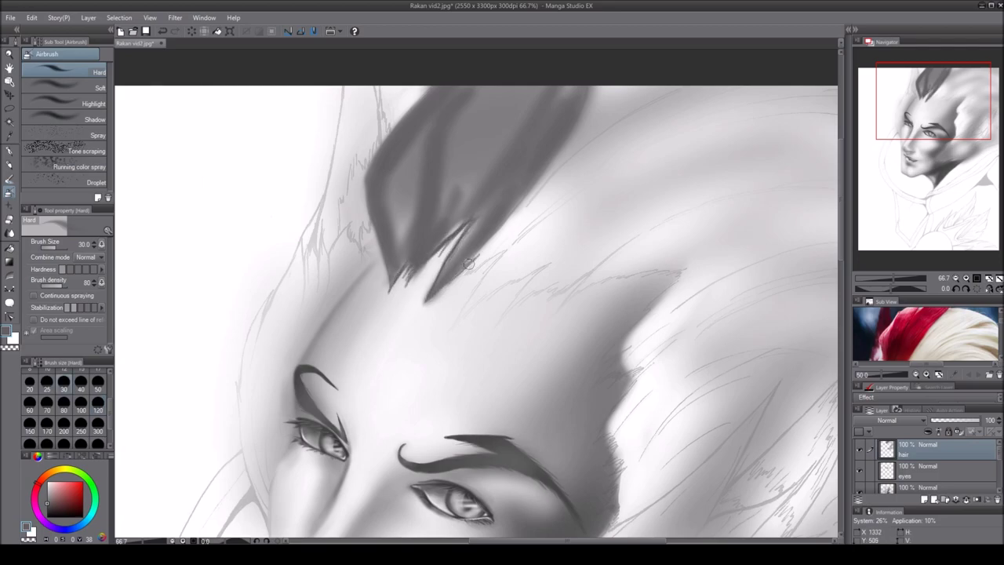
drag(468, 205, 400, 259)
mouse_move(393, 142)
mouse_down()
mouse_move(549, 123)
mouse_move(518, 211)
mouse_up()
- Shade the forelock with the Soft airbrush and erase a light notch into its upper edge
click(65, 87)
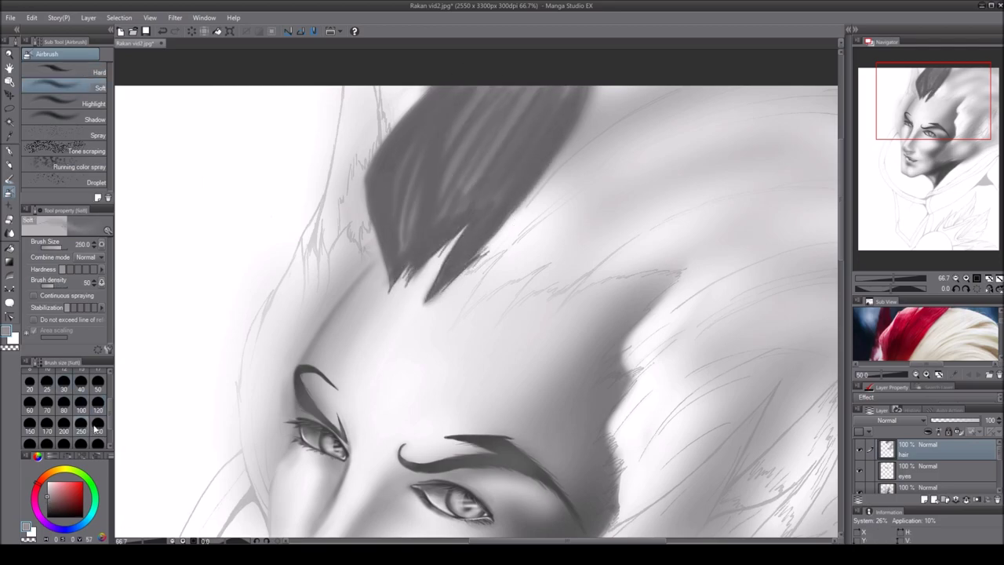
mouse_move(412, 125)
mouse_down()
mouse_move(542, 130)
mouse_move(503, 204)
mouse_up()
click(46, 382)
mouse_move(437, 81)
mouse_down()
mouse_move(494, 110)
mouse_move(439, 205)
mouse_up()
key(e)
- Draw thin dark strands through the forelock with the Hard airbrush reduced to size 30
click(9, 193)
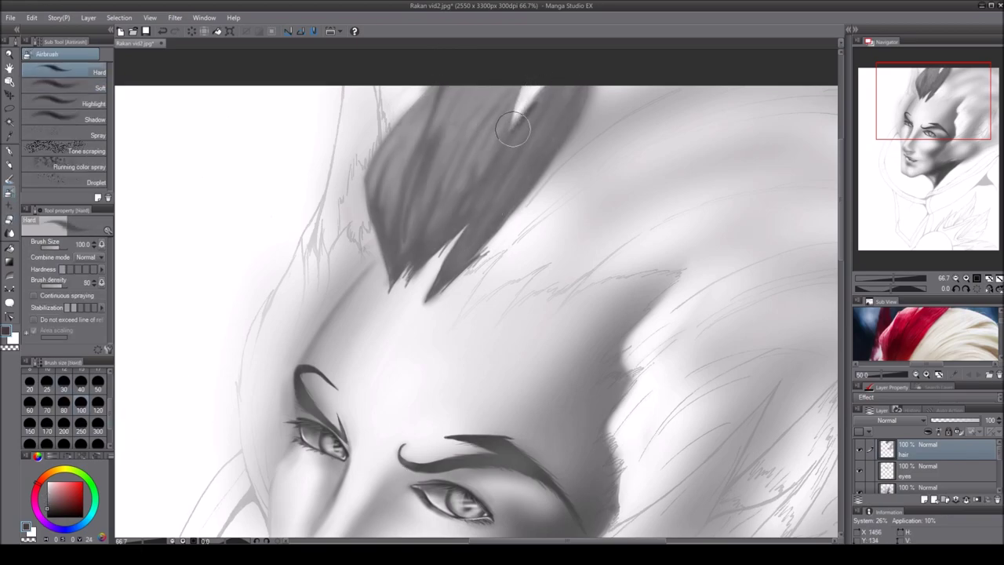
key(bracketleft)
key(bracketleft)
key(bracketleft)
key(bracketleft)
key(bracketleft)
key(bracketleft)
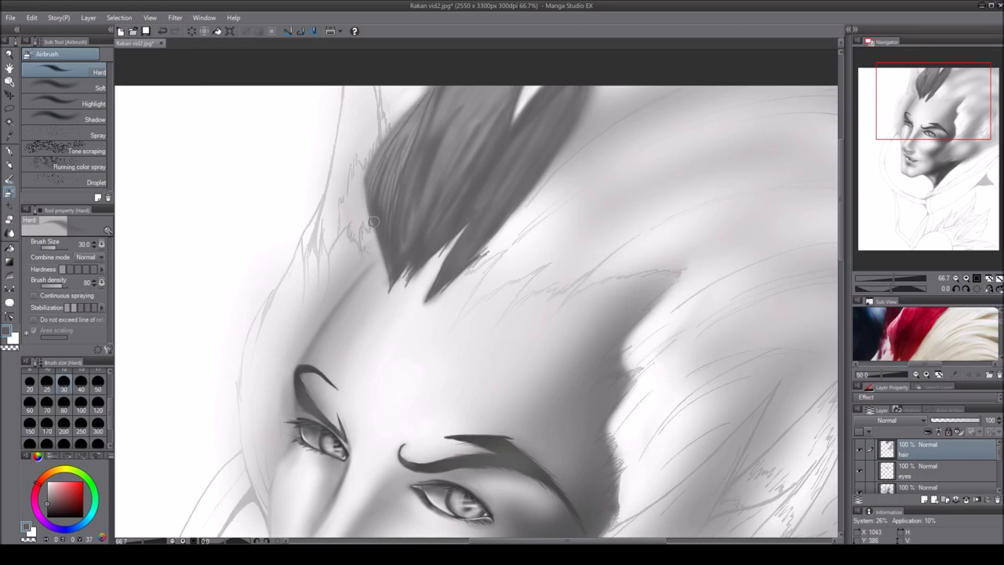
- Lighten parts of the forelock with the Soft airbrush and add more strands with the Hard airbrush at size 30
click(71, 87)
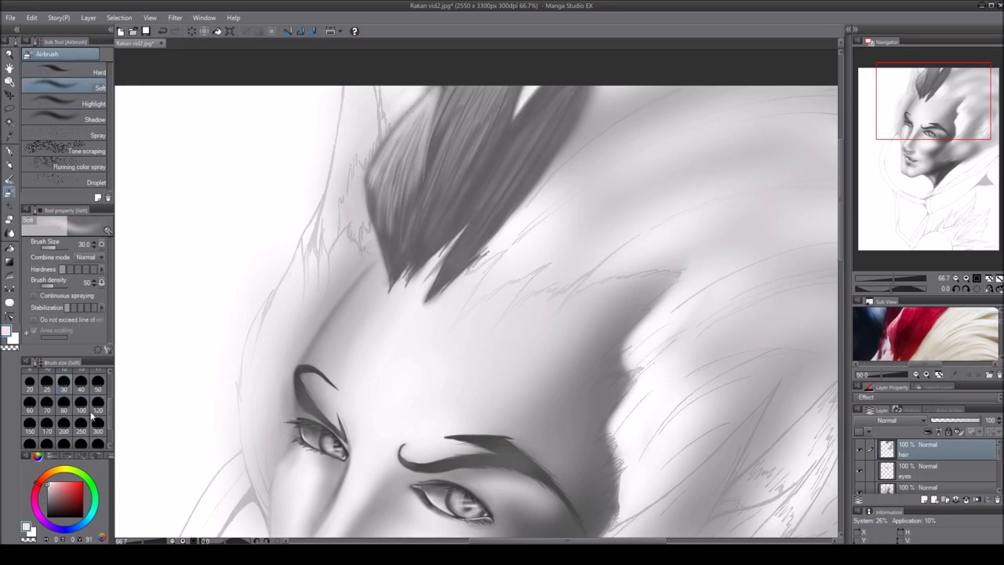
click(948, 351)
scroll(948, 351, down, 1)
click(70, 71)
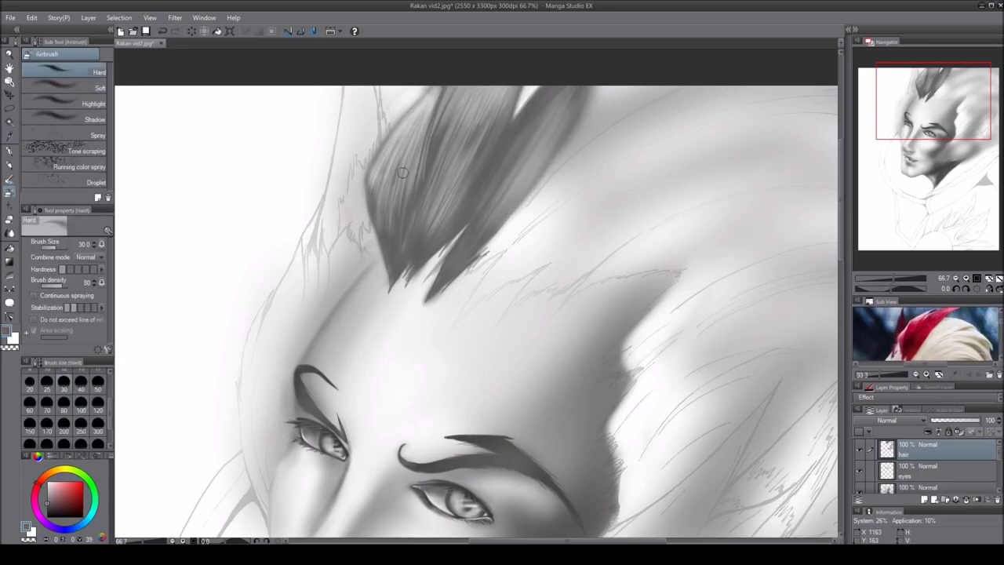
drag(467, 172, 487, 102)
drag(549, 126, 514, 204)
- Add fine light strands to the forelock with the Hard airbrush at sizes 12 and 17, and deepen its shadows with the Soft airbrush at size 15
key(bracketleft)
key(bracketleft)
key(bracketleft)
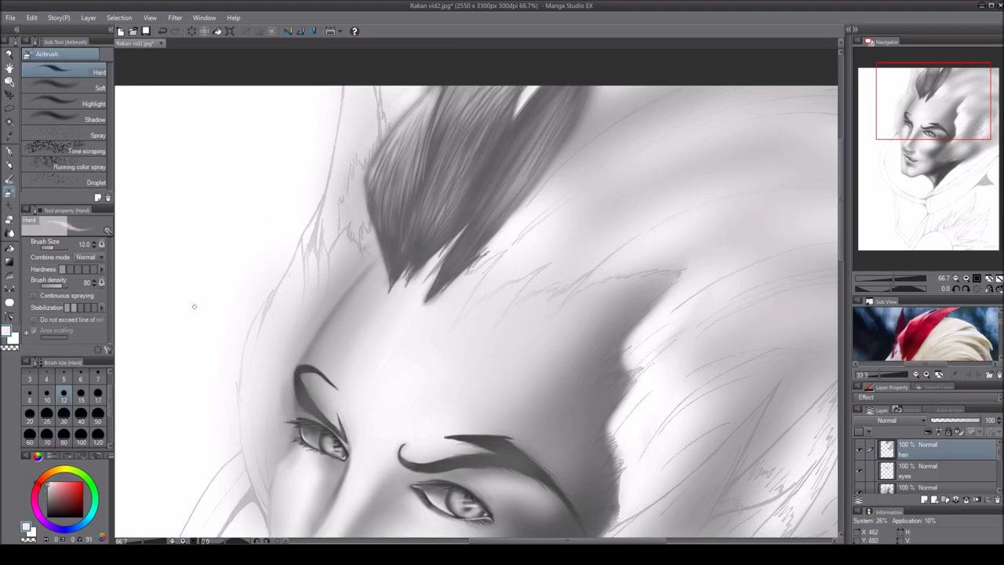
key(ctrl+minus)
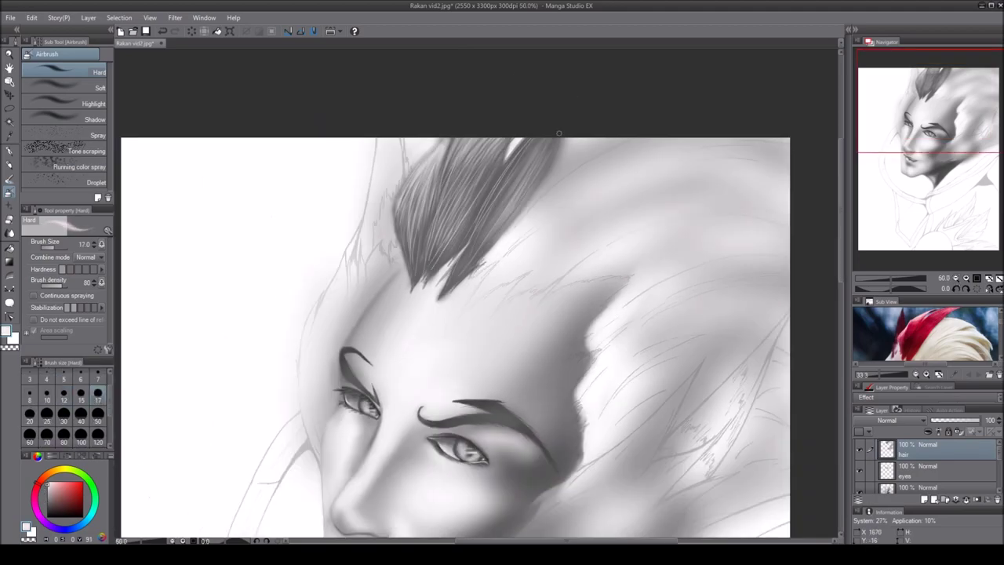
click(71, 87)
drag(416, 188, 479, 263)
drag(518, 153, 444, 179)
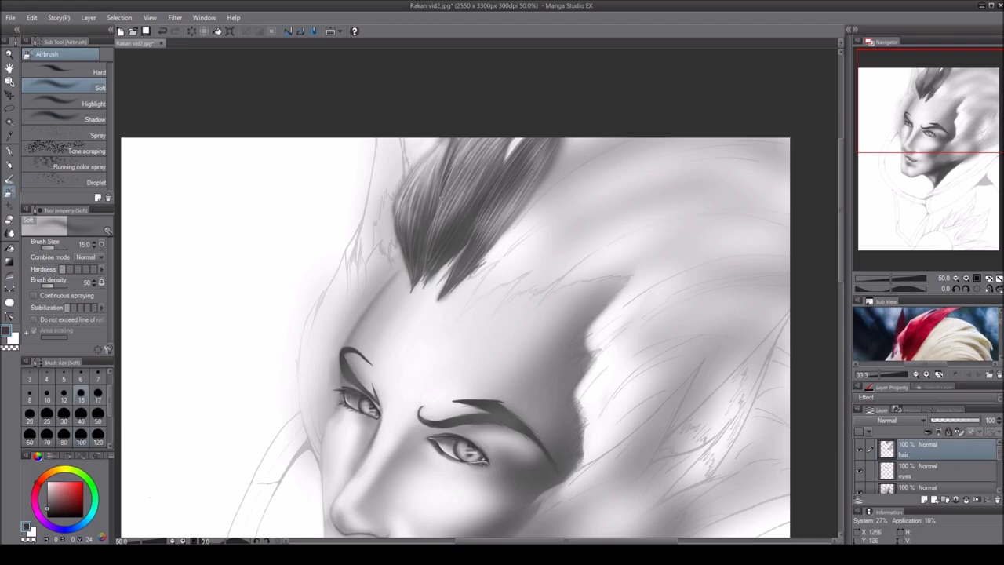
- Sharpen the forelock's pointed tips at the hairline with the Soft eraser at size 30
key(ctrl+minus)
key(ctrl+plus)
key(ctrl+plus)
click(101, 73)
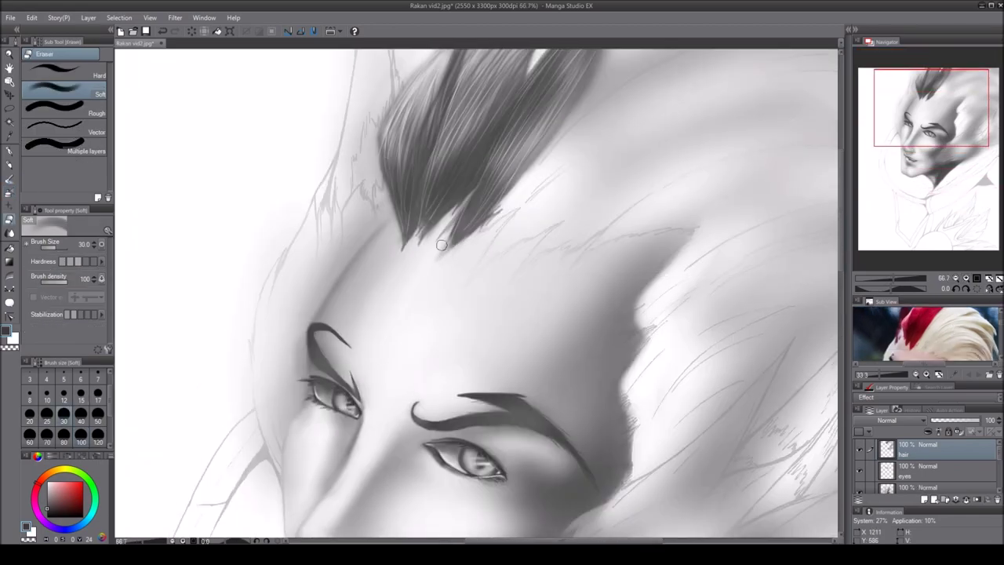
ctrl+click(396, 397)
- Add a layer named white hair directly beneath the hair layer
click(70, 87)
click(934, 499)
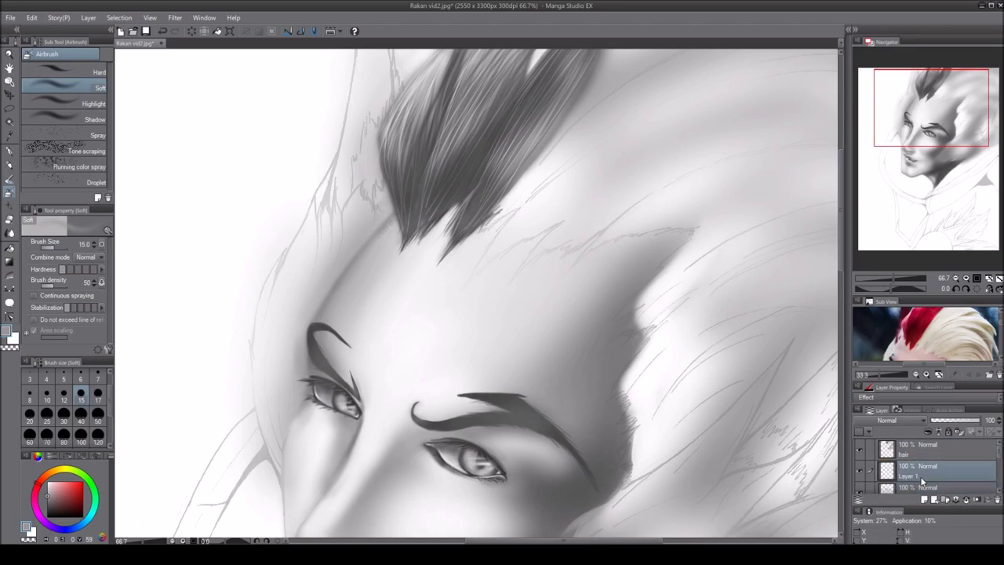
click(914, 448)
- Erase the gray shading behind the forelock and around the ear on the hair layer with the Soft eraser at size 120, toggling layer visibility to check
key(ctrl+minus)
key(e)
drag(596, 157, 605, 186)
scroll(627, 141, down, 3)
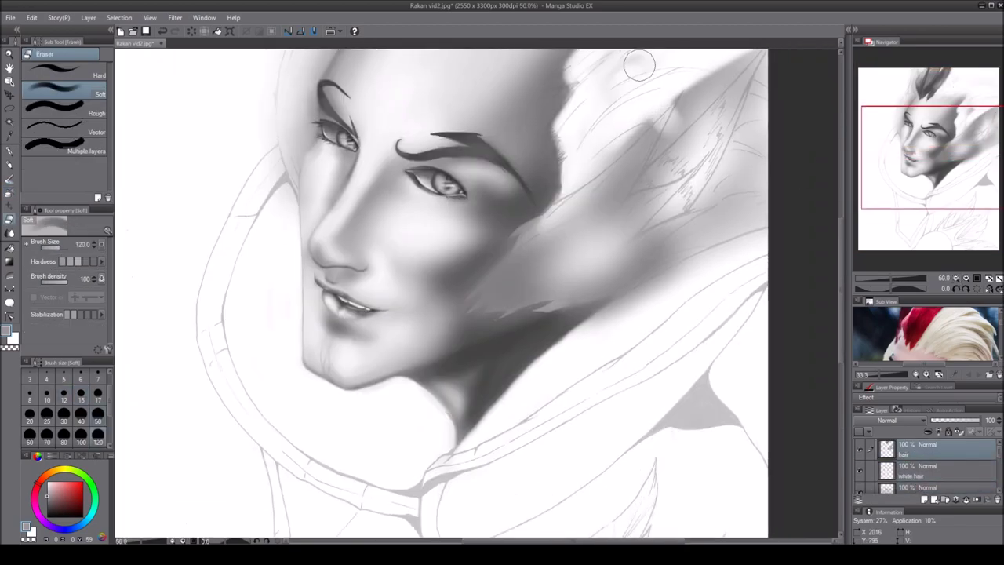
drag(654, 96, 665, 202)
scroll(665, 202, up, 4)
ctrl+click(439, 377)
click(859, 451)
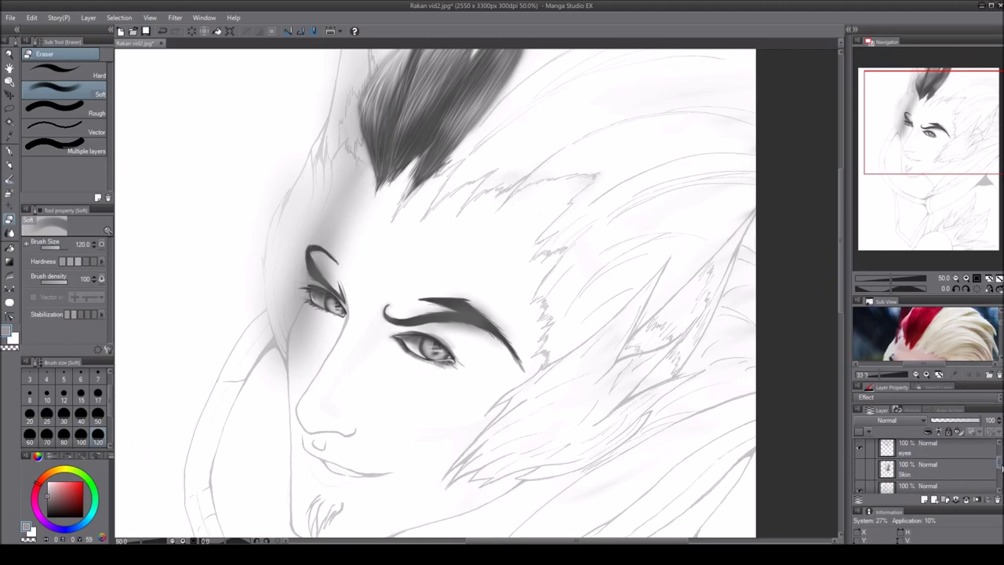
click(859, 451)
- Block in soft gray and white tones across the swept-back hair on the white hair layer with the Soft airbrush, up to size 250
click(902, 458)
key(b)
drag(594, 348, 614, 367)
mouse_move(675, 126)
mouse_down()
mouse_move(759, 175)
mouse_move(690, 259)
mouse_move(738, 392)
mouse_up()
drag(817, 353, 793, 337)
key(])
key(])
key(])
key(])
mouse_move(549, 79)
mouse_down()
mouse_move(706, 164)
mouse_move(549, 377)
mouse_up()
key(ctrl+z)
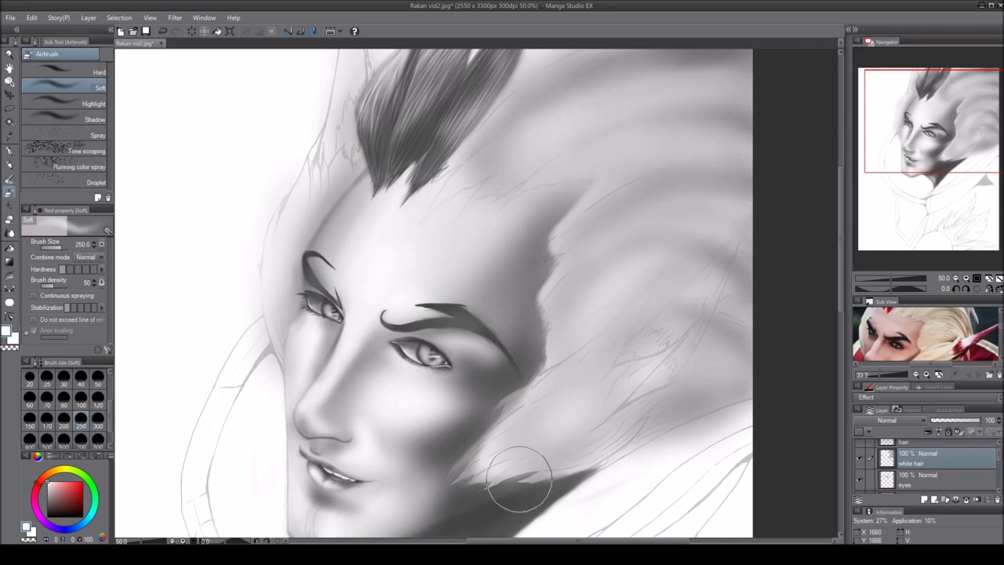
- Paint long curved dark strands across the white hair with the Hard airbrush at size 100 and soften them with the Soft airbrush
click(63, 71)
drag(581, 90, 745, 59)
drag(742, 226, 730, 258)
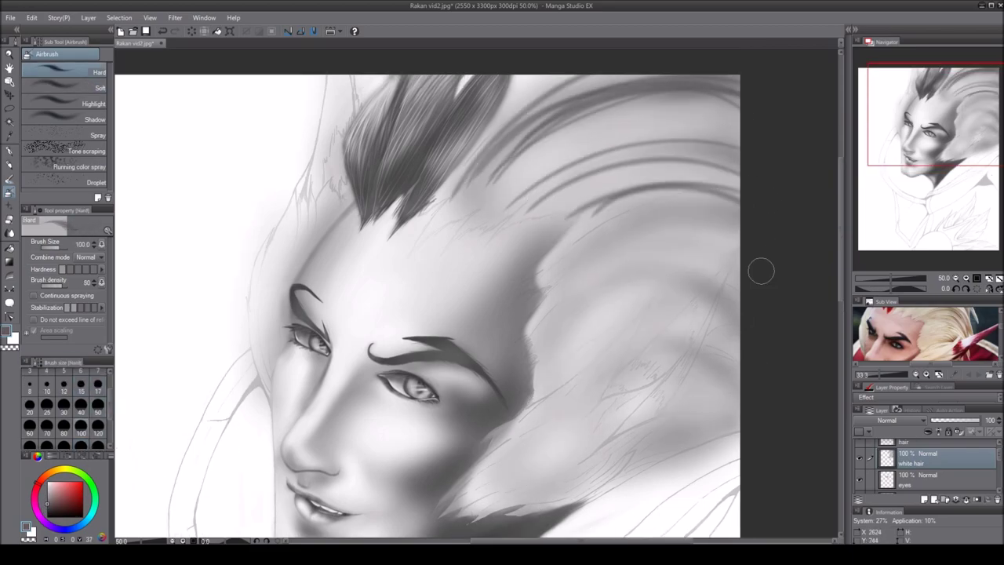
drag(738, 188, 549, 235)
drag(741, 337, 565, 376)
click(63, 87)
mouse_move(690, 190)
mouse_down()
mouse_move(567, 379)
mouse_move(691, 424)
mouse_up()
- Paint finer strands through the white hair and along the forehead hairline with a smaller brush
key(ctrl+plus)
key(bracketleft)
key(bracketleft)
key(bracketleft)
key(bracketleft)
key(bracketleft)
key(bracketleft)
mouse_move(408, 204)
mouse_down()
mouse_move(466, 168)
mouse_move(569, 343)
mouse_move(588, 439)
mouse_move(662, 306)
mouse_up()
drag(690, 236, 651, 180)
drag(761, 71, 628, 259)
mouse_move(628, 259)
mouse_down()
mouse_move(348, 337)
mouse_move(455, 223)
mouse_up()
drag(534, 408, 685, 275)
key(ctrl+minus)
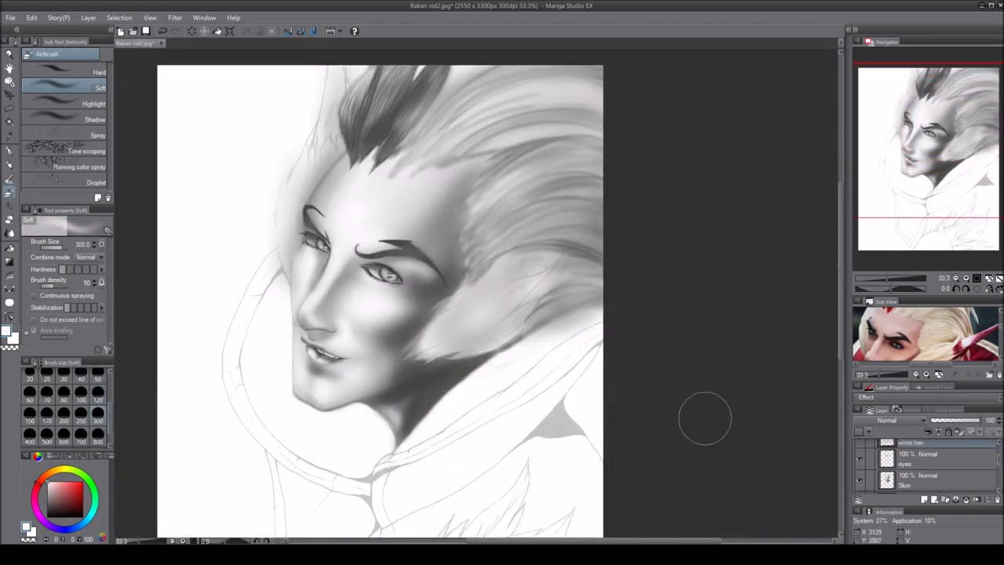
- Build up light and dark strands in the upper white hair with the Hard airbrush at size 50
key(ctrl+plus)
click(99, 71)
drag(553, 81, 481, 113)
mouse_move(440, 219)
mouse_down()
mouse_move(717, 258)
mouse_move(742, 113)
mouse_up()
drag(571, 510, 571, 393)
drag(555, 176, 540, 392)
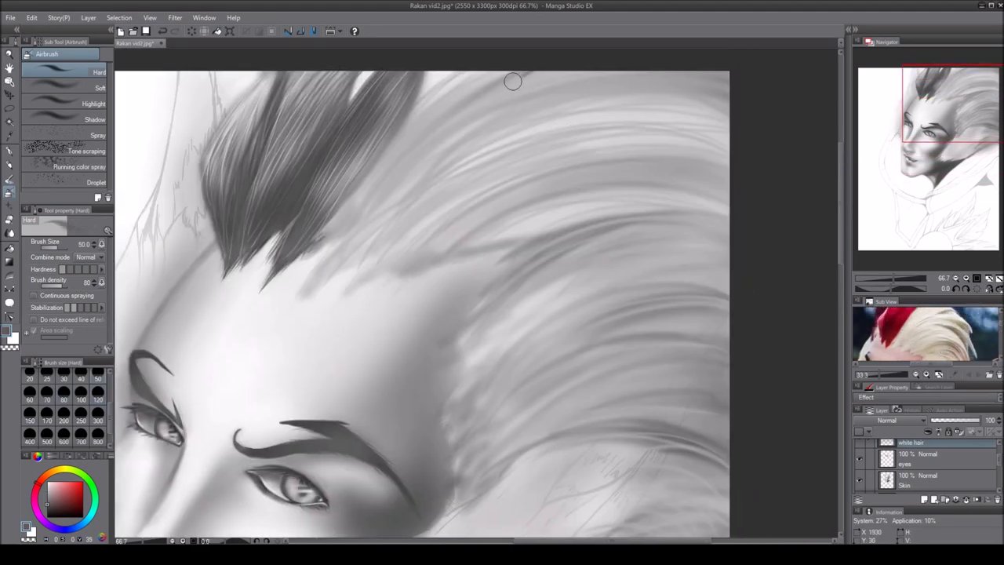
- Extend the curved strands toward the back of the white hair and break up the hairline with short pointed strokes
drag(737, 161, 708, 220)
scroll(769, 242, down, 3)
mouse_move(769, 243)
mouse_down()
mouse_move(479, 211)
mouse_move(457, 365)
mouse_move(661, 235)
mouse_move(347, 166)
mouse_up()
scroll(459, 149, down, 2)
mouse_move(408, 71)
mouse_down()
mouse_move(549, 220)
mouse_move(564, 298)
mouse_up()
mouse_move(439, 74)
mouse_down()
mouse_move(518, 227)
mouse_move(600, 204)
mouse_up()
- Paint strands around the ear feathers and the lower edge of the white hair with the Hard airbrush at size 30
scroll(471, 181, up, 3)
drag(939, 116, 959, 121)
drag(467, 289, 533, 228)
mouse_move(471, 282)
mouse_down()
mouse_move(494, 157)
mouse_move(470, 277)
mouse_up()
drag(498, 326, 548, 193)
drag(678, 455, 545, 341)
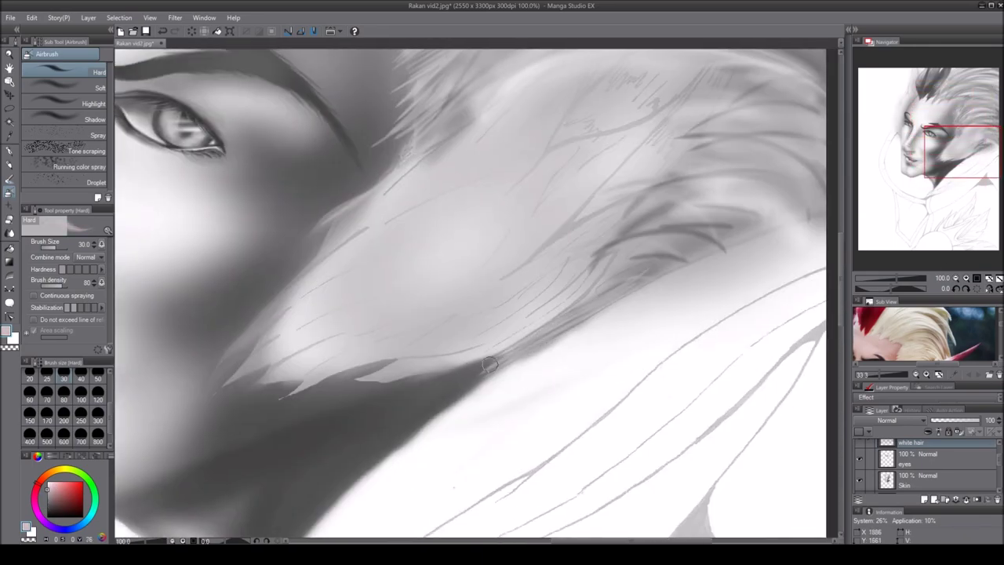
drag(314, 117, 470, 502)
drag(406, 139, 349, 227)
drag(518, 149, 699, 202)
mouse_move(627, 423)
mouse_down()
mouse_move(588, 340)
mouse_move(579, 404)
mouse_up()
- Rotate the canvas to -30 degrees and add thin white highlight strands to the swept-back hair with the Hard airbrush at size 30
scroll(475, 291, down, 1)
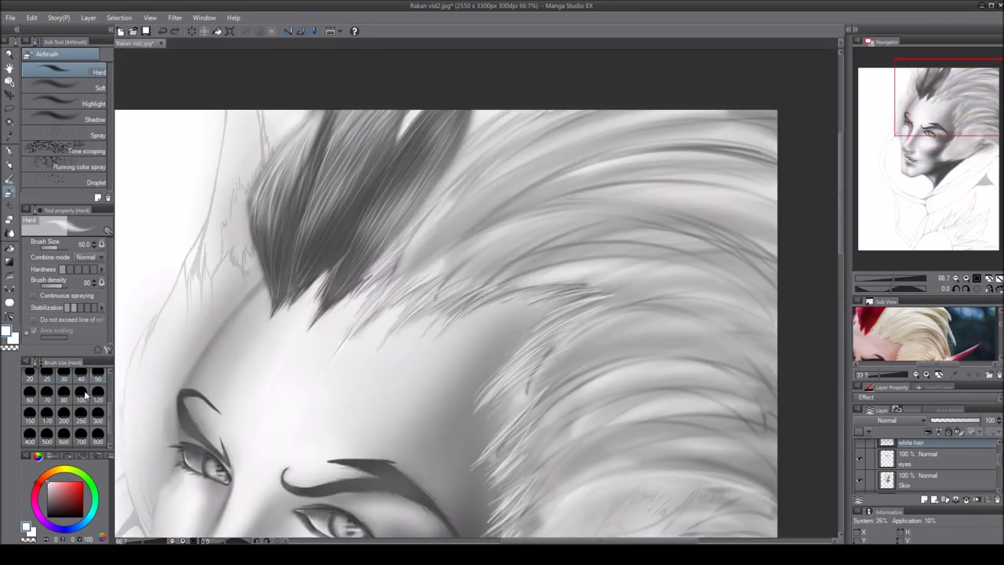
drag(957, 121, 956, 129)
click(955, 288)
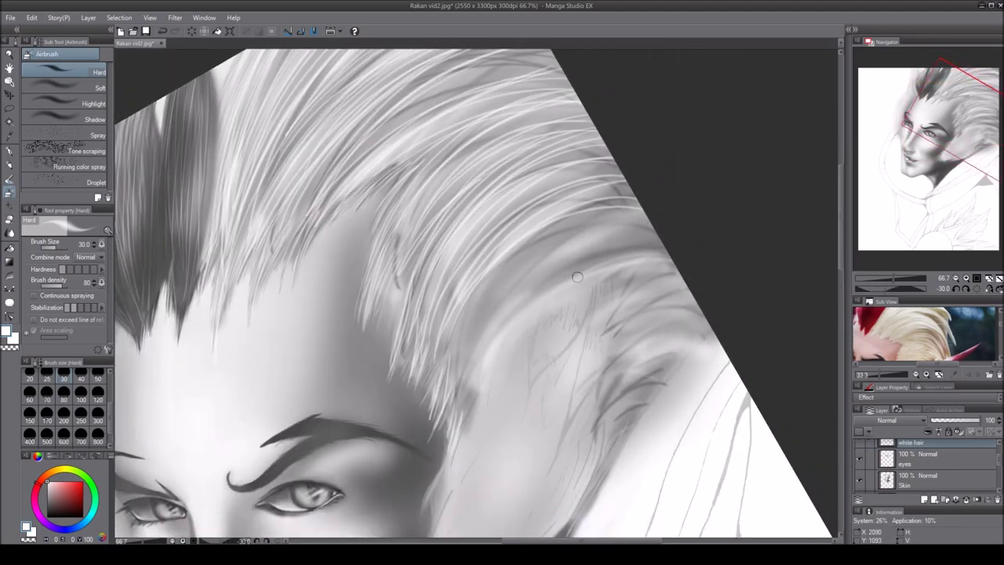
scroll(577, 277, down, 1)
key(ctrl+0)
- Add thin stray strands across the white hair at size 30, undoing and redoing strokes to compare
drag(470, 161, 537, 325)
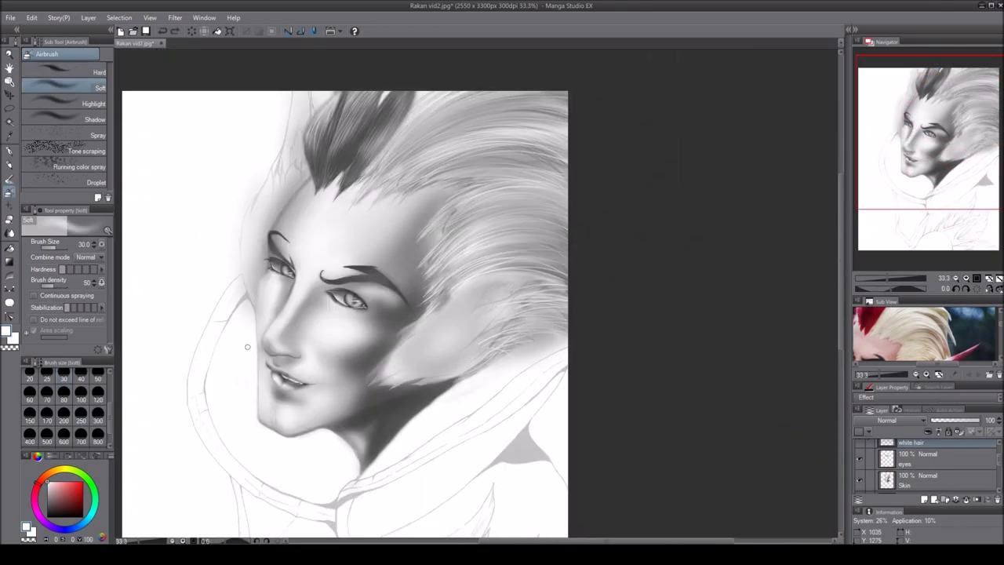
key(ctrl+z)
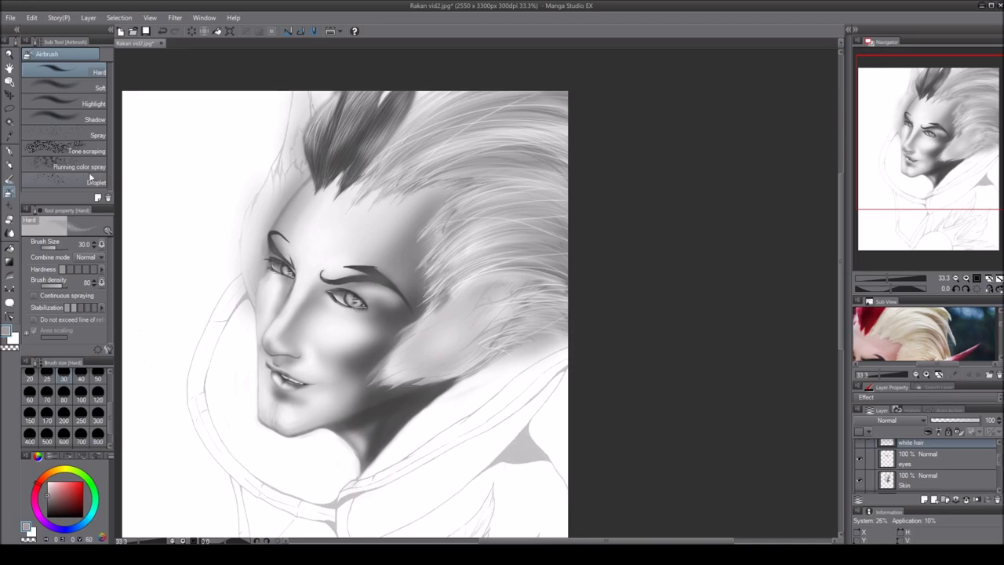
key(ctrl+y)
scroll(664, 165, up, 2)
key(ctrl+y)
- Lower the white hair layer's opacity to 62% and erase the hair covering the ear feathers with the Soft eraser at size 25
key(e)
mouse_move(337, 448)
mouse_down()
mouse_move(534, 330)
mouse_move(580, 259)
mouse_up()
drag(408, 416, 486, 291)
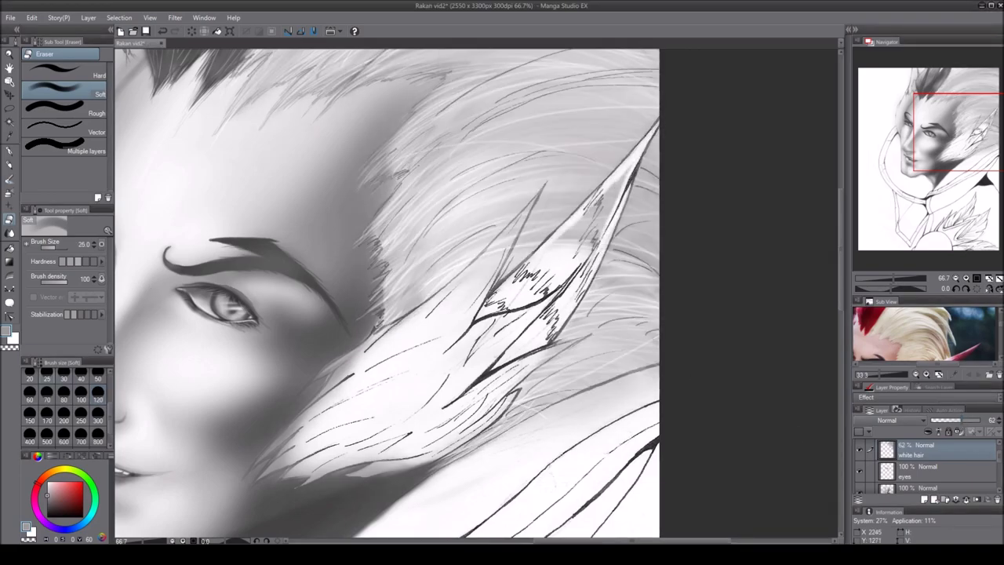
click(64, 399)
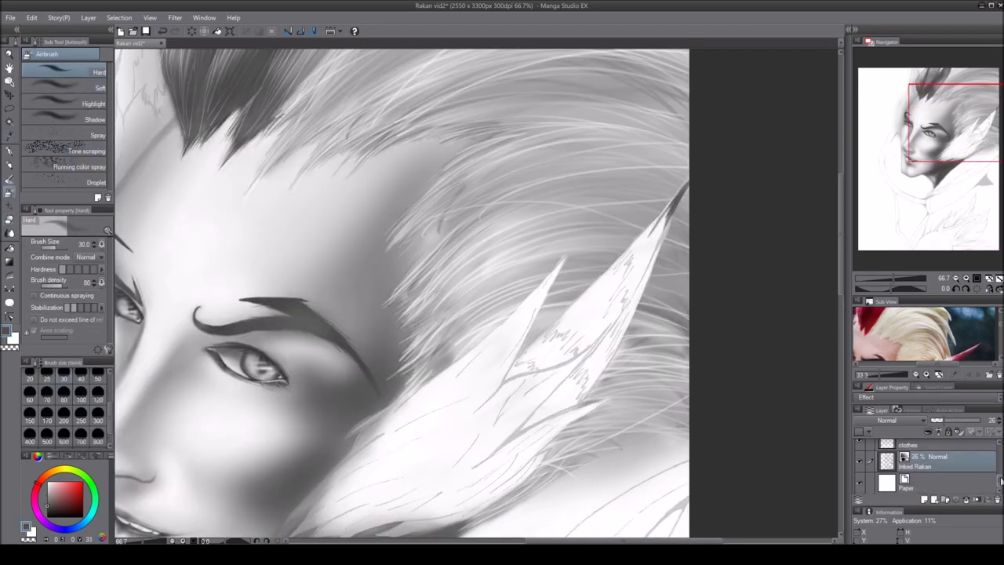
- Paint the dark, jagged-edged tip of the long ear feather on the white hair layer with the Hard airbrush at size 17
key(ctrl+plus)
mouse_move(746, 196)
mouse_down()
mouse_move(722, 234)
mouse_move(697, 235)
mouse_up()
key(bracketleft)
key(bracketleft)
key(bracketleft)
key(bracketleft)
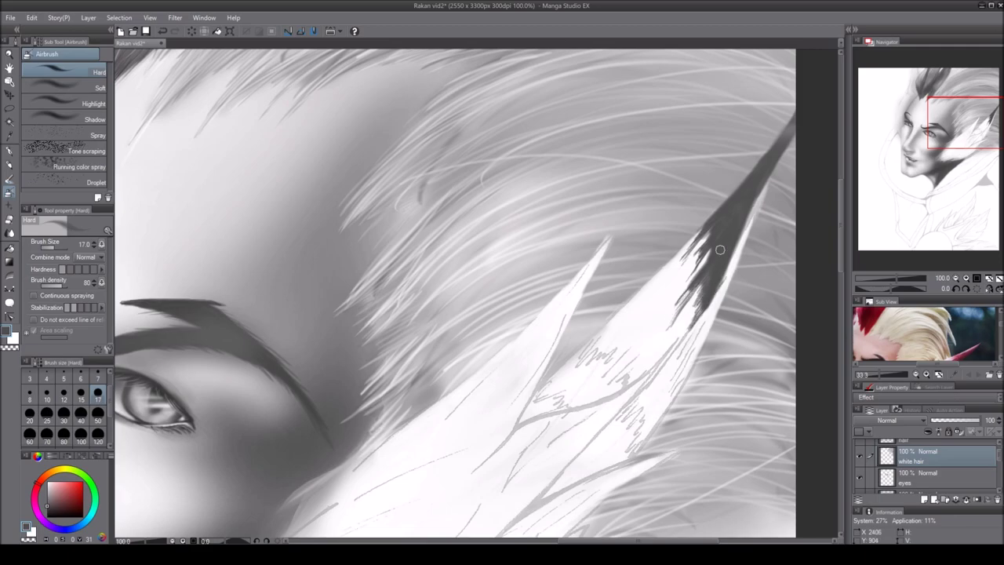
- Fill the dark patch at the long feather's base and the dark band along its lower edge with the Hard airbrush
mouse_move(569, 409)
mouse_down()
mouse_move(551, 286)
mouse_move(549, 298)
mouse_up()
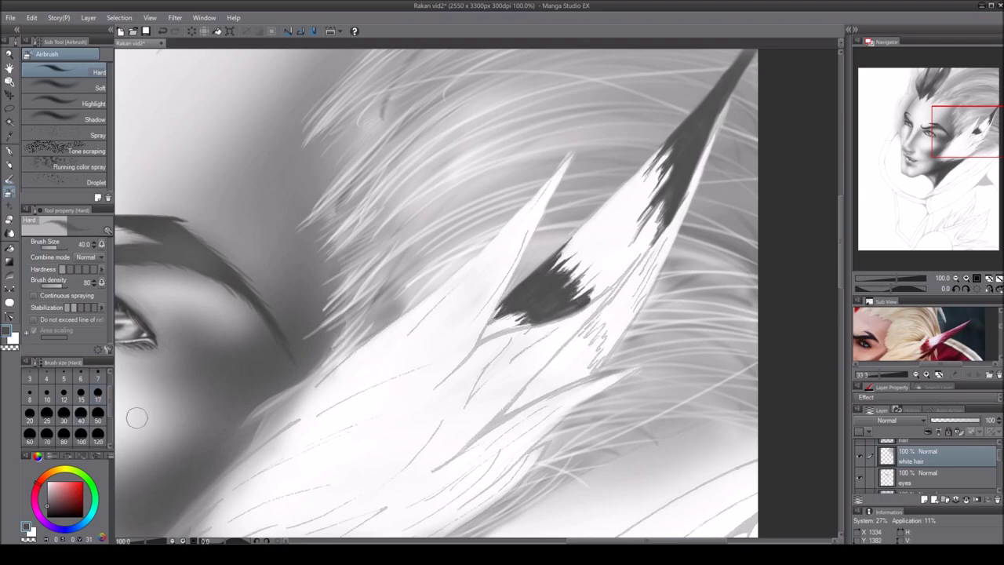
key(equal)
key(equal)
mouse_move(690, 330)
mouse_down()
mouse_move(628, 361)
mouse_move(589, 400)
mouse_move(656, 347)
mouse_up()
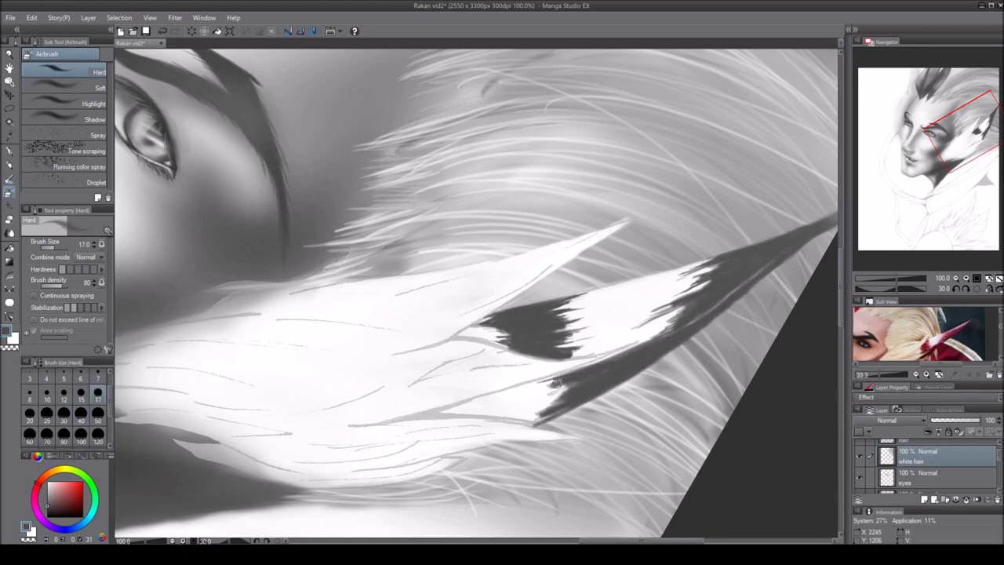
- Paint light-grey streaks across the long ear feather's white middle and shade the gap below its base with the Hard airbrush at size 17
drag(706, 271, 498, 332)
drag(580, 346, 439, 416)
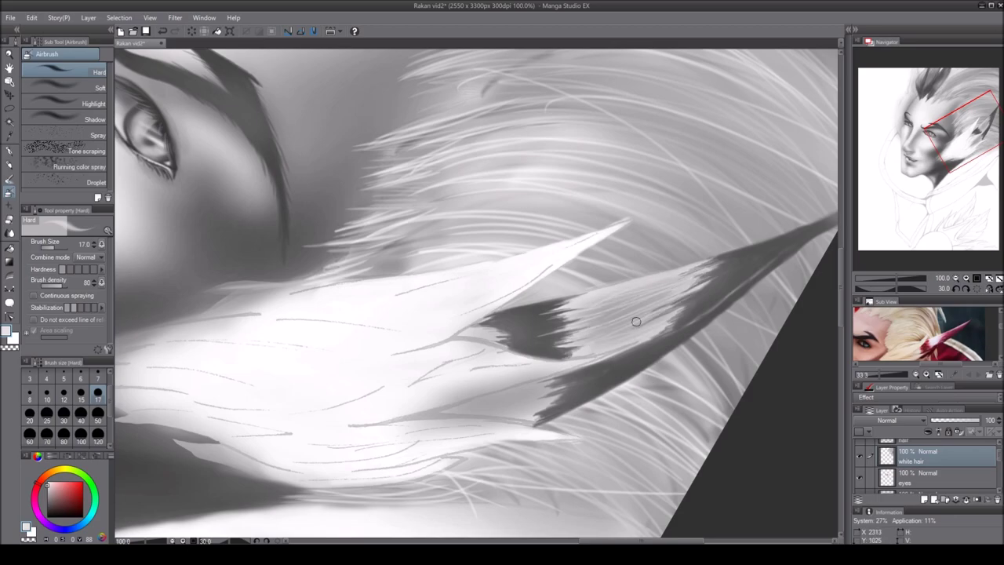
drag(533, 400, 571, 267)
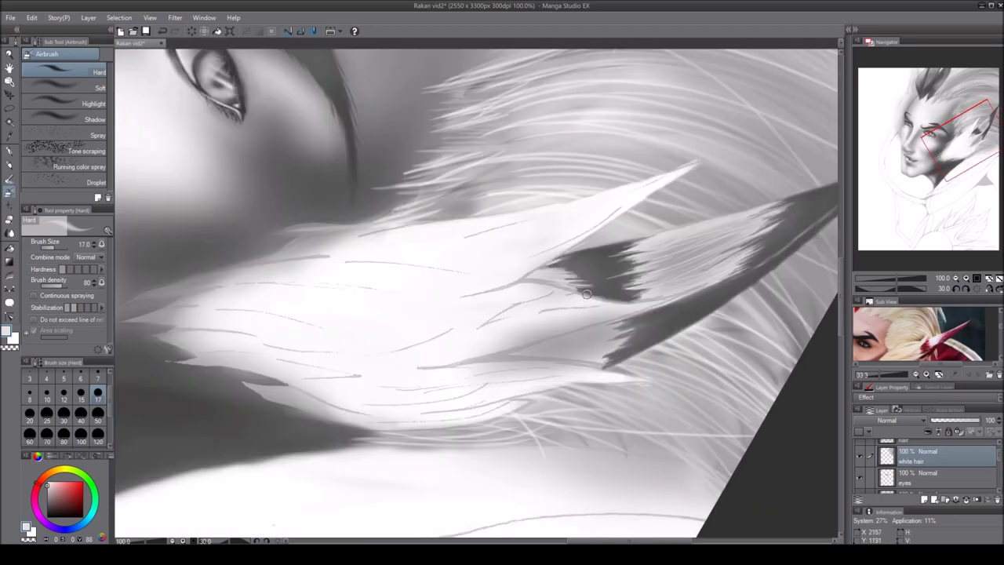
- Darken the long ear feather's tip and lower edge with the Hard airbrush at size 40
key(ctrl+minus)
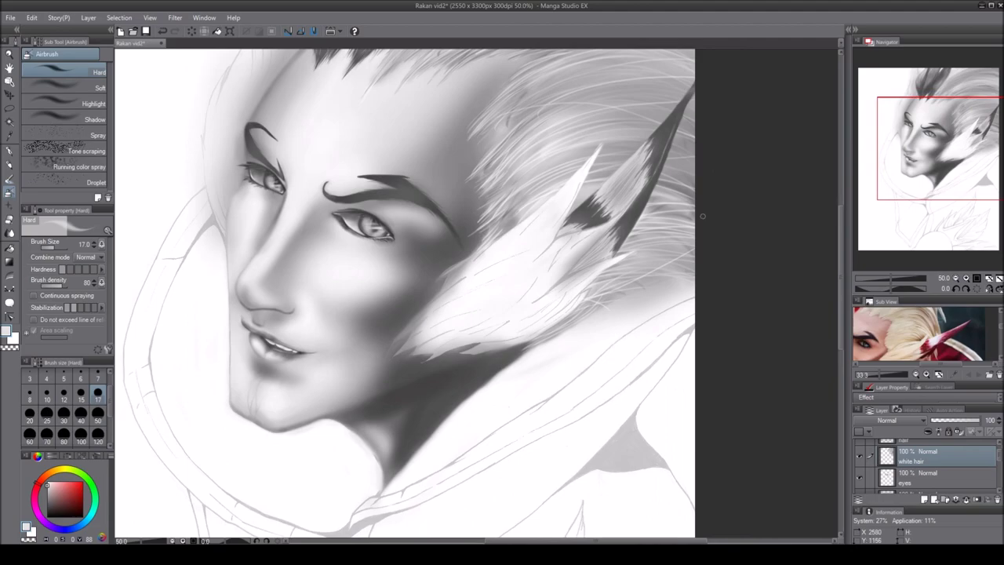
key(period)
drag(624, 228, 672, 122)
key(x)
key(comma)
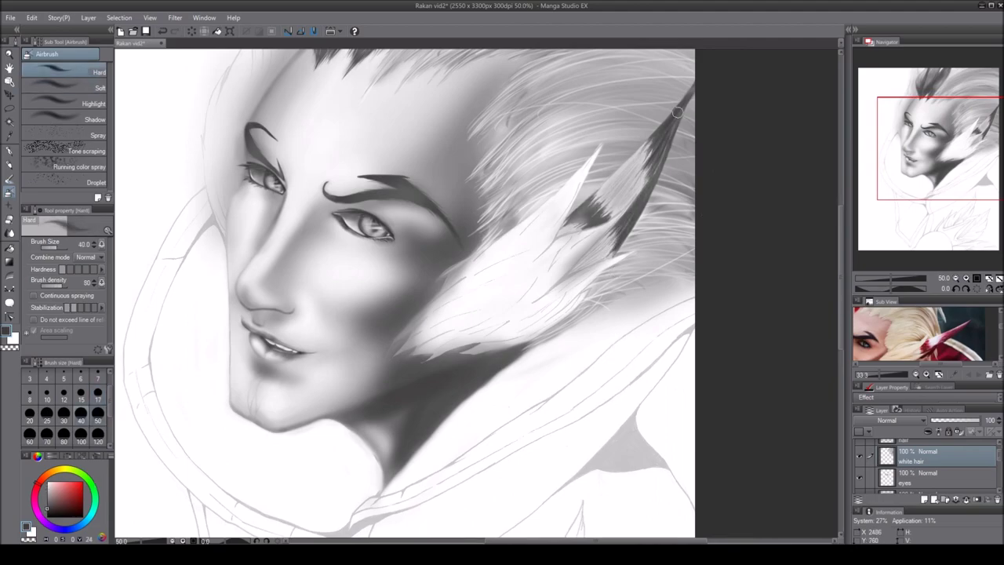
- Shade the white ear feathers with grey and white strokes along their length on the white hair layer, using the Hard airbrush
scroll(586, 229, down, 2)
scroll(547, 228, up, 2)
key(period)
mouse_move(577, 235)
mouse_down()
mouse_move(502, 314)
mouse_move(596, 212)
mouse_move(502, 313)
mouse_up()
key(bracketleft)
key(bracketleft)
key(bracketleft)
key(bracketleft)
key(bracketleft)
mouse_move(620, 251)
mouse_down()
mouse_move(540, 335)
mouse_move(584, 235)
mouse_up()
key(comma)
scroll(492, 226, up, 1)
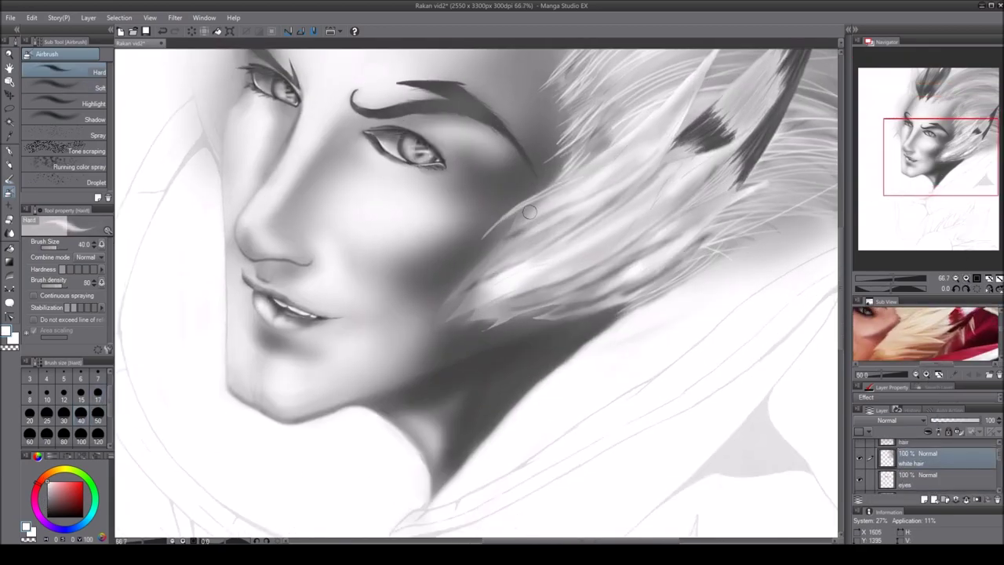
- Draw fine white hairs along the ear feathers' edge against the cheek with the Hard airbrush at size 17
key(bracketleft)
key(bracketleft)
key(bracketleft)
key(bracketleft)
key(bracketleft)
key(bracketleft)
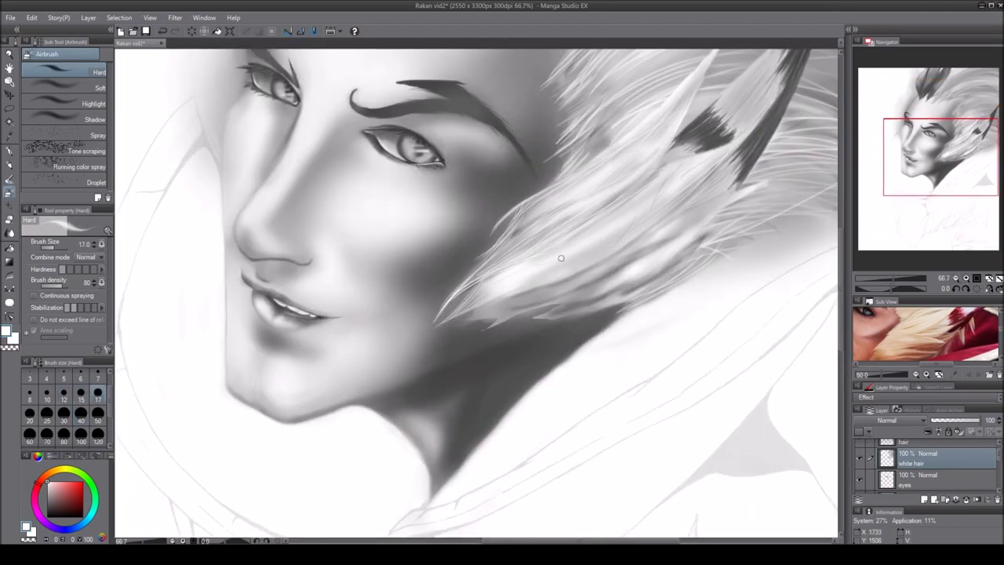
- Add thin dark and light strands over the ear feathers, from their tips down to the cheek, with the Hard airbrush
click(961, 290)
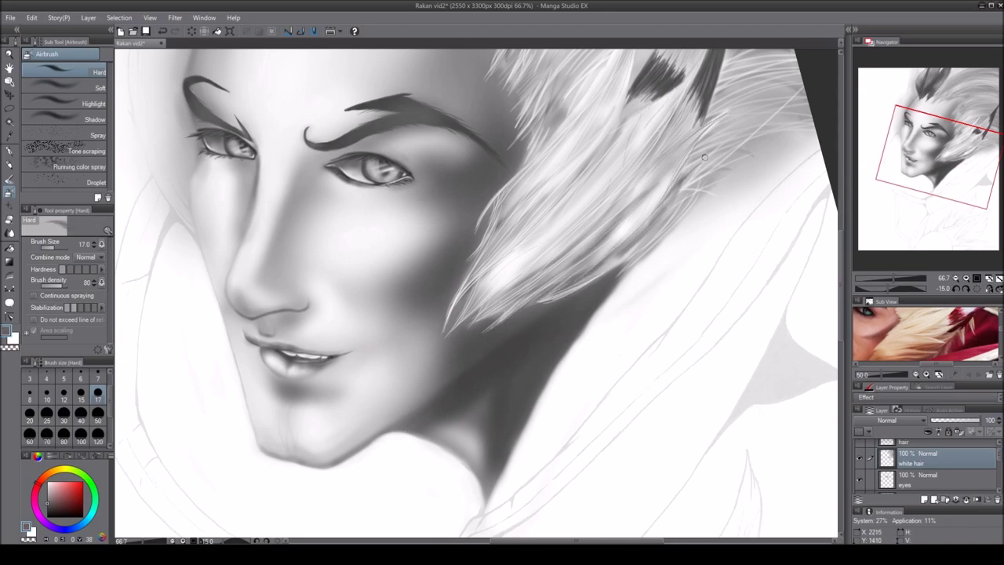
scroll(690, 75, up, 3)
drag(610, 122, 484, 345)
key(period)
mouse_move(572, 374)
mouse_down()
mouse_move(550, 314)
mouse_move(541, 236)
mouse_move(518, 330)
mouse_move(580, 314)
mouse_up()
key(comma)
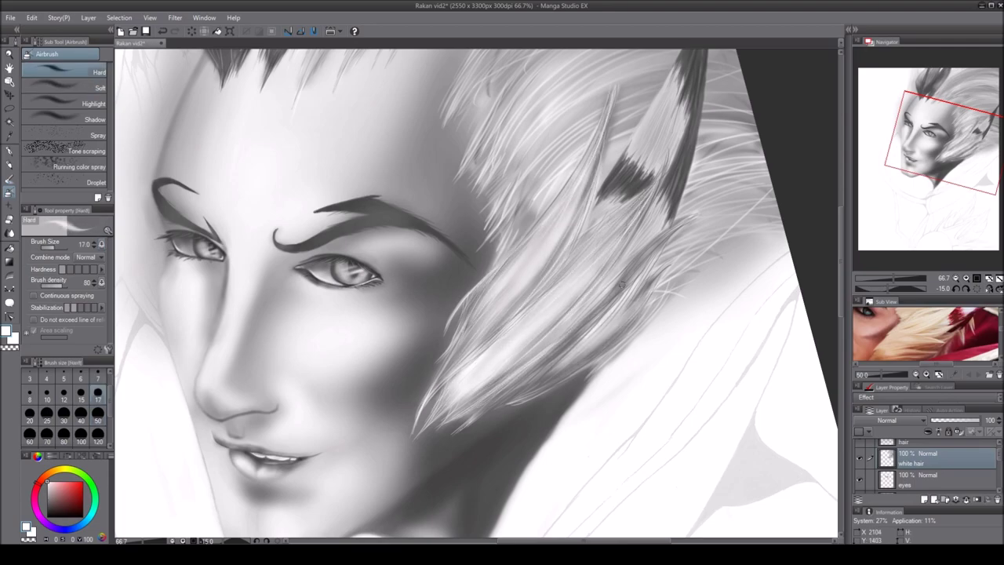
- Darken the hair behind and below the ear feathers and brighten the feather strands with the Hard airbrush
click(963, 280)
key(period)
mouse_move(654, 259)
mouse_down()
mouse_move(675, 220)
mouse_move(650, 280)
mouse_move(533, 134)
mouse_up()
mouse_move(486, 329)
mouse_down()
mouse_move(620, 259)
mouse_move(698, 173)
mouse_move(672, 263)
mouse_up()
key(bracketleft)
key(bracketleft)
scroll(672, 263, down, 1)
scroll(355, 367, up, 2)
key(comma)
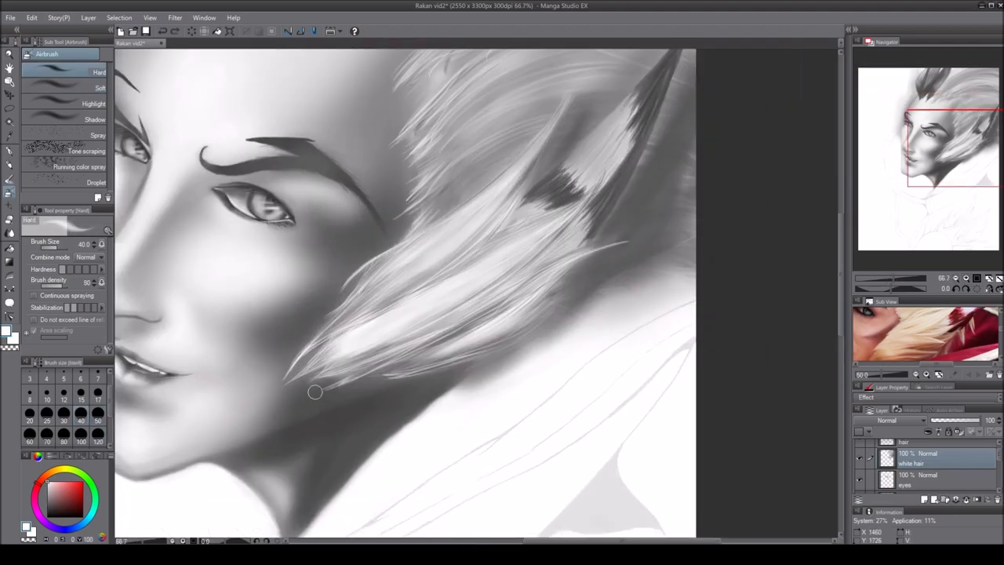
- Paint the grey base and light strands of the hair on the far side of the face on the back hair layer
scroll(549, 156, down, 1)
scroll(439, 292, up, 1)
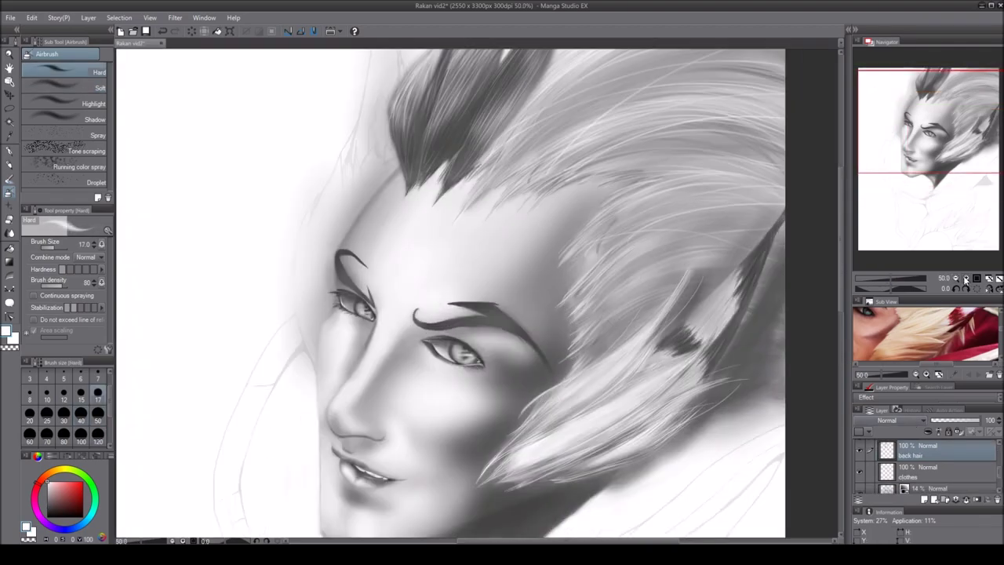
key(period)
key(bracketleft)
key(bracketleft)
key(bracketleft)
key(bracketleft)
key(bracketleft)
key(bracketleft)
key(bracketleft)
key(bracketleft)
key(bracketleft)
mouse_move(439, 292)
mouse_down()
mouse_move(440, 139)
mouse_move(395, 228)
mouse_move(424, 157)
mouse_move(458, 209)
mouse_up()
scroll(458, 208, down, 1)
scroll(476, 287, up, 1)
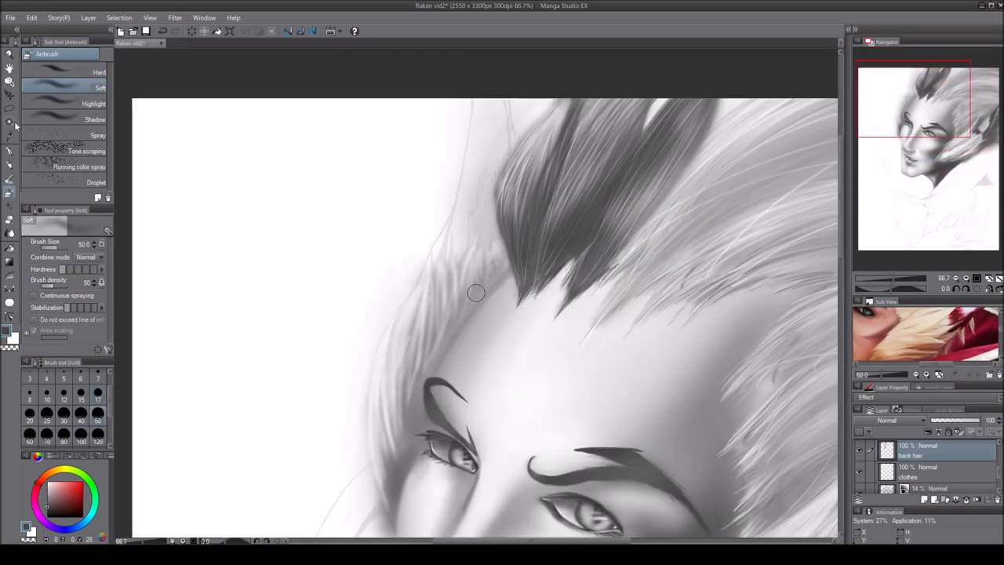
- Paint the dark feather with jagged tips above the far-side hair with the Hard airbrush at sizes 40 and 17
key(comma)
mouse_move(475, 157)
mouse_down()
mouse_move(492, 107)
mouse_move(448, 236)
mouse_up()
key(bracketleft)
key(bracketleft)
key(bracketleft)
key(bracketleft)
key(bracketleft)
key(bracketleft)
key(bracketleft)
key(bracketleft)
key(bracketleft)
mouse_move(470, 133)
mouse_down()
mouse_move(439, 259)
mouse_move(443, 246)
mouse_up()
scroll(427, 228, up, 1)
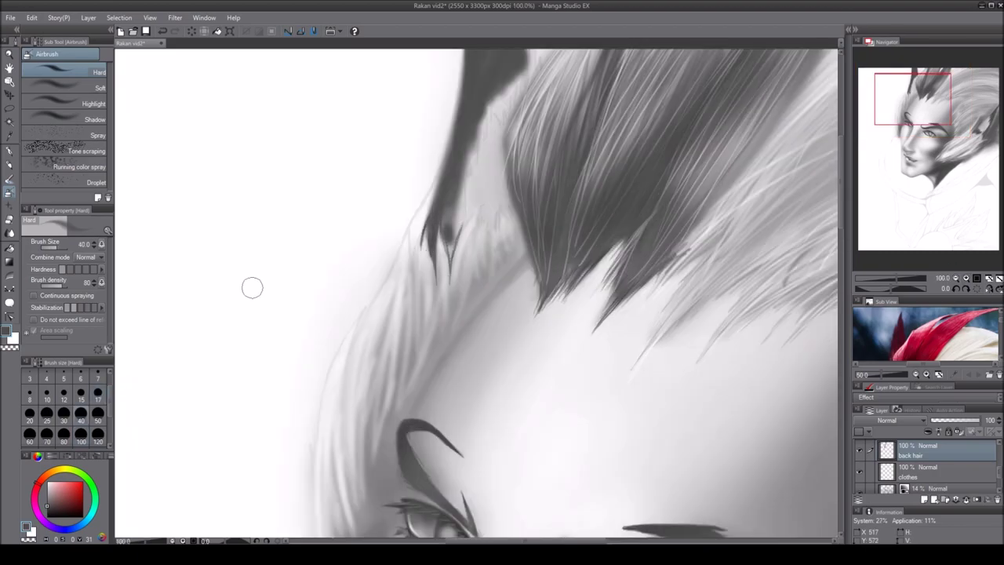
drag(494, 185, 459, 273)
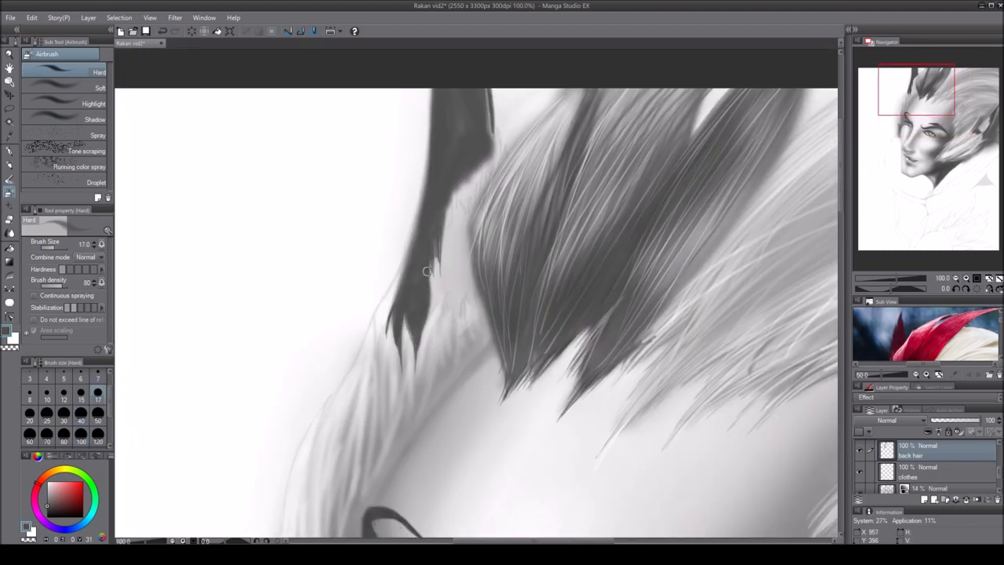
- Add thin light and dark strands to the far-side hair and roughen the dark feather's inner edge with the Hard airbrush at size 17
scroll(472, 184, down, 1)
mouse_move(350, 506)
mouse_down()
mouse_move(366, 395)
mouse_move(416, 205)
mouse_up()
key(period)
drag(385, 377, 444, 229)
key(comma)
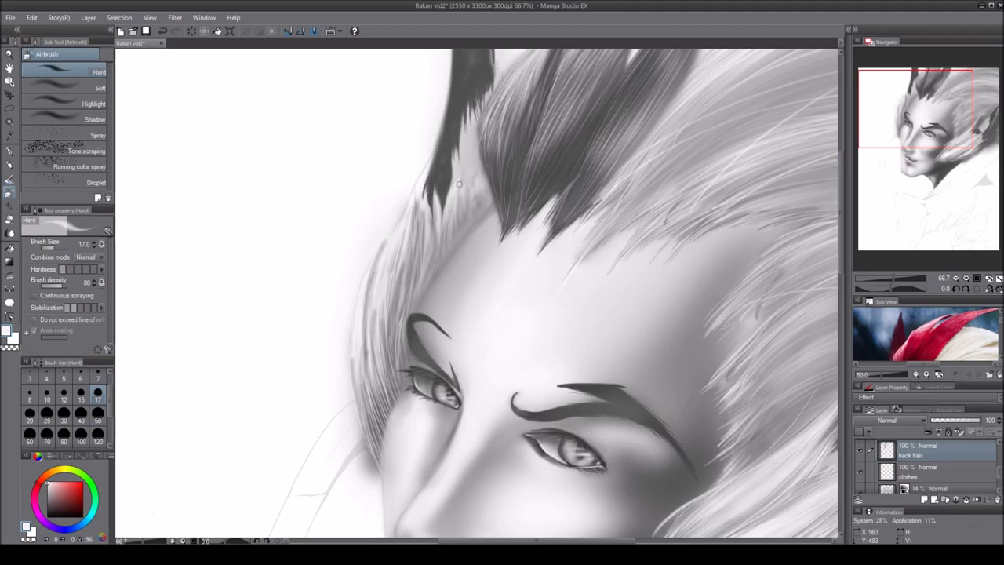
mouse_move(385, 243)
mouse_down()
mouse_move(484, 270)
mouse_move(374, 255)
mouse_up()
- Deepen the far-side hair's shading with the Soft airbrush at size 40 and clean it beside the forehead with the Soft eraser
key(period)
drag(352, 390, 443, 224)
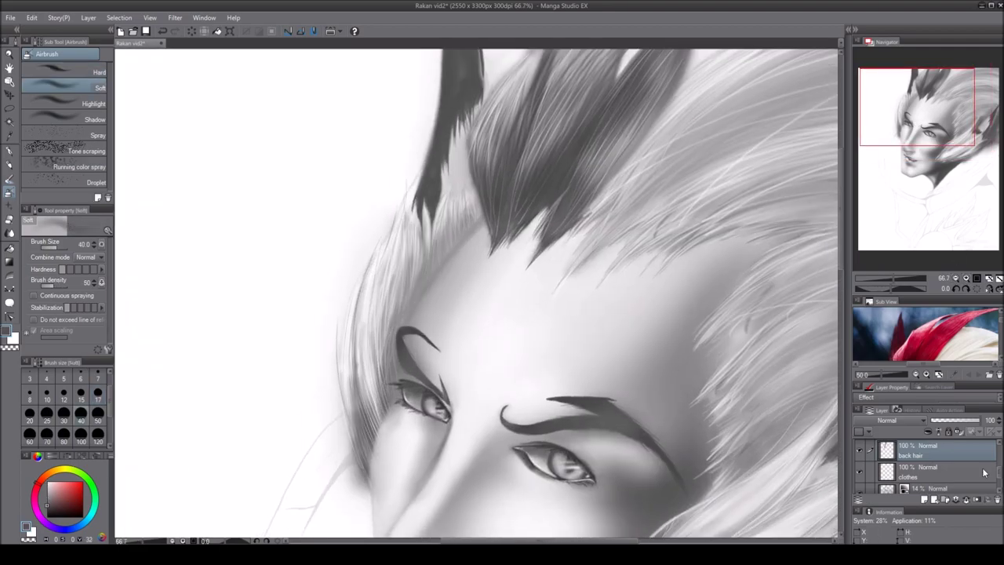
key(e)
drag(380, 396, 470, 218)
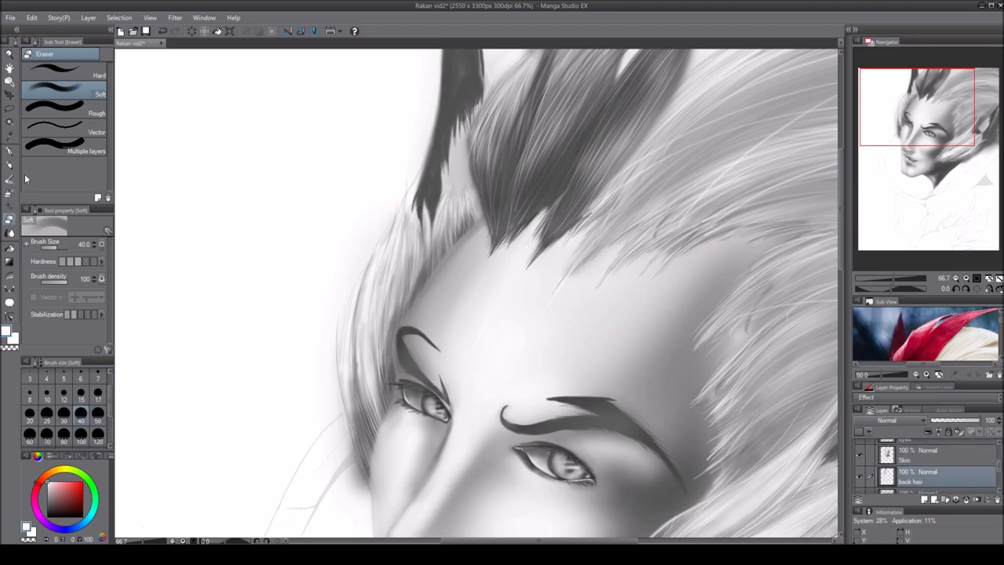
key(b)
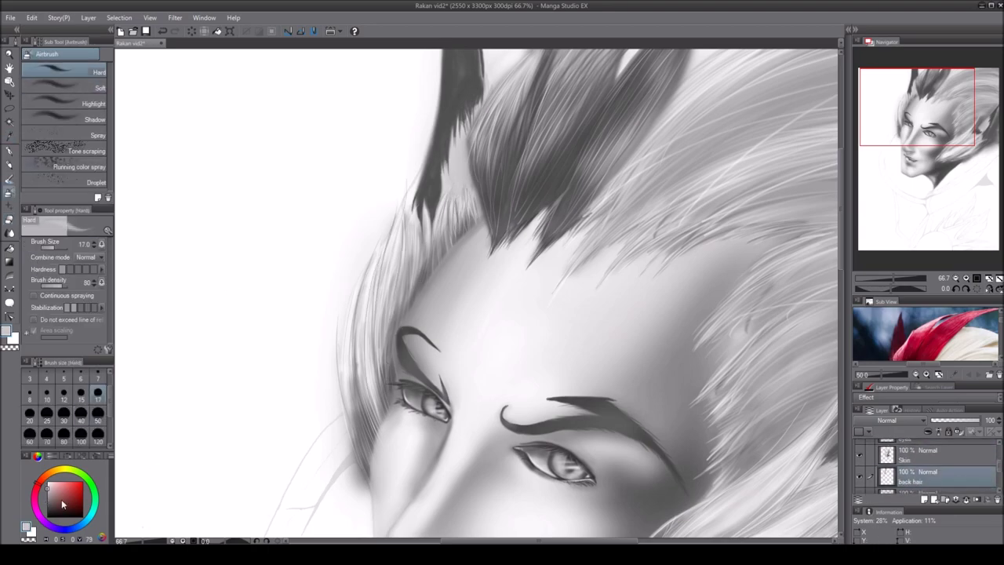
- Pick a dark grey and touch up the dark base of the long ear feather with the Hard airbrush at size 17
scroll(445, 172, down, 2)
key(e)
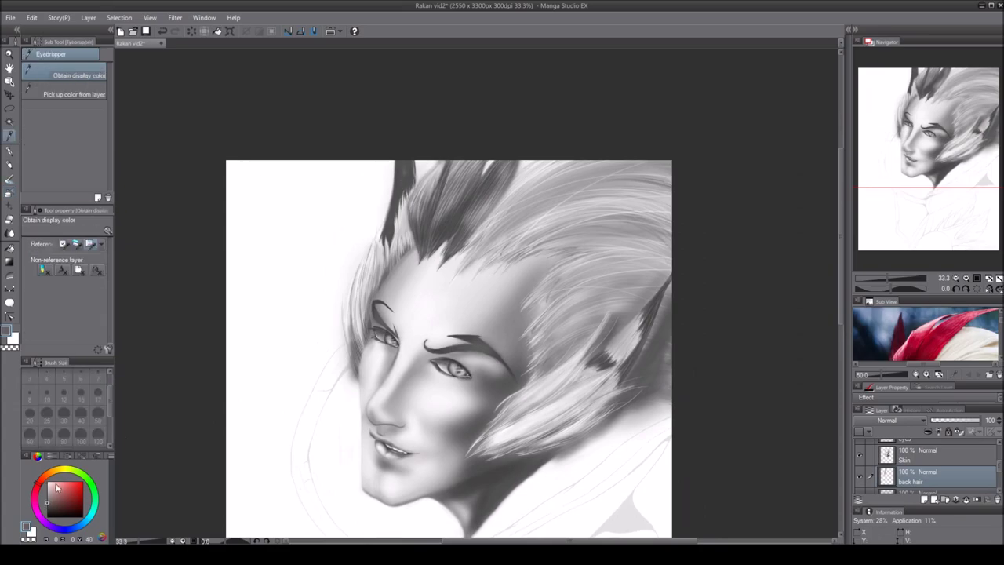
key(b)
key(period)
scroll(577, 447, up, 2)
drag(612, 252, 546, 255)
key(comma)
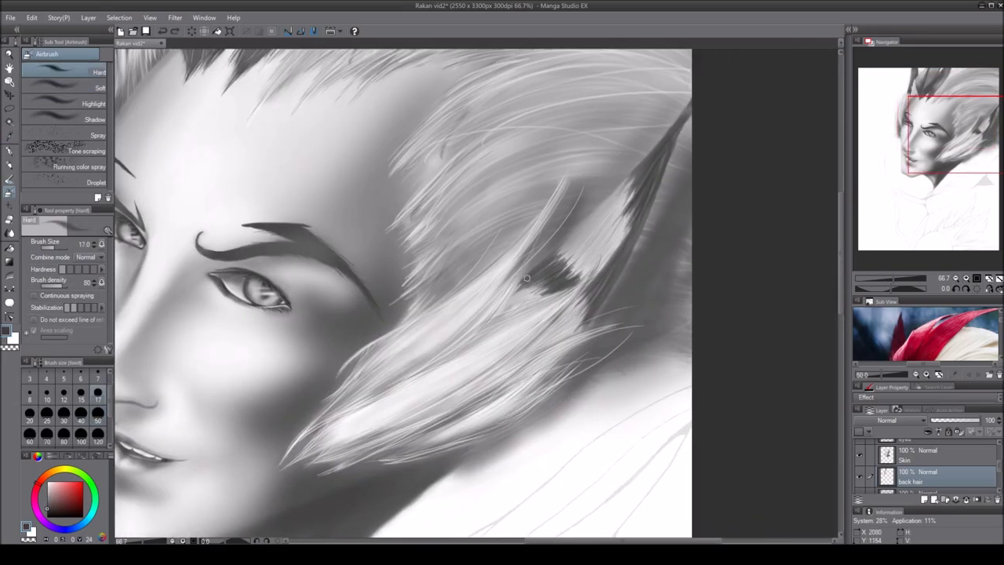
- Shade the dark feather above the far-side hair with lighter greys on the back hair layer
key(alt+bracketright)
drag(361, 78, 659, 302)
key(alt+bracketleft)
key(e)
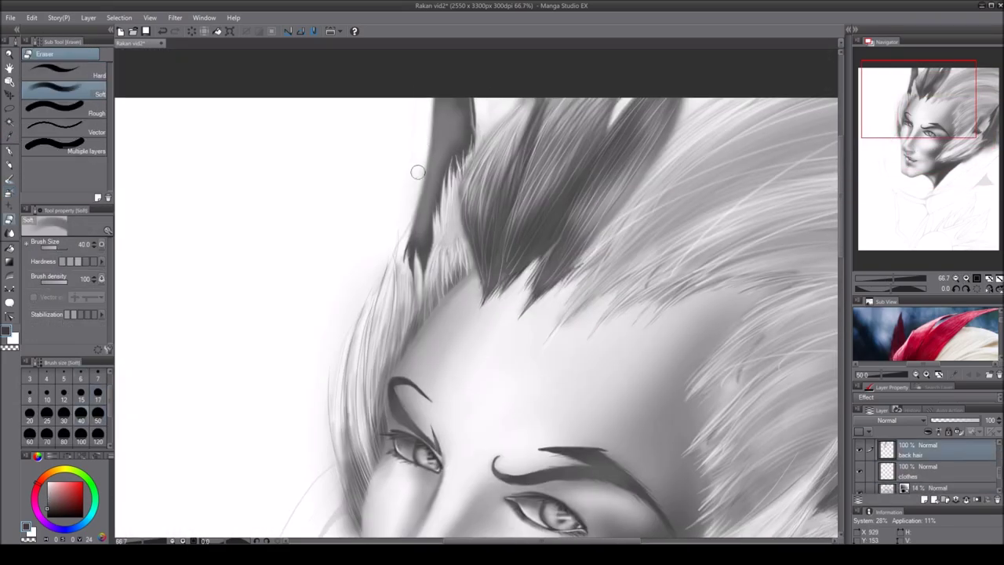
key(b)
drag(430, 117, 420, 231)
drag(463, 102, 440, 161)
scroll(468, 167, down, 2)
drag(387, 309, 420, 201)
key(e)
- Paint the inner collar beside the neck in soft grey on the clothes layer, undoing unwanted strokes
drag(951, 205, 950, 228)
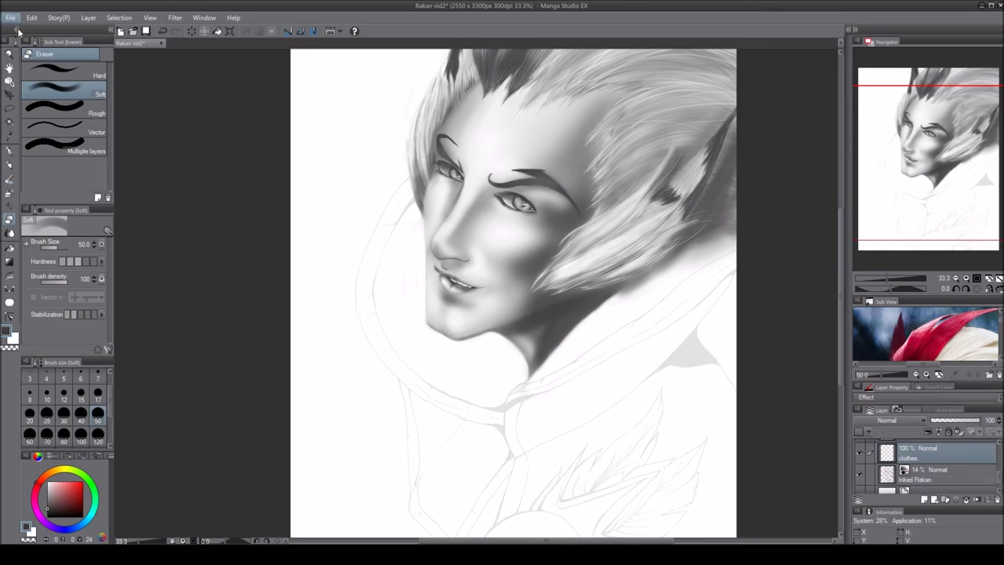
drag(537, 288, 550, 267)
key(ctrl+z)
click(81, 392)
drag(887, 278, 905, 278)
drag(659, 220, 649, 229)
key(e)
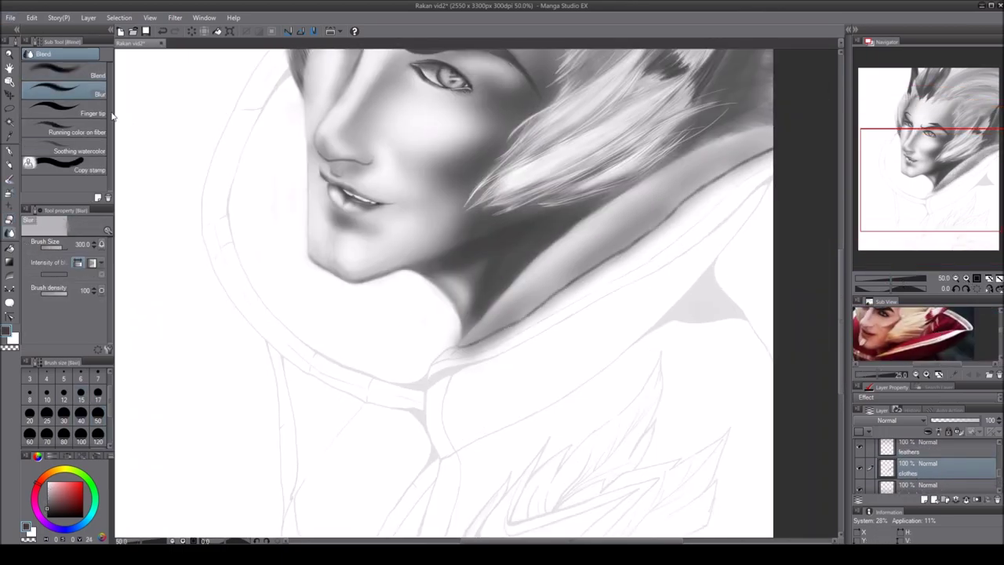
key(ctrl+z)
key(b)
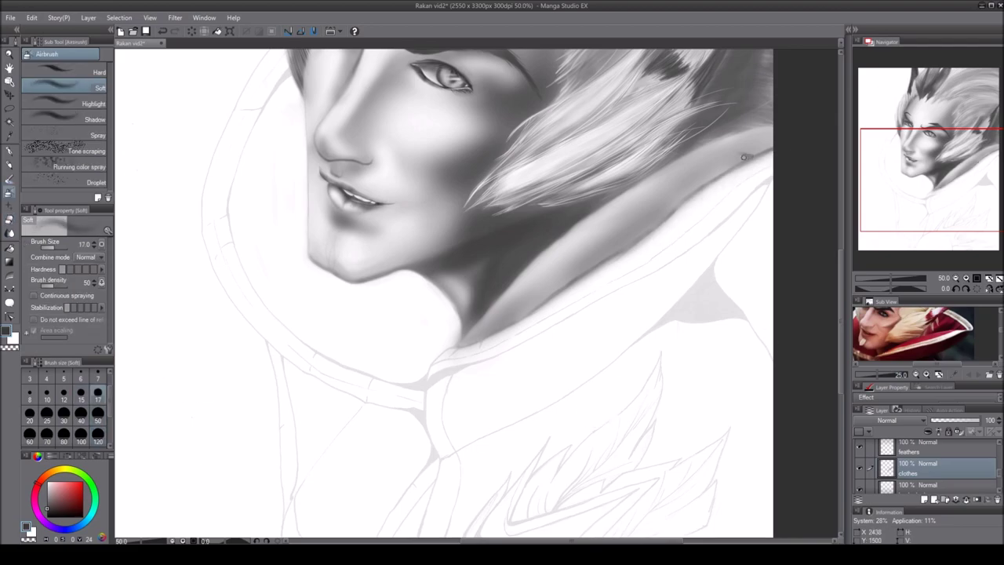
- Smooth the inner collar with the Blend tool at size 120, add dark creases, and soften them with Blur at size 120
key(e)
mouse_move(520, 307)
mouse_down()
mouse_move(729, 165)
mouse_move(765, 157)
mouse_up()
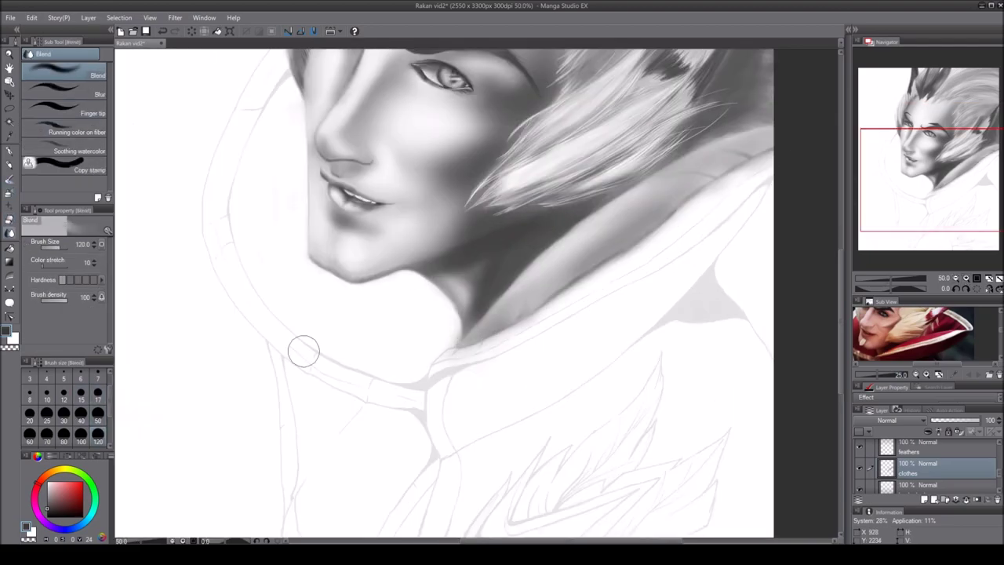
key(b)
key(j)
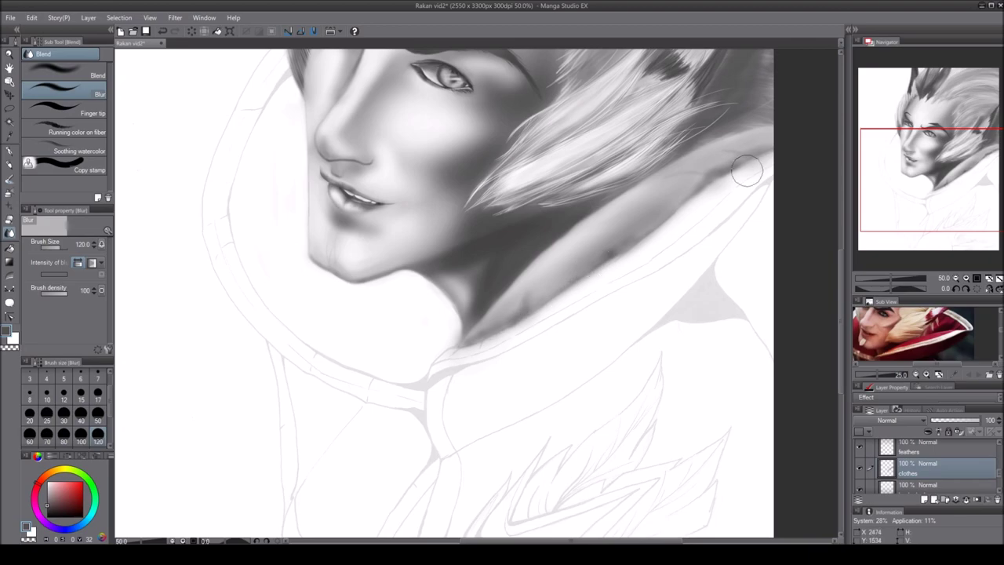
- Fill the outer collar below its light trim with dark grey using the Soft airbrush at size 120
scroll(898, 216, down, 1)
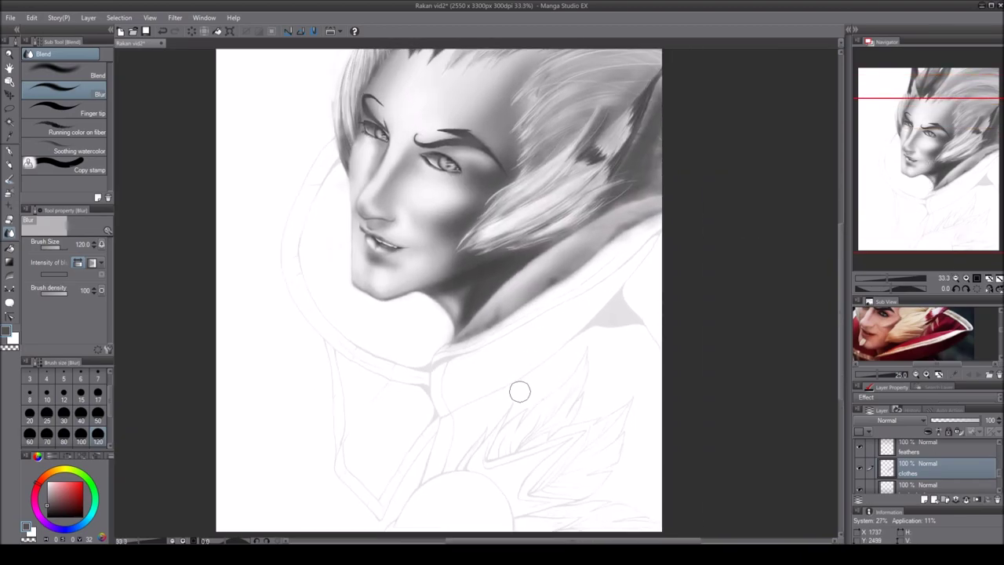
key(b)
mouse_move(443, 357)
mouse_down()
mouse_move(650, 247)
mouse_move(524, 329)
mouse_move(456, 413)
mouse_move(534, 324)
mouse_up()
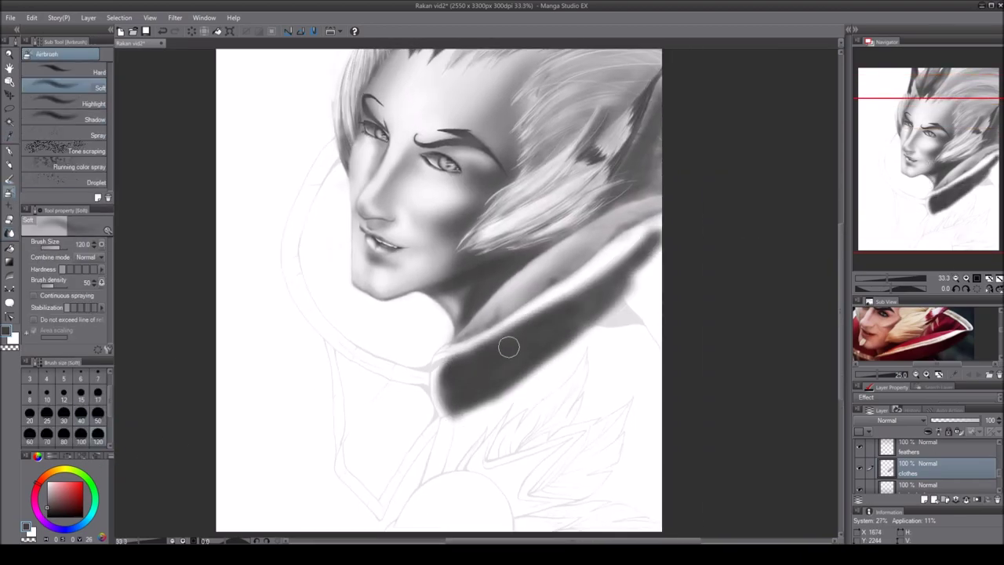
- Trim the dark outer collar's upper edge and front end to the line art with the Soft eraser at size 40
key(e)
scroll(929, 202, up, 1)
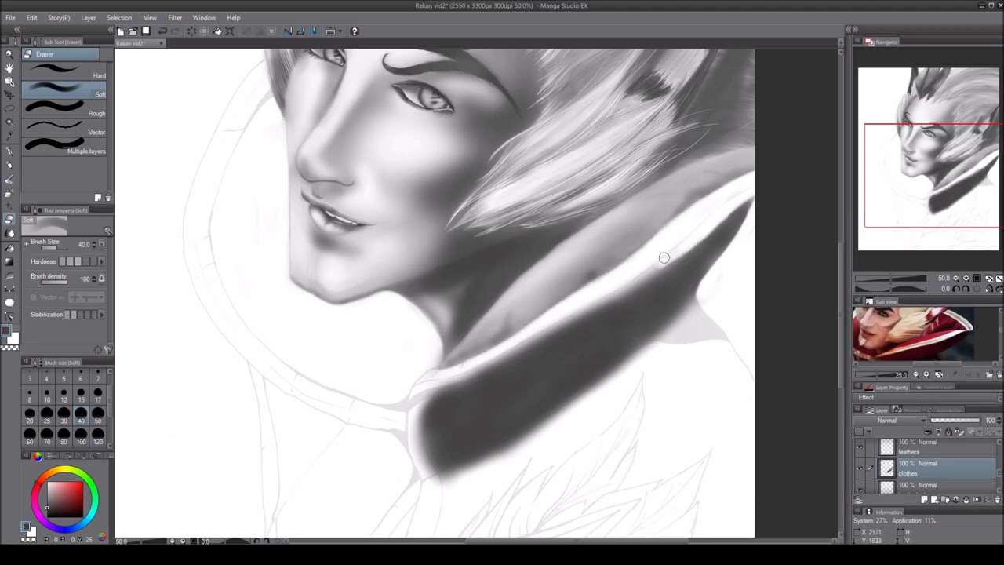
mouse_move(673, 255)
mouse_down()
mouse_move(512, 348)
mouse_move(433, 483)
mouse_up()
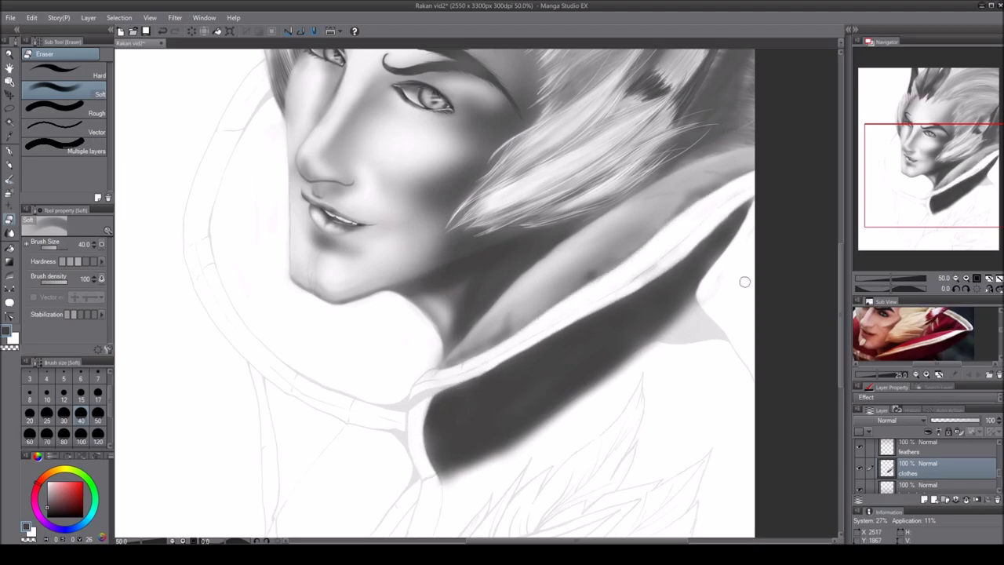
- Darken the outer collar's edges to near black and lighten its middle with the Soft airbrush
key(b)
mouse_move(697, 284)
mouse_down()
mouse_move(437, 442)
mouse_move(632, 332)
mouse_move(509, 480)
mouse_up()
key(j)
key(b)
drag(510, 384, 564, 345)
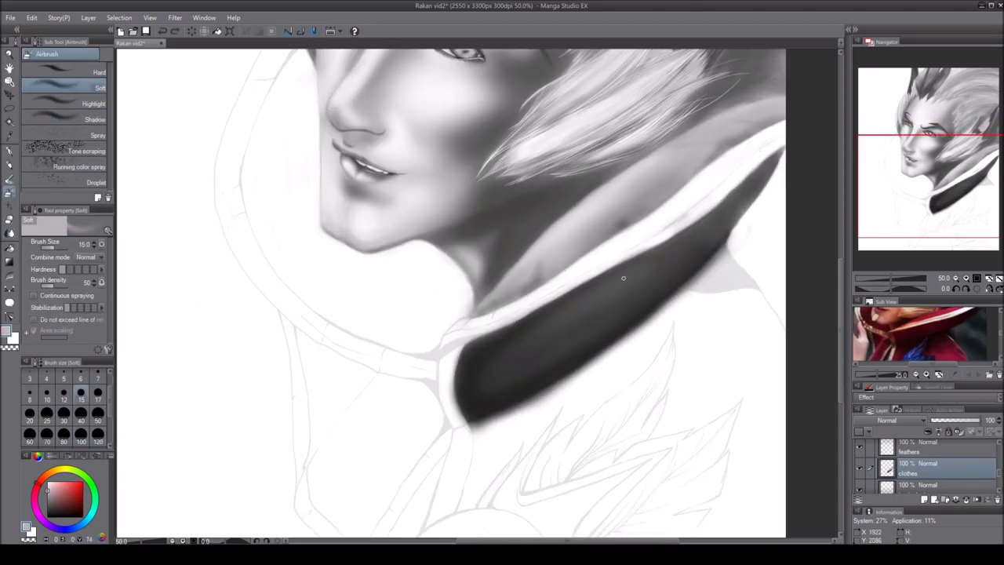
- Shade the collar's white trim with the Soft airbrush and paint its front end in streaked grey, softened with Blur at size 30
mouse_move(457, 337)
mouse_down()
mouse_move(659, 235)
mouse_move(616, 274)
mouse_move(735, 174)
mouse_up()
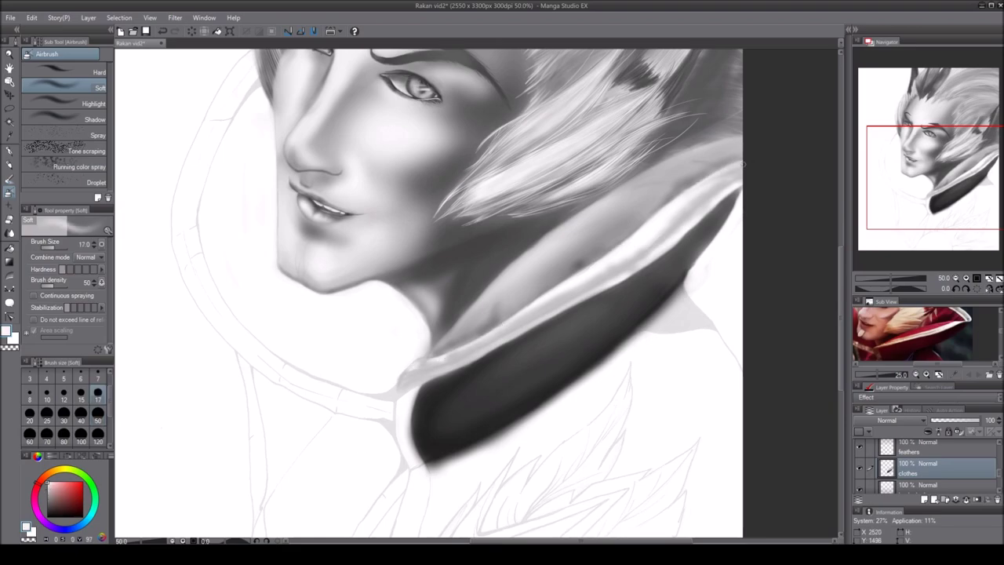
drag(595, 283, 660, 173)
drag(481, 295, 474, 353)
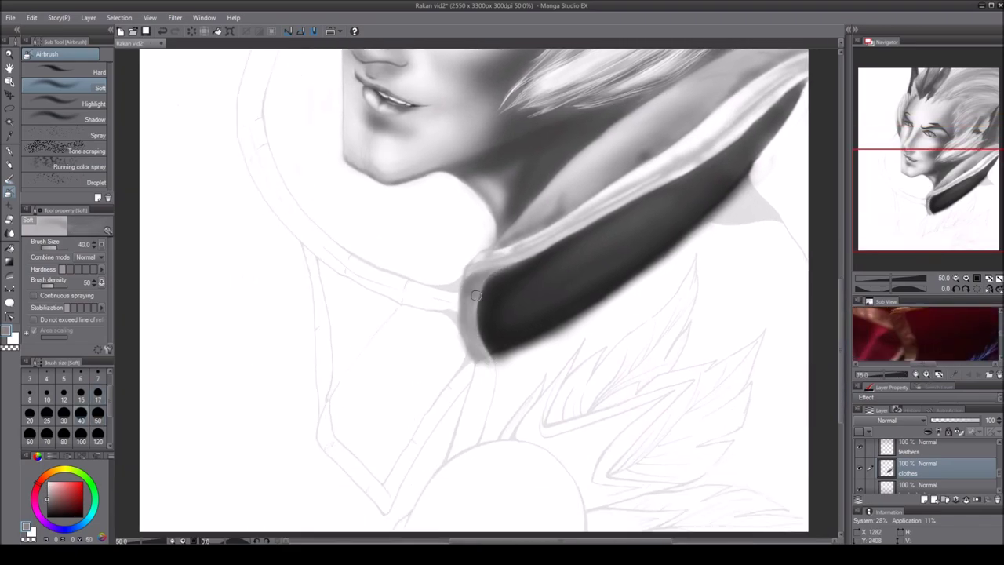
click(70, 73)
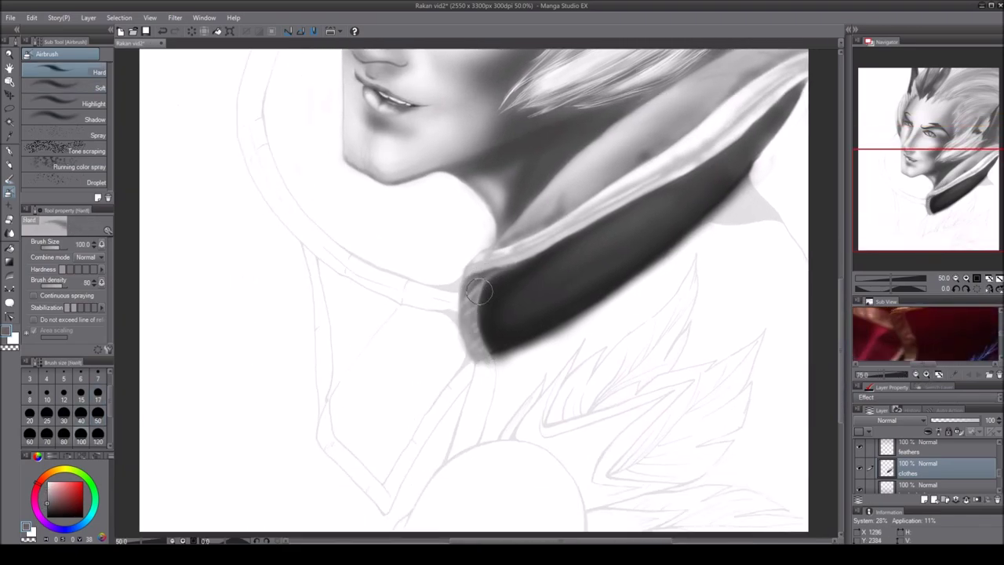
key(j)
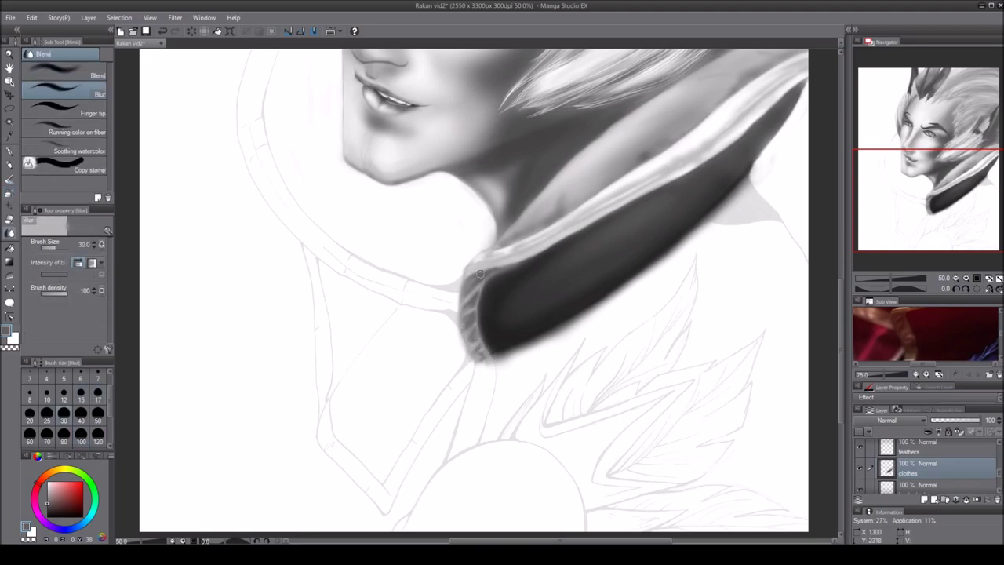
- Paint the rounded skull ornament's grey base on the skull layer with the Soft airbrush, shading its sides darker
click(928, 236)
drag(928, 235, 928, 251)
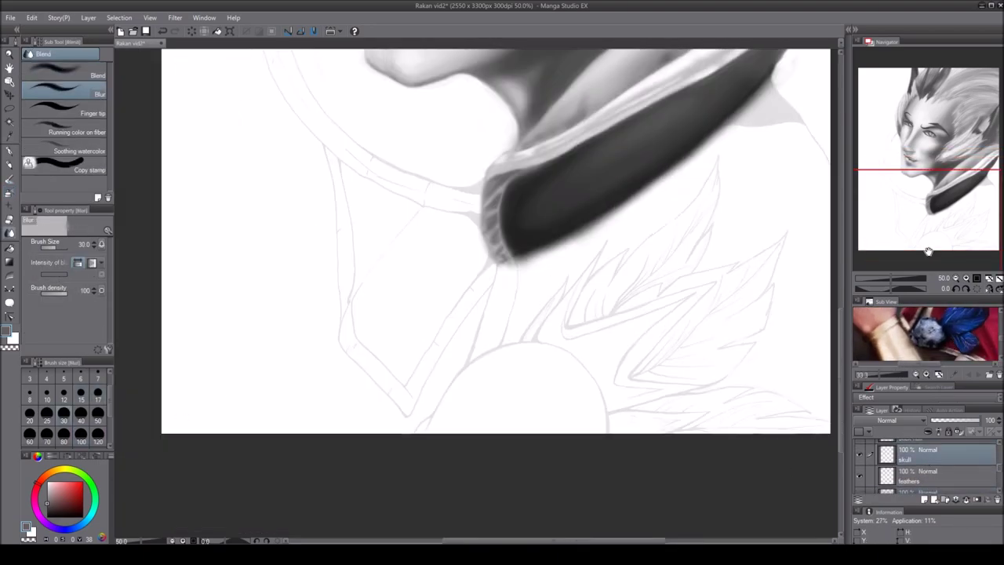
key(b)
drag(487, 385, 565, 393)
mouse_move(534, 353)
mouse_down()
mouse_move(450, 400)
mouse_move(471, 408)
mouse_up()
key(bracketleft)
key(bracketleft)
key(bracketleft)
key(bracketleft)
key(bracketleft)
key(bracketleft)
key(bracketleft)
key(bracketleft)
key(bracketleft)
key(bracketleft)
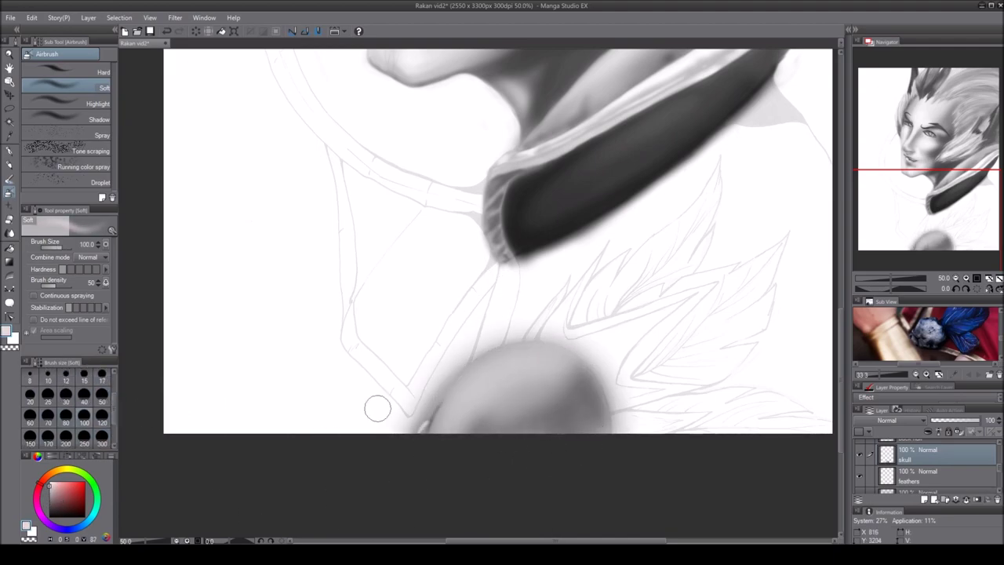
- Shade dark crater shapes onto the skull ornament with the Soft airbrush and soften them using Blend at size 100
scroll(628, 264, up, 1)
mouse_move(628, 265)
mouse_down()
mouse_move(415, 275)
mouse_move(564, 265)
mouse_move(590, 325)
mouse_up()
drag(461, 289, 514, 269)
key(j)
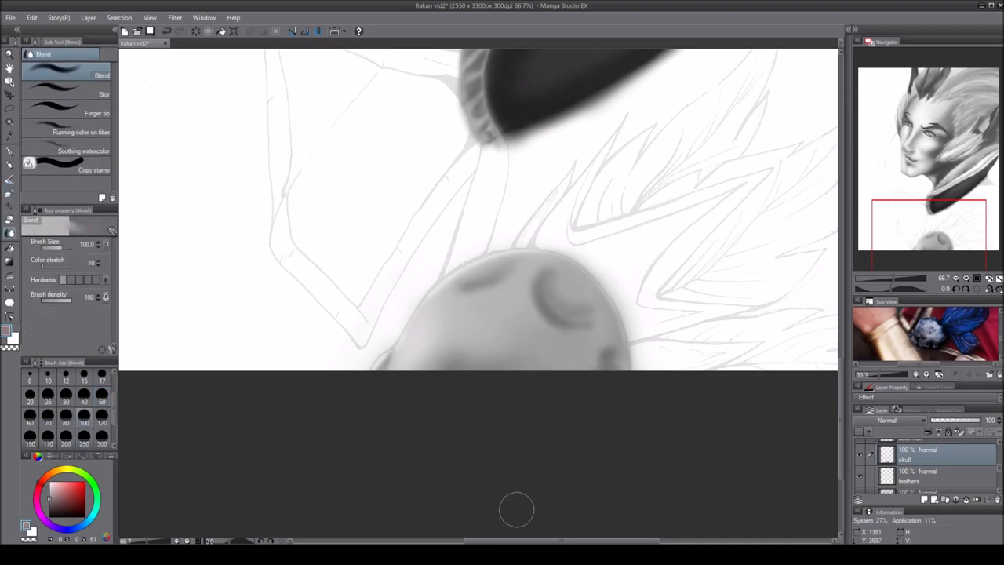
- Dot dark speckles over the skull ornament with the Hard airbrush and deepen its pits with the Soft airbrush at size 120
key(b)
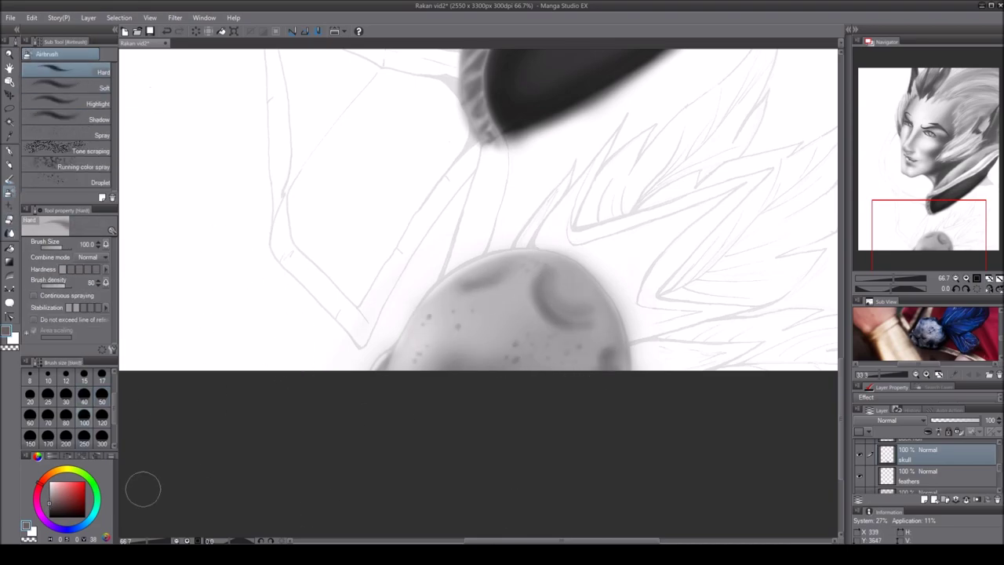
drag(562, 353, 518, 336)
key(period)
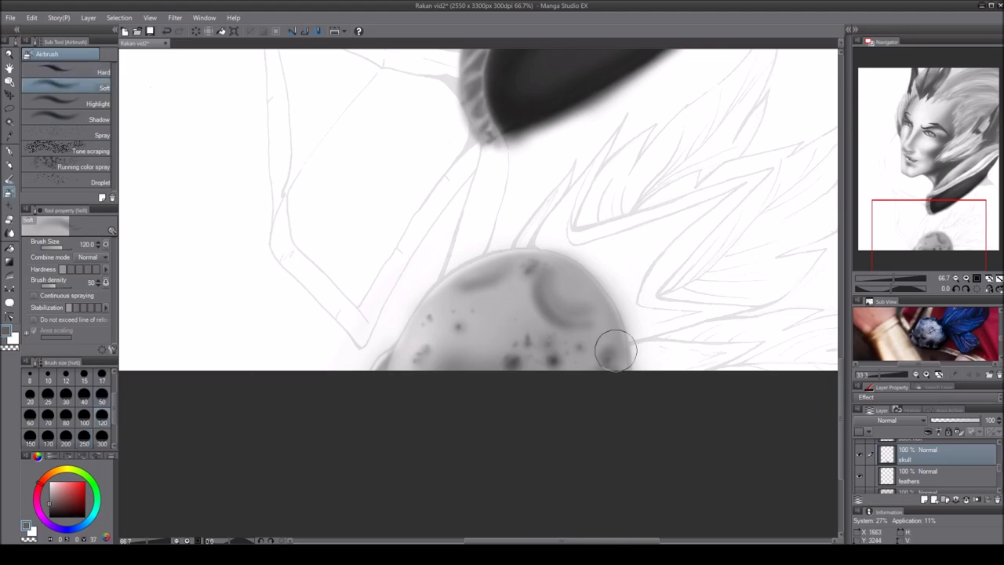
- Dab small white highlights onto the skull ornament's surface with the Soft airbrush at size 40
key(ctrl+minus)
key(ctrl+minus)
key(ctrl+minus)
key(bracketright)
drag(474, 443, 362, 476)
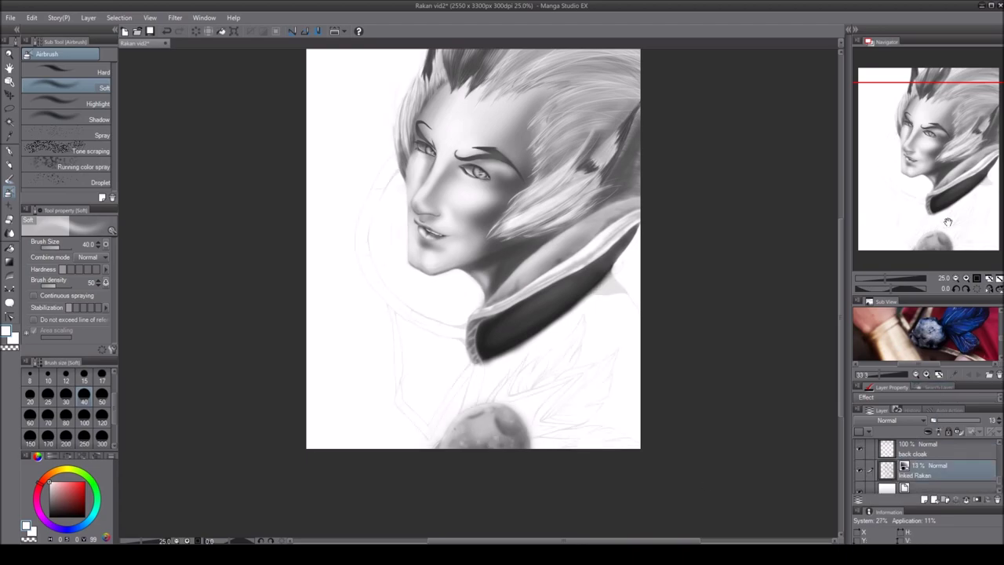
- Darken the skull ornament's rim and crater edges in mid-grey with the Hard airbrush at size 120
key(ctrl+plus)
key(ctrl+plus)
key(ctrl+plus)
key(comma)
scroll(999, 446, down, 1)
scroll(999, 445, up, 1)
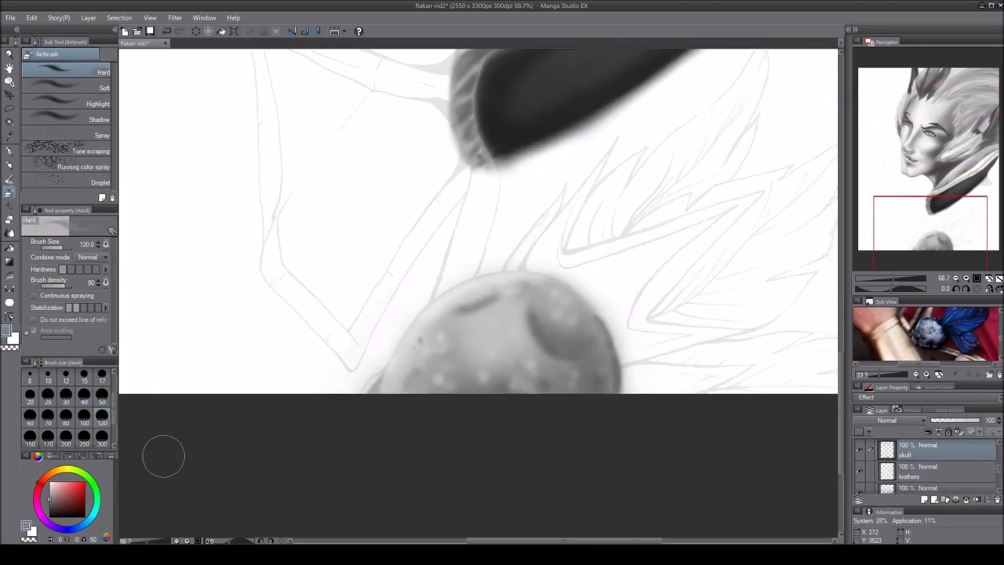
- Lasso the lips on the Skin layer, scale them to 109%, and mesh-warp the mouth corner farther out and up
key(minus)
key(minus)
key(asciicircum)
key(asciicircum)
key(ctrl+plus)
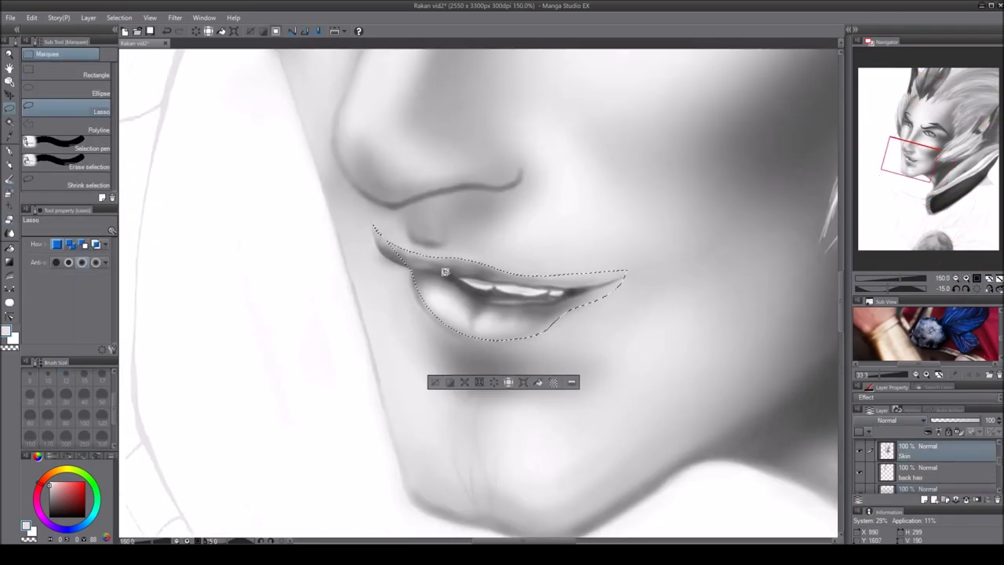
key(ctrl+t)
key(ctrl+minus)
key(ctrl+minus)
key(ctrl+minus)
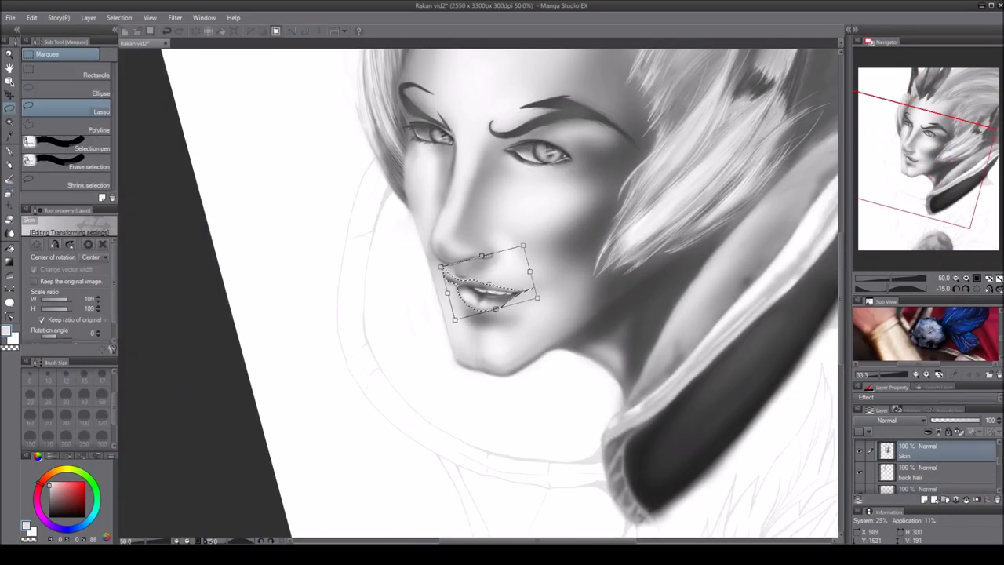
drag(530, 271, 549, 260)
click(962, 277)
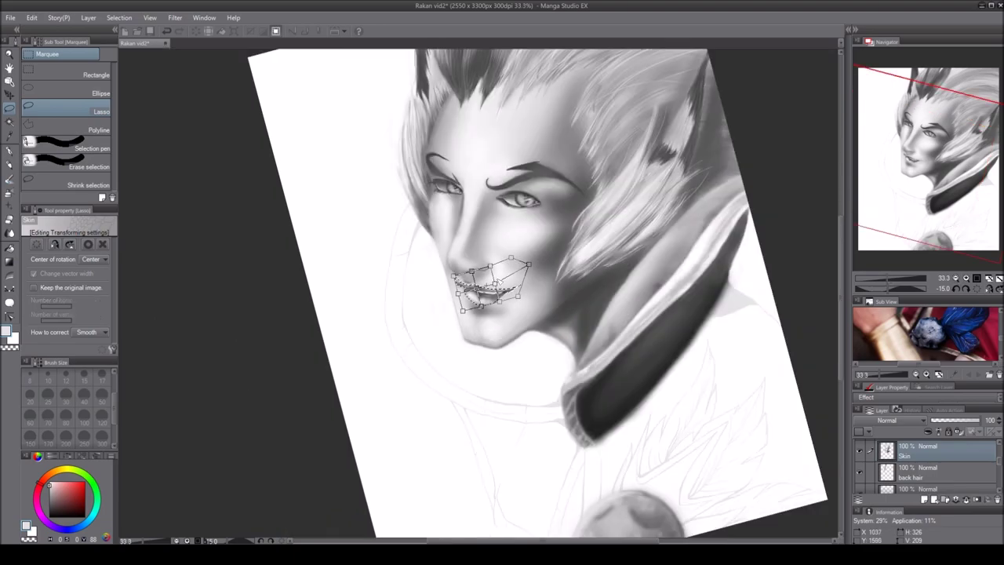
key(Return)
- Cover the pale seams around the transformed lips with Blend and the Soft airbrush at size 15
scroll(502, 314, up, 5)
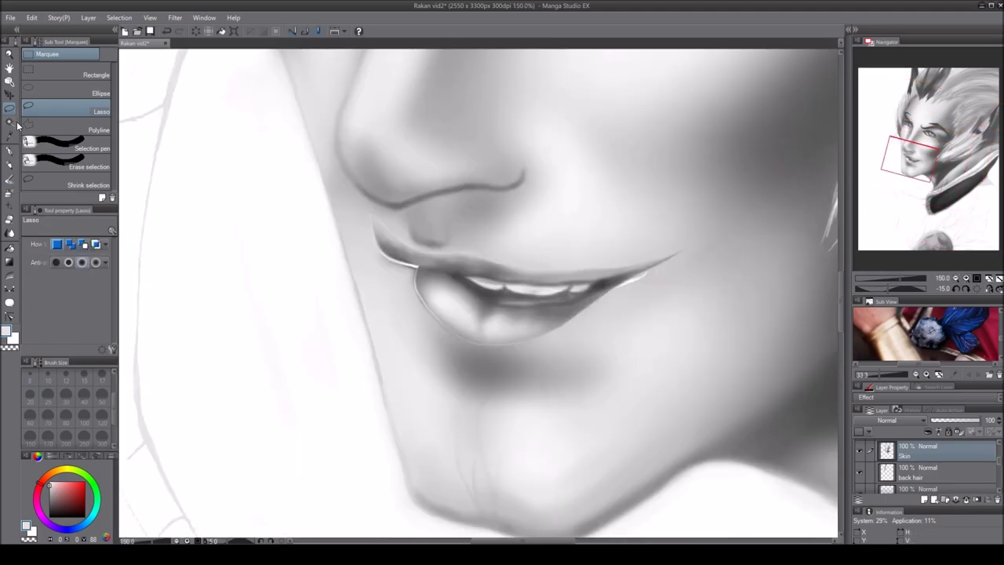
key(j)
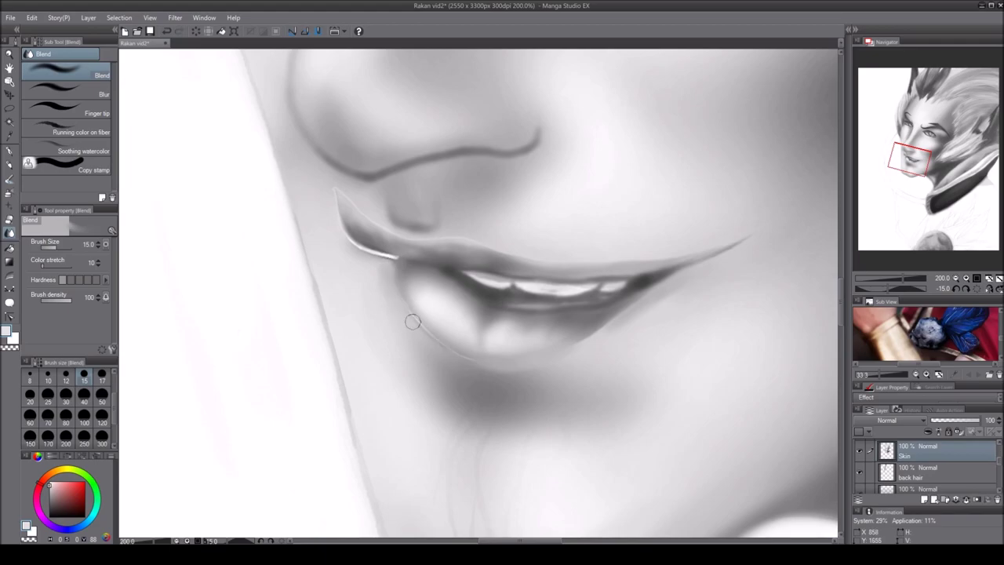
key(b)
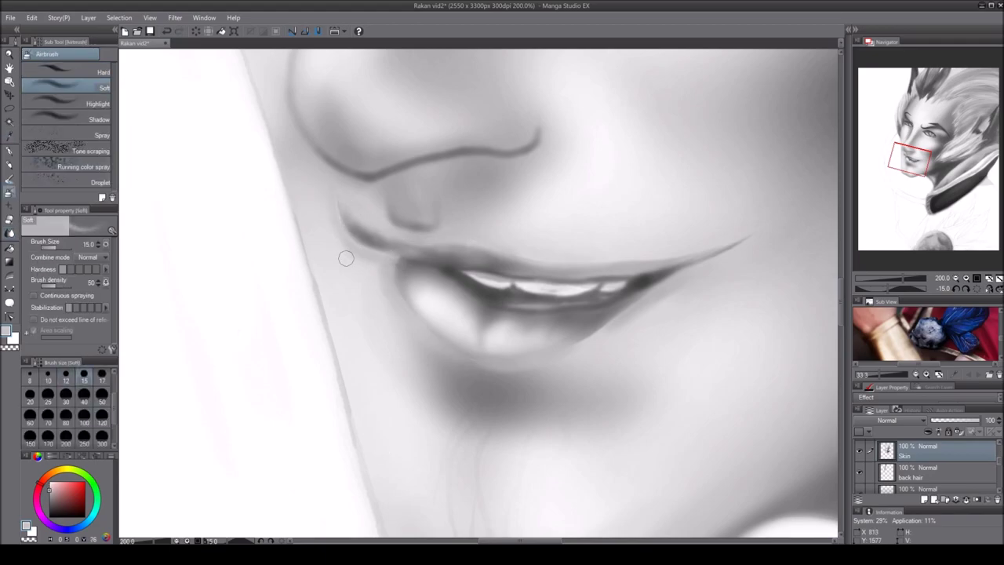
key(j)
scroll(494, 325, down, 4)
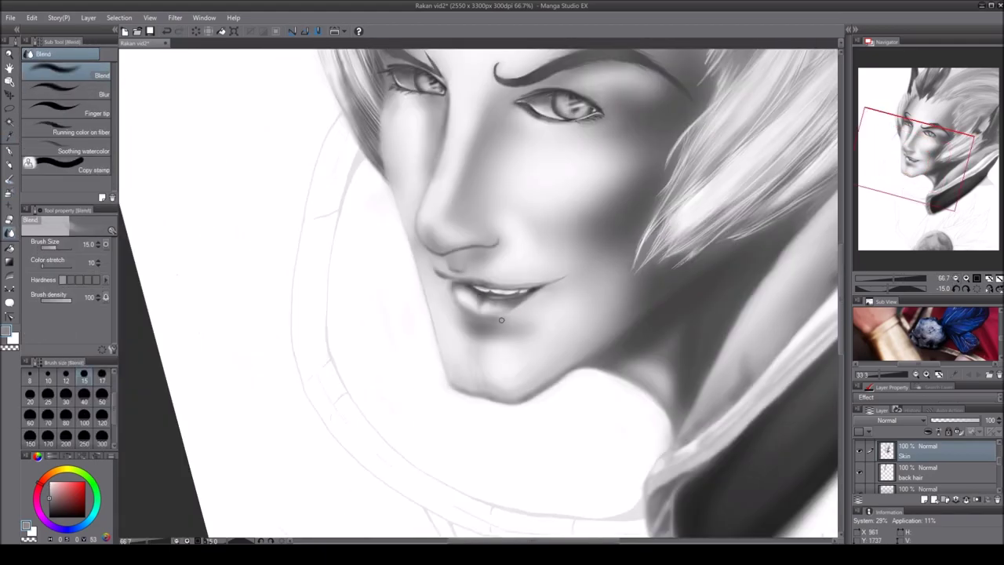
- Refine the upper lip's front and the lower lip's edge with the Soft airbrush and Blend at size 15
scroll(471, 291, up, 4)
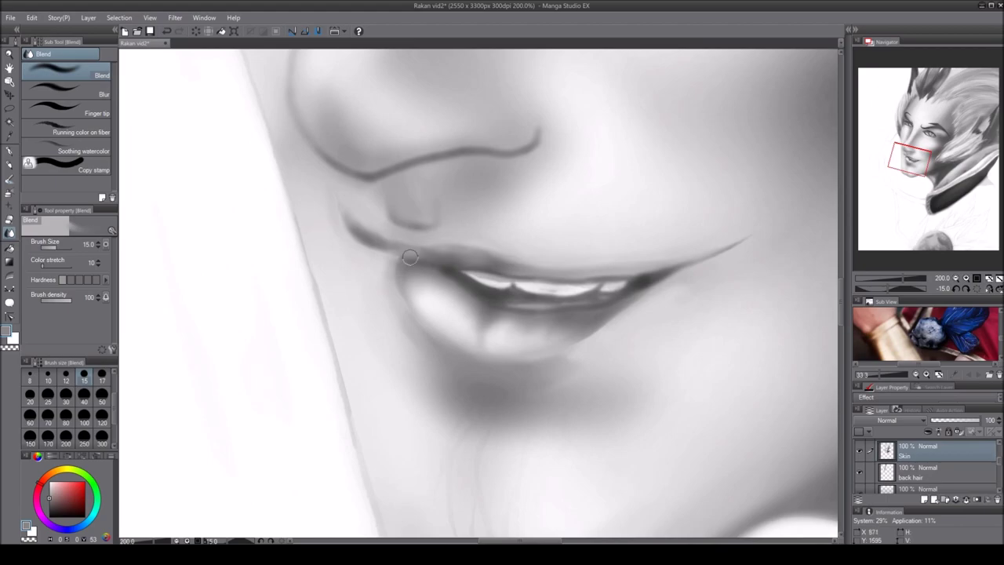
scroll(409, 257, down, 4)
scroll(410, 257, up, 4)
key(b)
drag(394, 263, 440, 350)
scroll(466, 320, down, 1)
key(j)
drag(421, 272, 440, 326)
scroll(440, 326, down, 4)
- Touch up the skin at the front of the neck with the Soft airbrush and Blend at size 40
mouse_move(918, 177)
mouse_down()
mouse_move(934, 220)
mouse_move(933, 197)
mouse_up()
key(b)
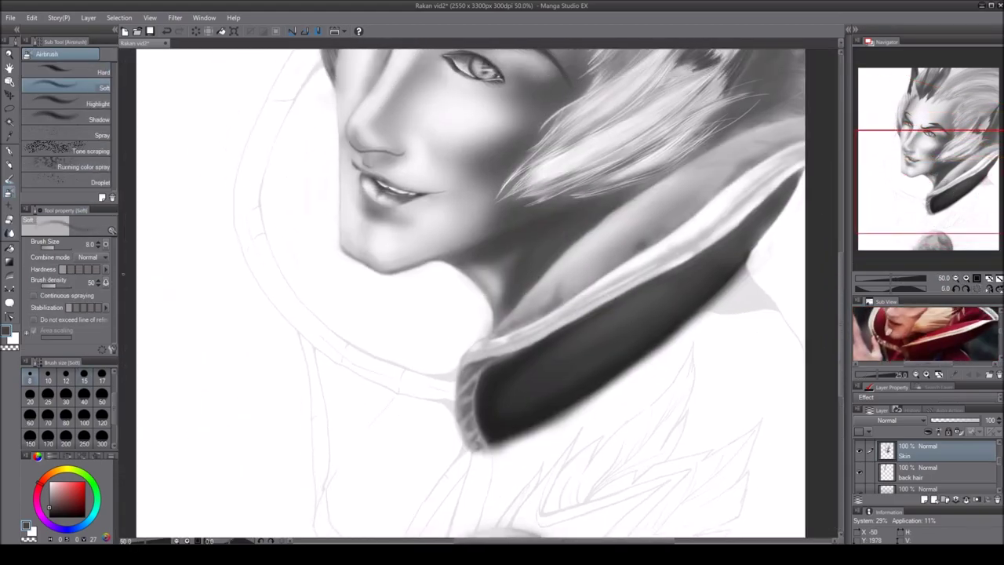
key(j)
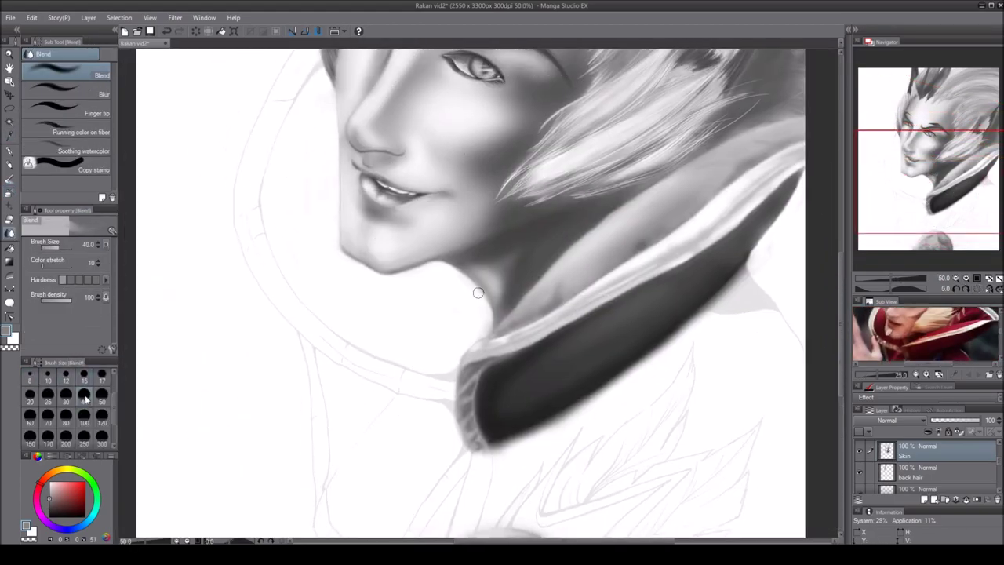
click(956, 279)
drag(431, 315, 420, 197)
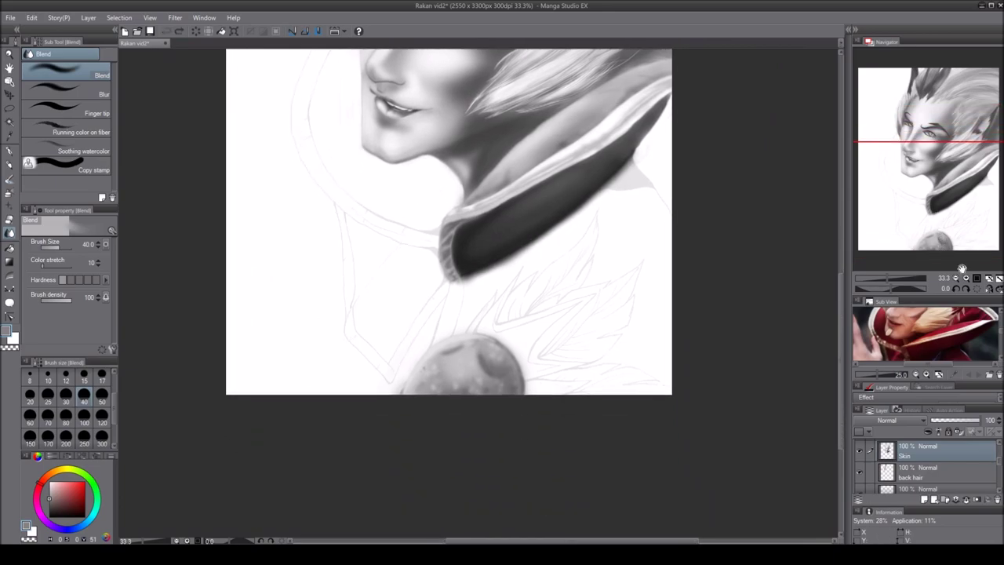
- Paint a light grey base for the spiked feathers behind the skull ornament on the feathers layer with the Soft airbrush
scroll(562, 312, up, 2)
key(b)
click(66, 88)
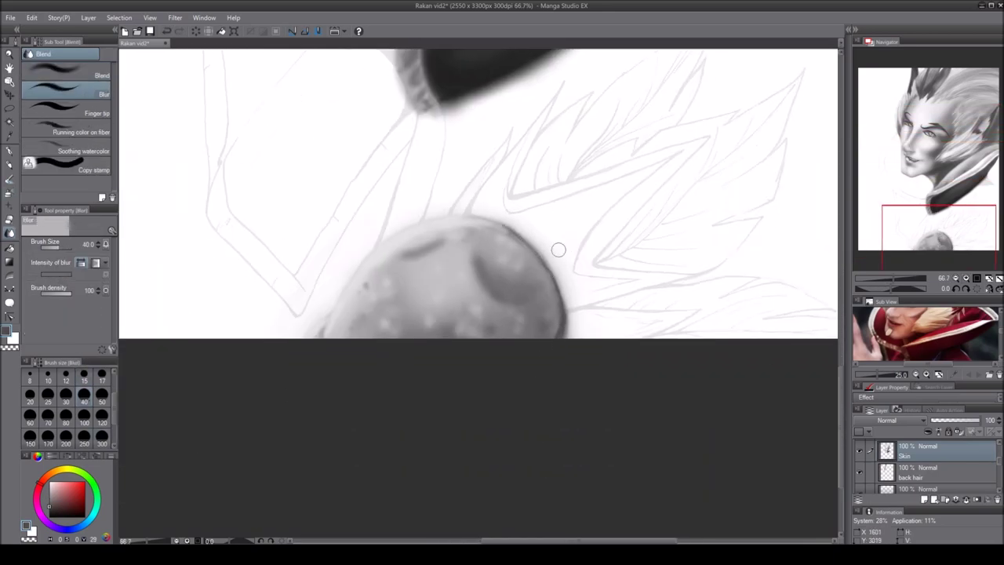
drag(471, 236, 365, 326)
drag(424, 291, 570, 337)
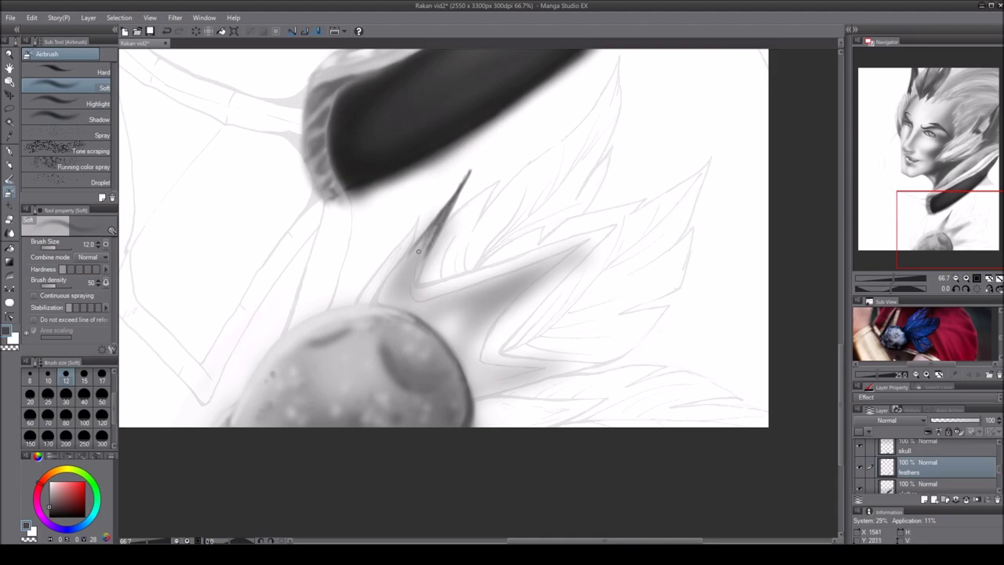
- Line the edges of the upper and middle feather spikes in dark grey with the Soft airbrush at size 15
key(bracketright)
mouse_move(416, 291)
mouse_down()
mouse_move(549, 235)
mouse_move(616, 228)
mouse_move(499, 353)
mouse_up()
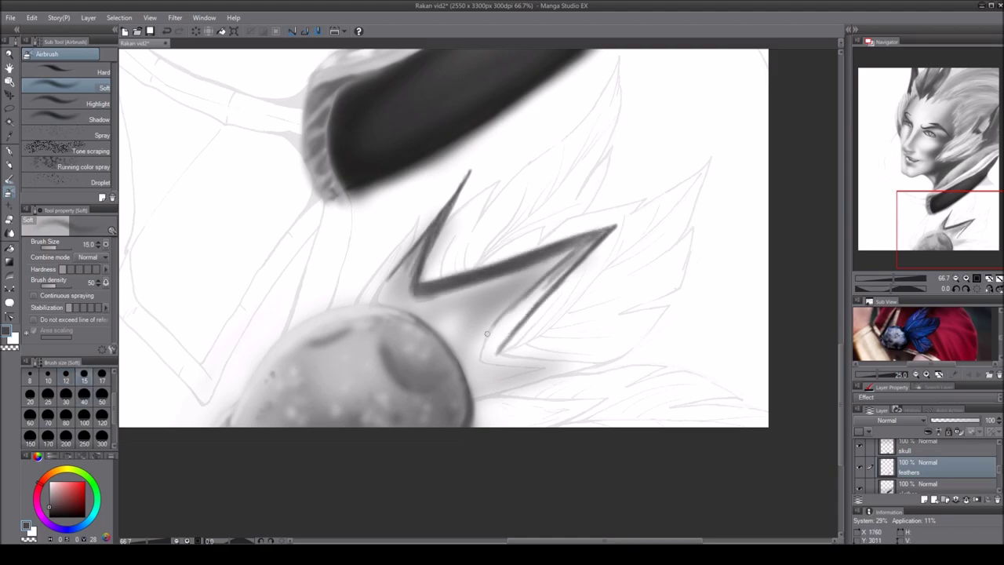
drag(586, 250, 494, 353)
- Thicken the spikes' dark edges and extend them along the lowest spike with the Soft airbrush
key(bracketright)
key(minus)
drag(600, 279, 549, 369)
drag(410, 369, 405, 310)
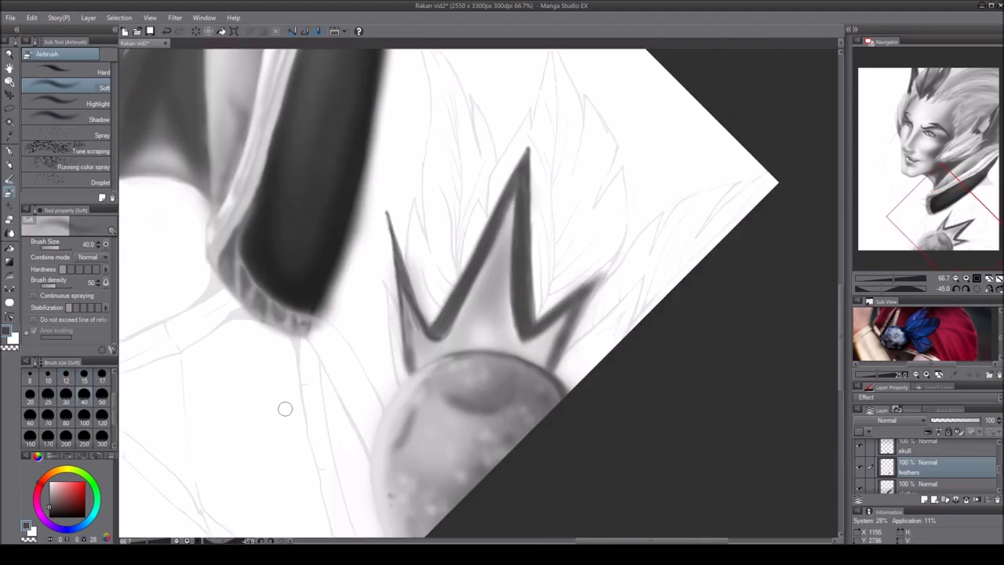
drag(567, 342, 537, 298)
- Clean the spikes' outer contours with the Soft eraser at size 40 and the Hard eraser at size 17
key(e)
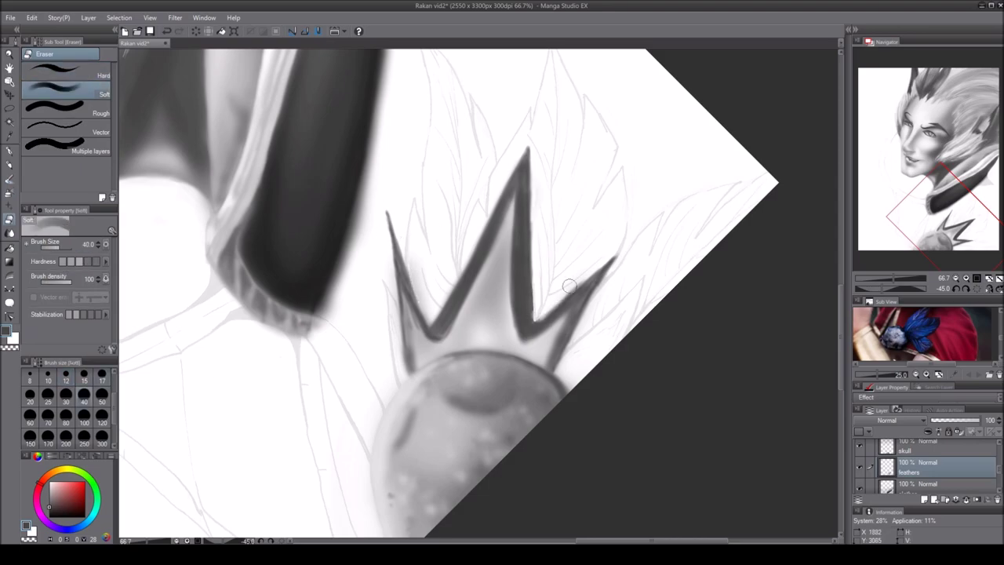
drag(412, 260, 429, 321)
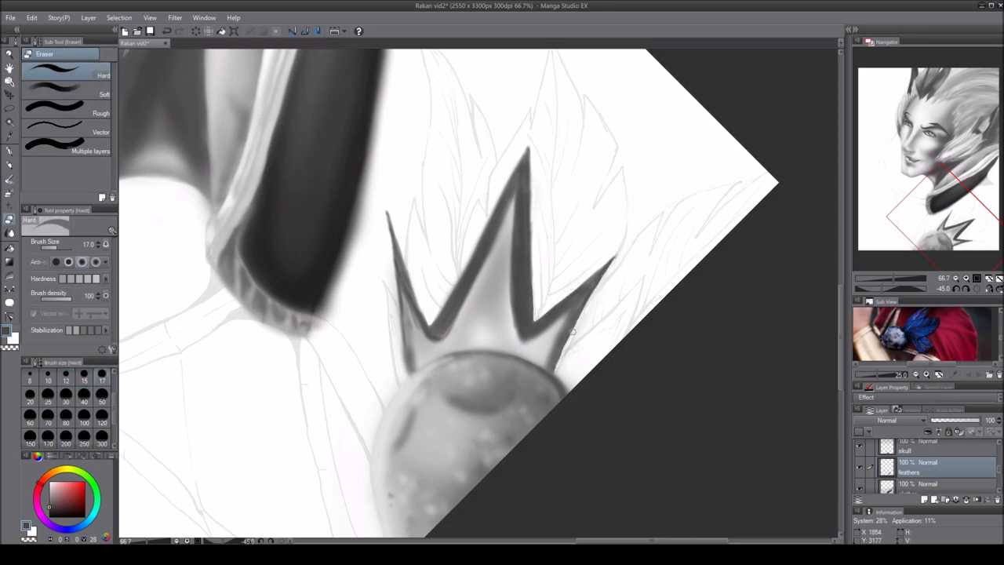
drag(412, 259, 404, 314)
- Soften the shading inside the feather spikes with the Soft airbrush at size 50 and undo unwanted strokes
key(b)
mouse_move(404, 353)
mouse_down()
mouse_move(511, 291)
mouse_move(423, 349)
mouse_up()
key(ctrl+z)
key(ctrl+z)
key(ctrl+z)
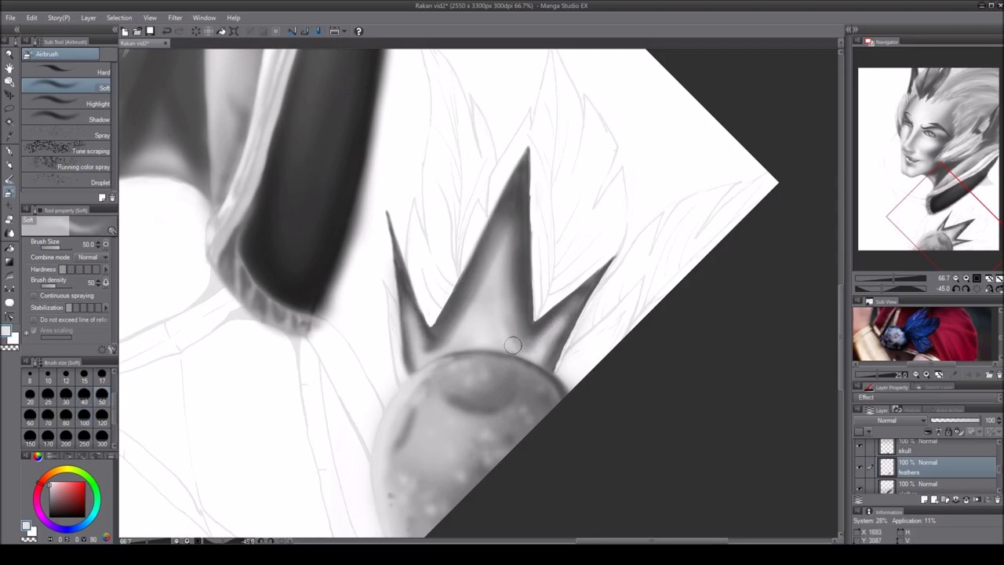
- Draw fine dark and light strands along the feather spikes with the Hard airbrush at size 40
click(78, 72)
click(966, 289)
key(minus)
key(minus)
key(at)
drag(525, 275, 470, 346)
key(minus)
key(minus)
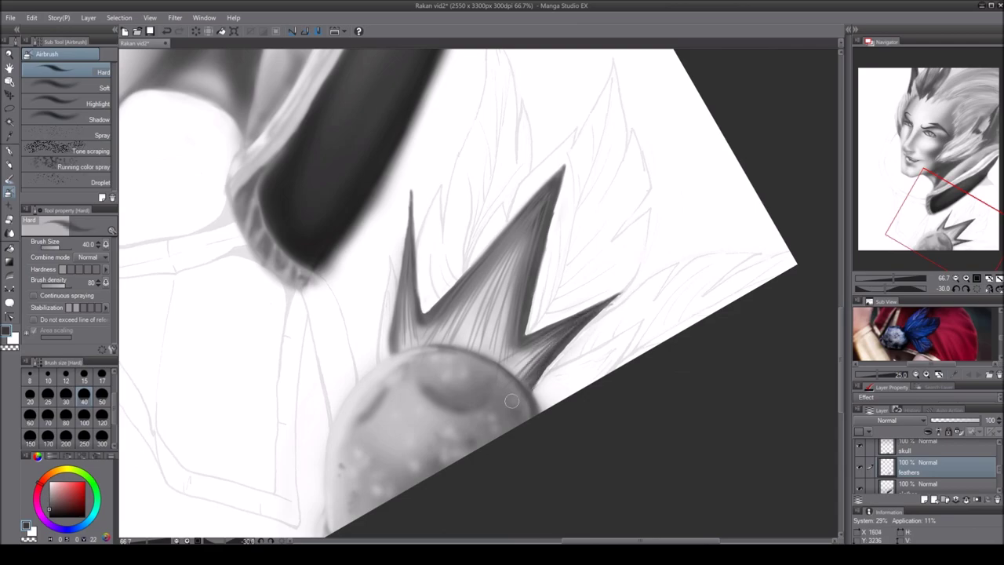
- Trim the spikes' edges with the Hard eraser at size 17 and darken the skull's adjoining side with the Soft airbrush
key(asciicircum)
key(asciicircum)
key(asciicircum)
key(e)
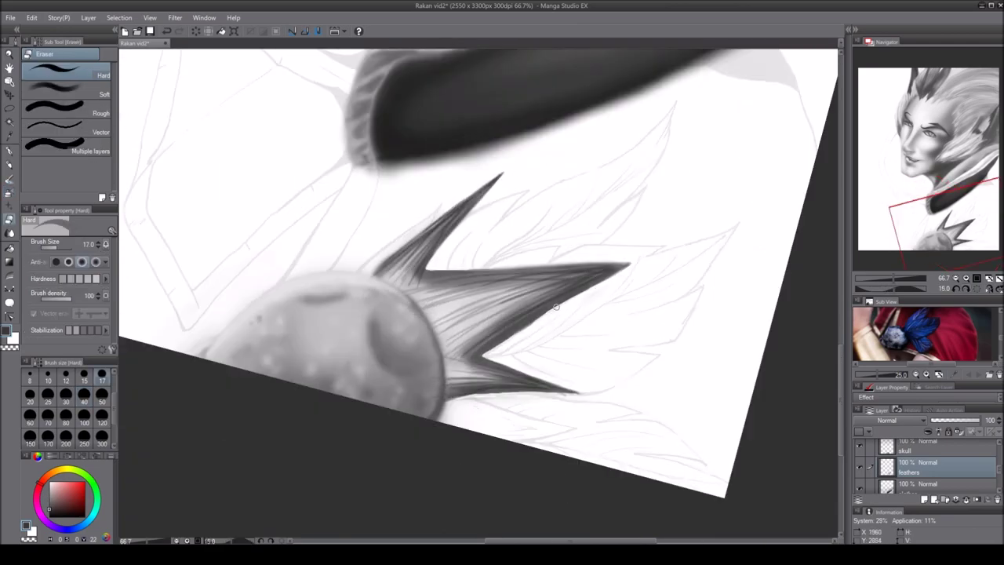
click(977, 290)
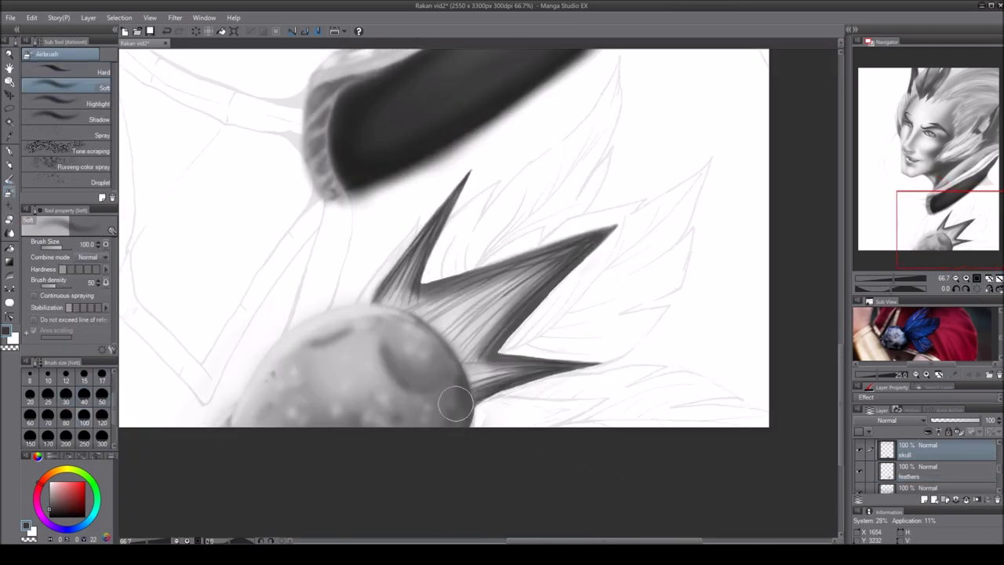
- Blur the spikes' strand texture on the feathers layer using Blur at size 120
key(alt+bracketleft)
key(m)
mouse_move(471, 153)
mouse_down()
mouse_move(565, 401)
mouse_move(502, 146)
mouse_up()
key(j)
click(96, 93)
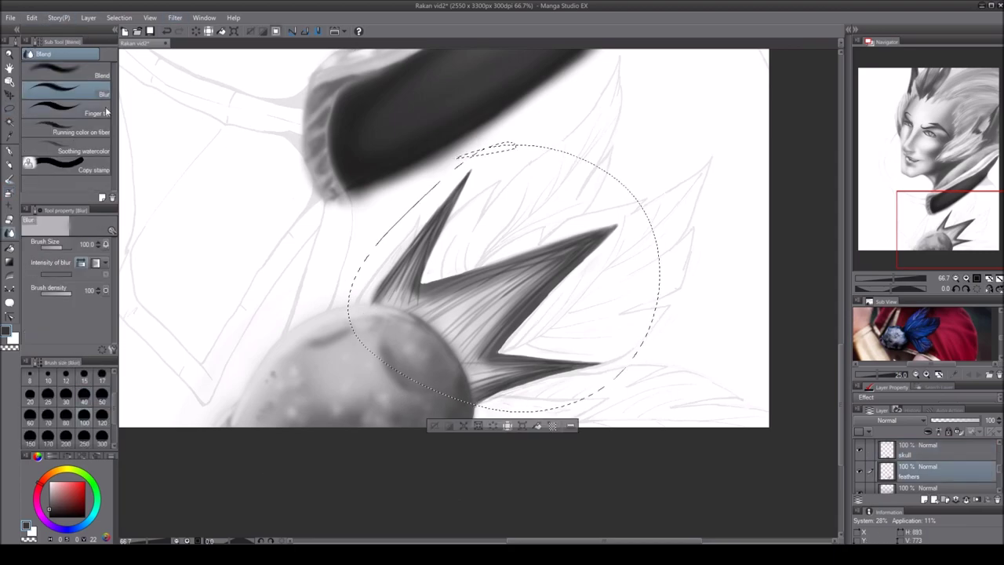
scroll(510, 283, down, 3)
click(469, 351)
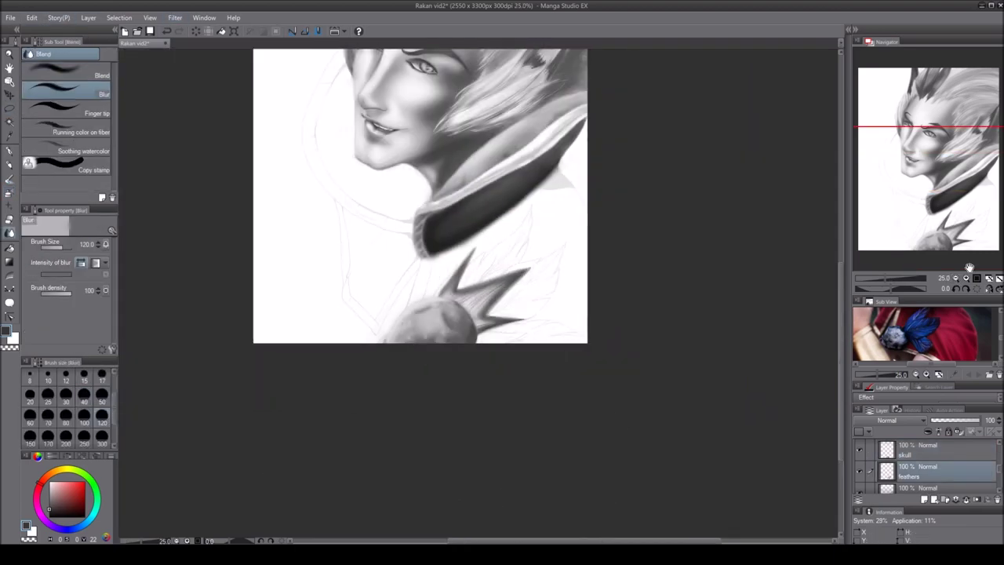
- Add a new layer named feathers 2 beneath the feathers layer
scroll(475, 345, up, 2)
scroll(1000, 446, down, 1)
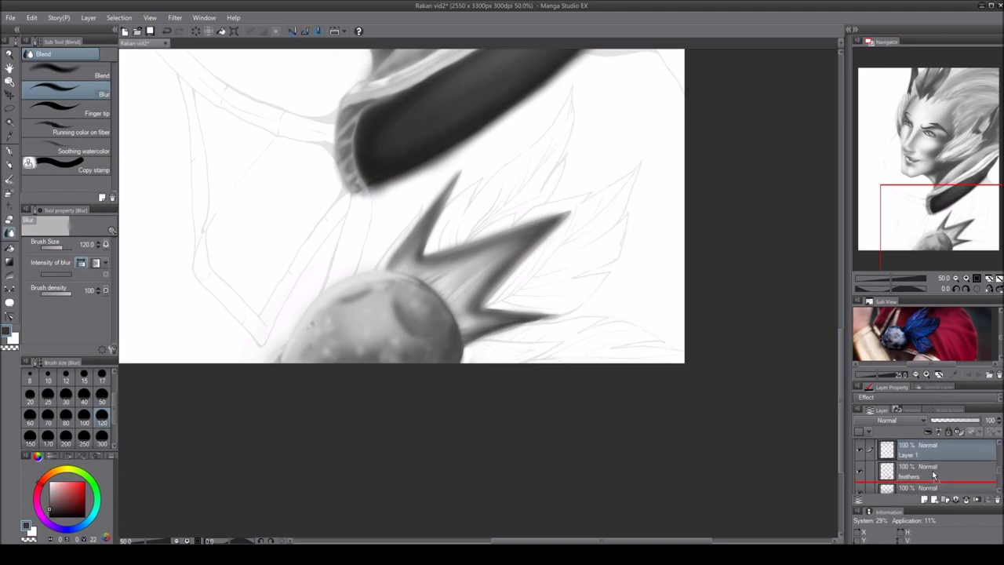
click(918, 469)
- Paint another grey spike below the existing ones on the feathers layer, darkening its edges with the Soft airbrush at size 30
key(b)
drag(440, 173, 581, 314)
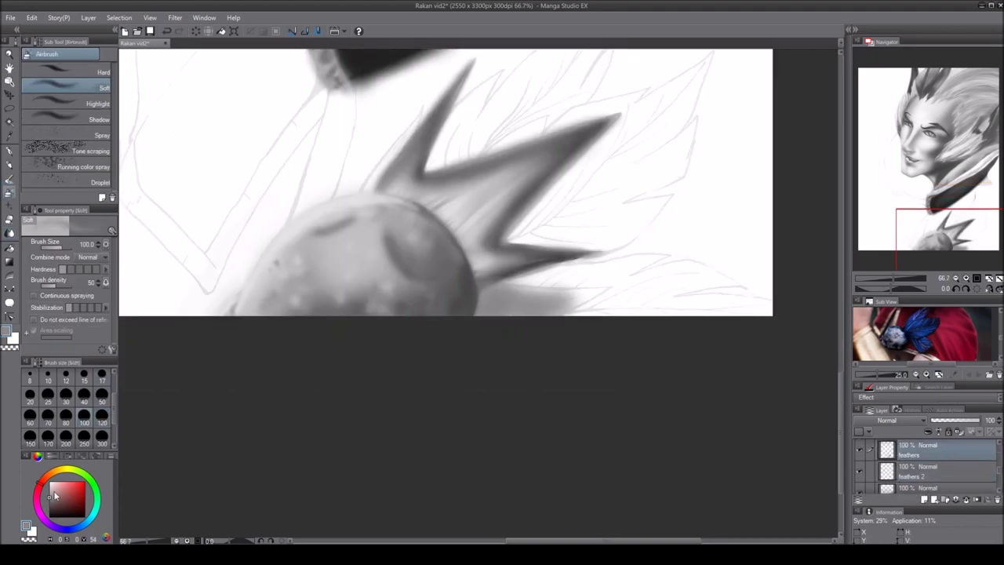
click(66, 394)
drag(487, 288, 612, 308)
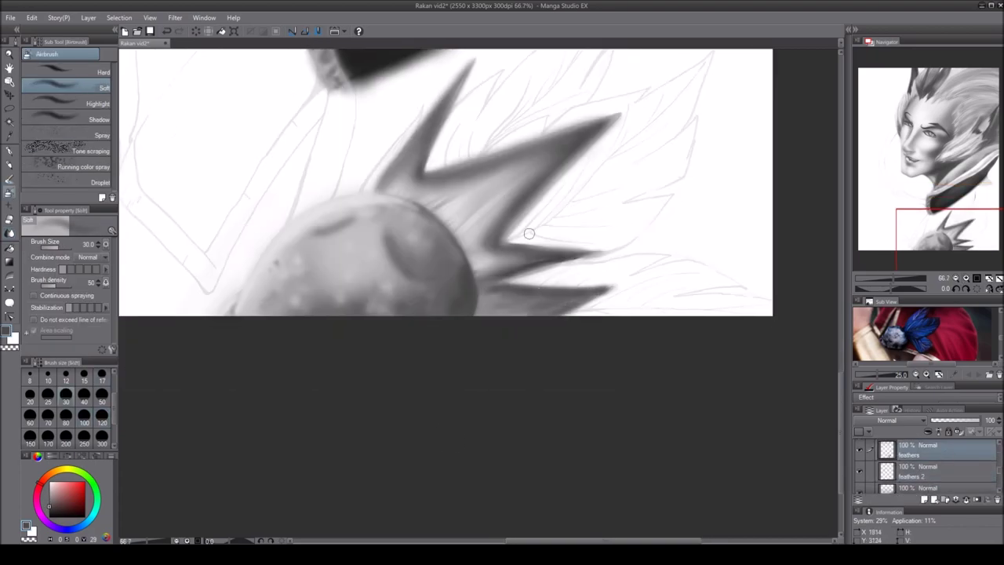
drag(612, 122, 400, 157)
drag(471, 180, 581, 307)
- Paint a small dark spike above the skull ornament with the Soft airbrush at size 30 and blend its base
scroll(520, 362, up, 2)
drag(351, 234, 378, 200)
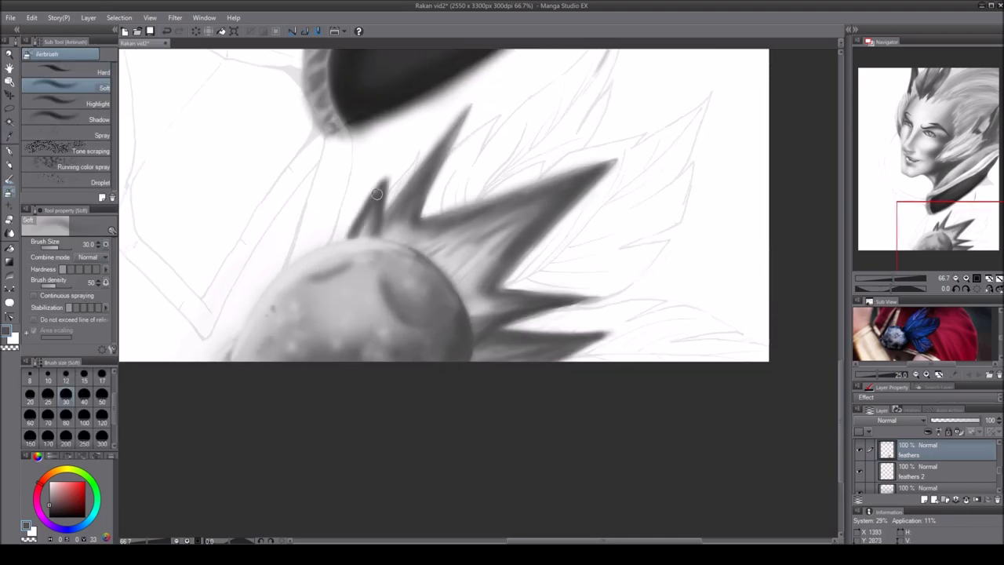
key(j)
key(b)
scroll(478, 294, up, 4)
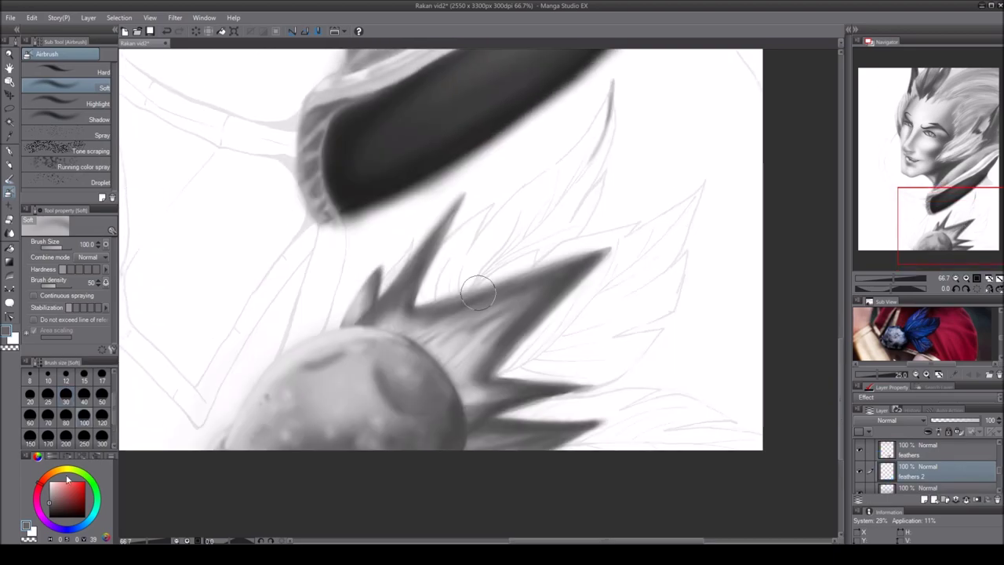
- Lay in a grey base for the long feathers on feathers 2 with the Soft airbrush at size 100 and outline them at size 12
mouse_move(479, 294)
mouse_down()
mouse_move(635, 256)
mouse_move(414, 295)
mouse_up()
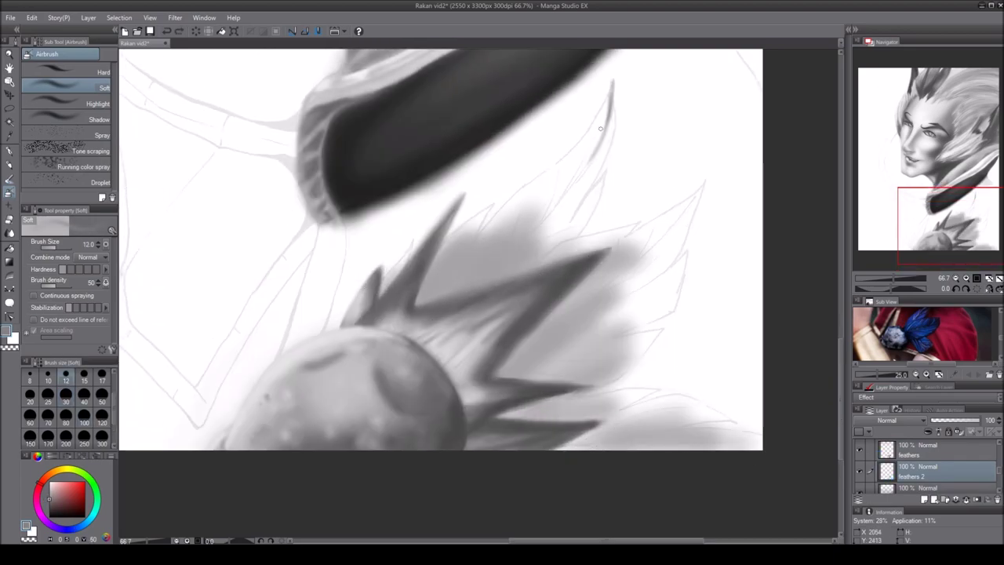
key(minus)
key(minus)
key(ctrl+plus)
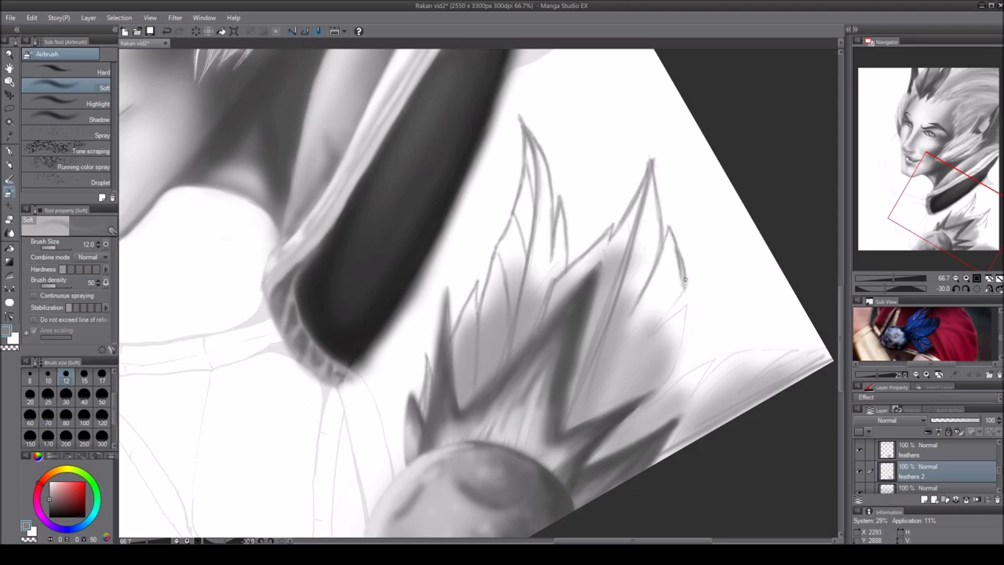
mouse_move(478, 293)
mouse_down()
mouse_move(524, 237)
mouse_move(498, 290)
mouse_move(535, 153)
mouse_move(559, 260)
mouse_move(598, 245)
mouse_move(598, 358)
mouse_move(680, 329)
mouse_move(829, 355)
mouse_up()
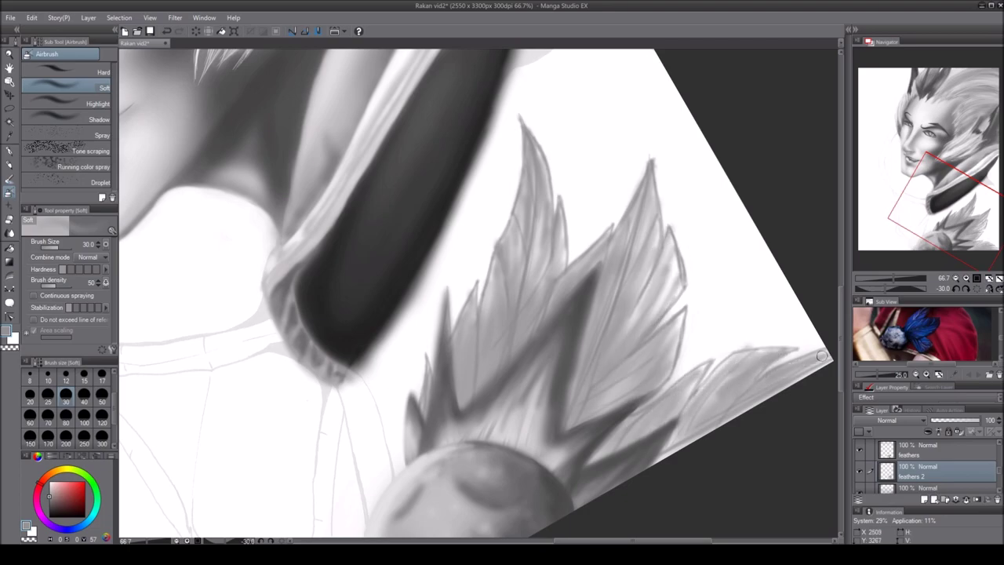
- Blend the outlines and shading of the long feathers on the feathers 2 layer
key(j)
mouse_move(659, 258)
mouse_down()
mouse_move(686, 319)
mouse_move(414, 452)
mouse_up()
mouse_move(793, 360)
mouse_down()
mouse_move(667, 330)
mouse_move(647, 227)
mouse_up()
- Paint fine dark and light strands along the upper long feather with the airbrush, tapering its edge into points
key(b)
key(asciicircum)
key(asciicircum)
key(asciicircum)
key(asciicircum)
drag(406, 278, 508, 240)
mouse_move(516, 277)
mouse_down()
mouse_move(560, 231)
mouse_move(502, 291)
mouse_up()
key(minus)
key(minus)
key(minus)
mouse_move(447, 314)
mouse_down()
mouse_move(525, 260)
mouse_move(489, 202)
mouse_up()
mouse_move(478, 283)
mouse_down()
mouse_move(546, 234)
mouse_move(518, 204)
mouse_move(470, 298)
mouse_move(533, 196)
mouse_up()
key(bracketright)
mouse_move(439, 321)
mouse_down()
mouse_move(483, 288)
mouse_move(553, 133)
mouse_up()
drag(553, 133, 459, 291)
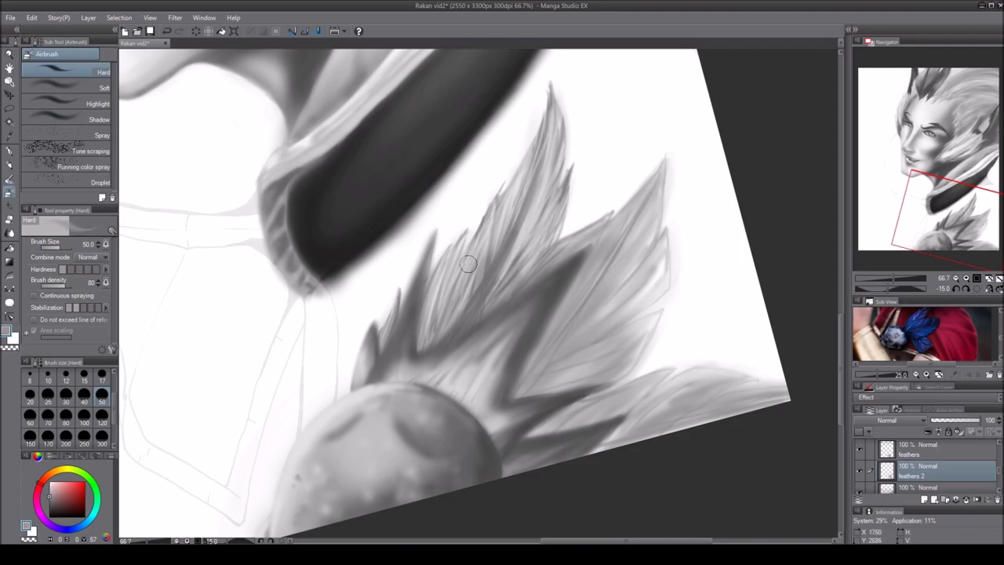
- Paint strands and a jagged, pointed edge on the large middle feather with the Hard airbrush at size 50
mouse_move(581, 236)
mouse_down()
mouse_move(554, 363)
mouse_move(666, 148)
mouse_move(588, 336)
mouse_move(624, 288)
mouse_move(565, 369)
mouse_move(612, 329)
mouse_up()
mouse_move(660, 227)
mouse_down()
mouse_move(549, 353)
mouse_move(505, 308)
mouse_move(599, 237)
mouse_up()
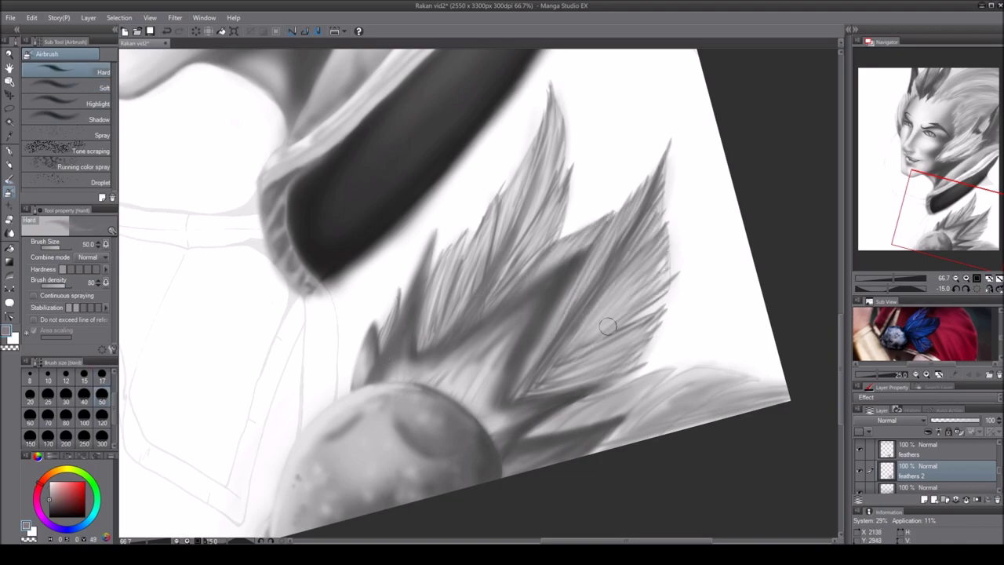
key(minus)
key(minus)
key(minus)
drag(503, 392, 620, 196)
drag(564, 353, 652, 188)
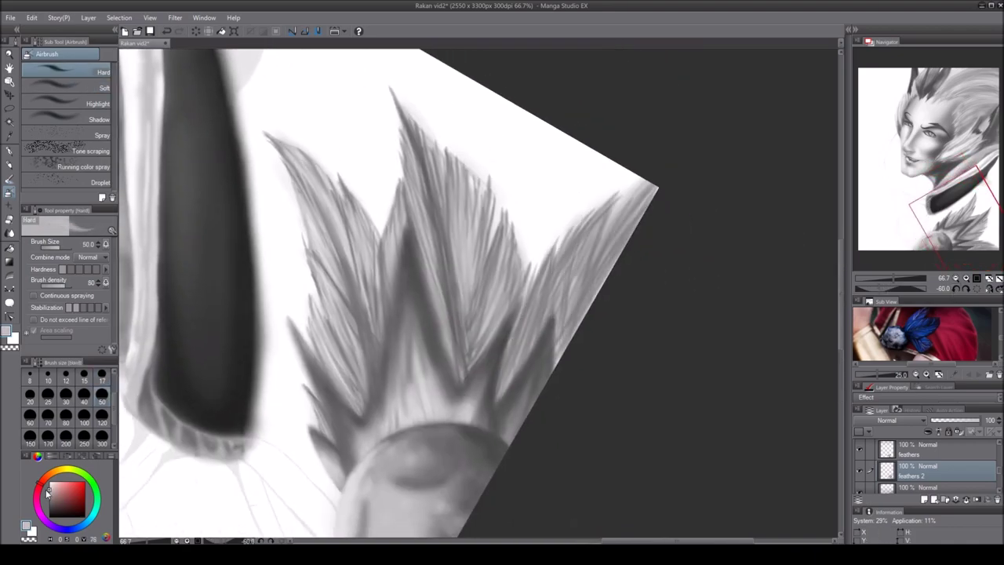
- Add finer strands to the lowest long feather with the Hard airbrush at size 30
key(bracketleft)
key(bracketleft)
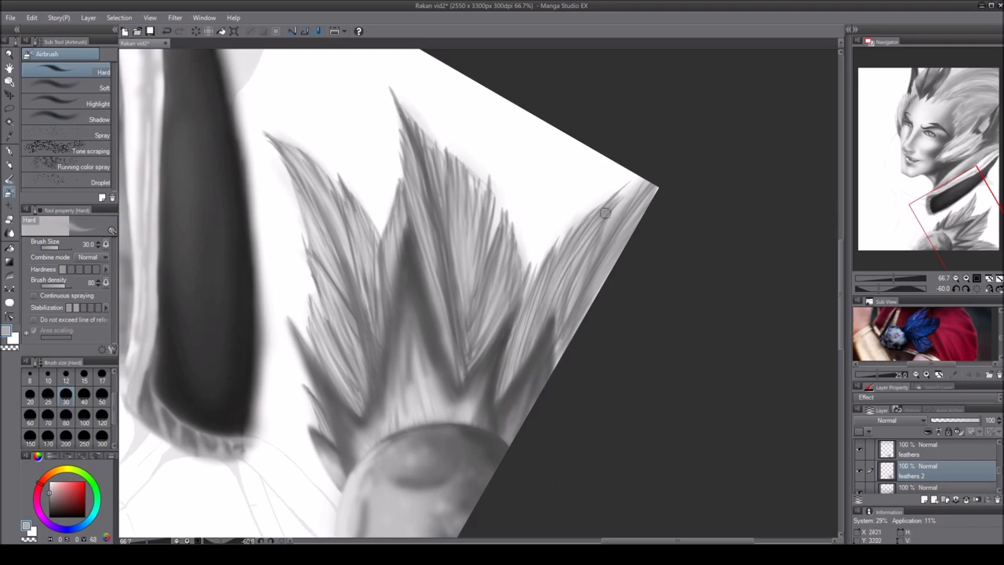
key(period)
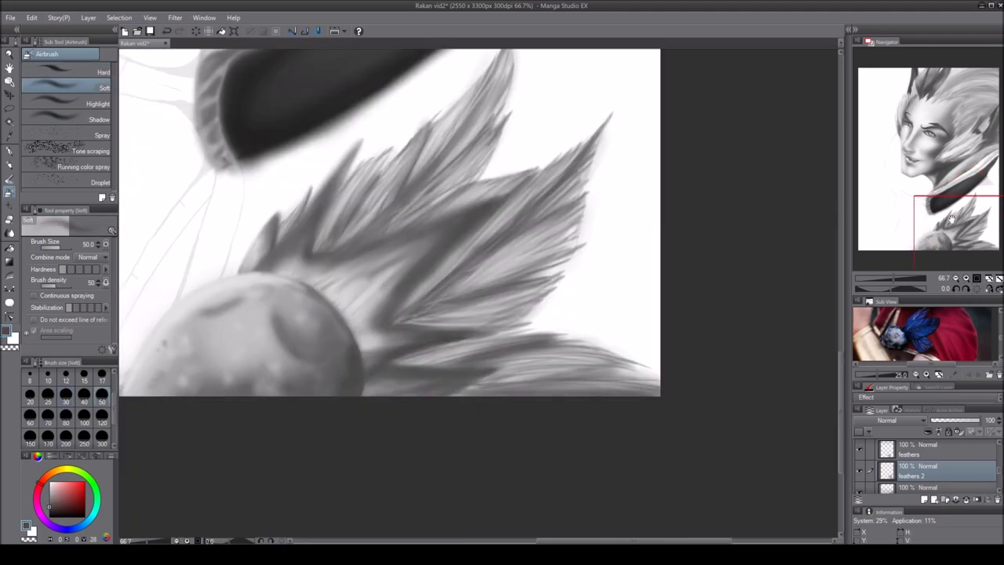
- Clean up the stray paint around the feather edges with the Hard eraser at size 15
key(ctrl+alt+0)
click(968, 236)
key(e)
scroll(926, 471, down, 3)
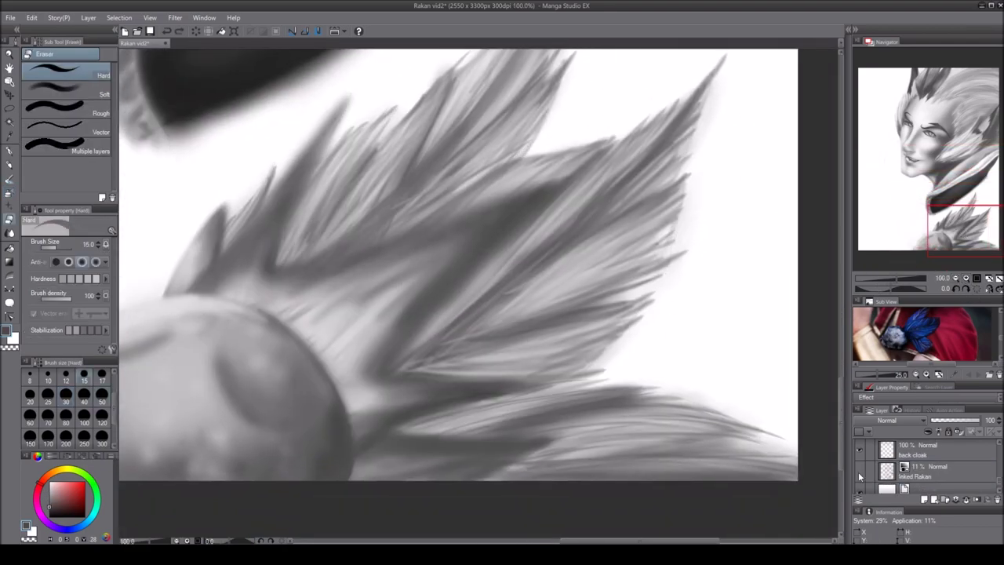
- Paint a grey trim strip from the collar down to the skull ornament on the clothes layer and tidy its edges with the Hard eraser at size 50
key(ctrl+minus)
scroll(926, 467, up, 2)
click(926, 463)
key(b)
scroll(514, 443, up, 3)
mouse_move(376, 274)
mouse_down()
mouse_move(410, 359)
mouse_move(334, 455)
mouse_up()
key(e)
key(period)
key(comma)
drag(388, 270, 325, 455)
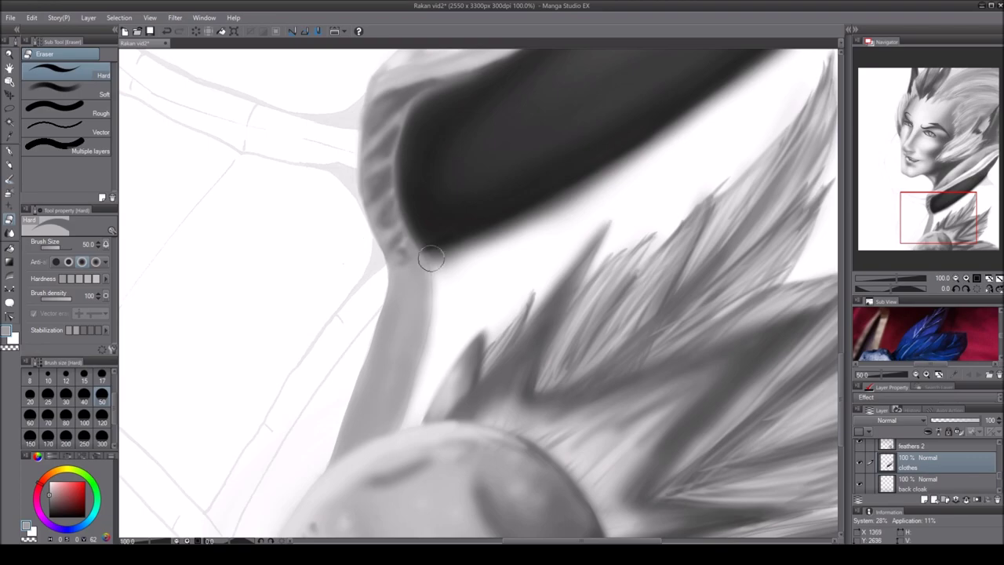
- Paint dark and light folds along the trim strip with the Soft airbrush and soften them using Blur at size 40
key(b)
drag(390, 303, 410, 271)
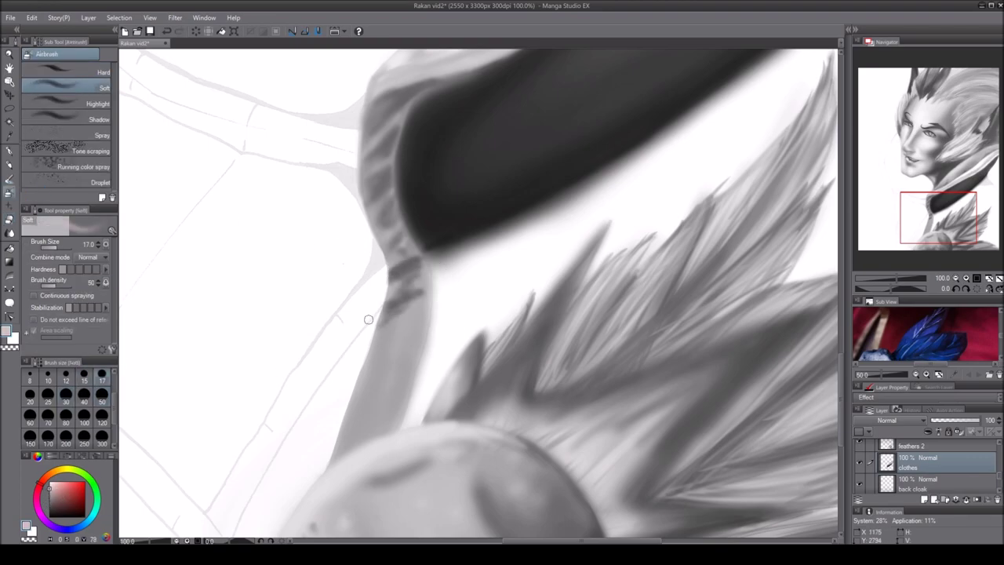
key(bracketright)
key(bracketright)
key(bracketright)
key(bracketright)
drag(364, 328, 452, 332)
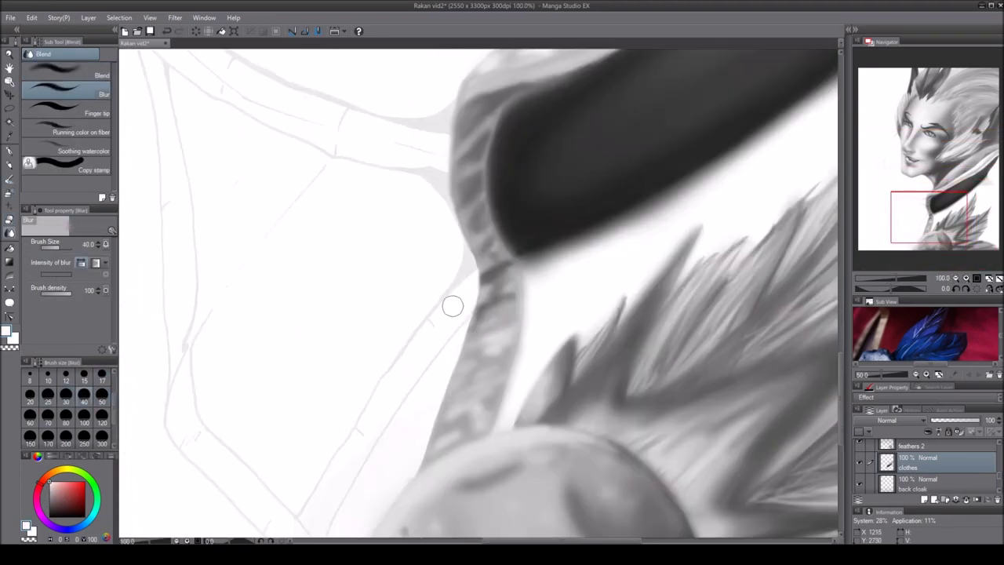
- Add a layer named cloak beneath the clothes layer and paint the grey cloak behind the feathers with the Soft airbrush at size 120
scroll(484, 341, down, 3)
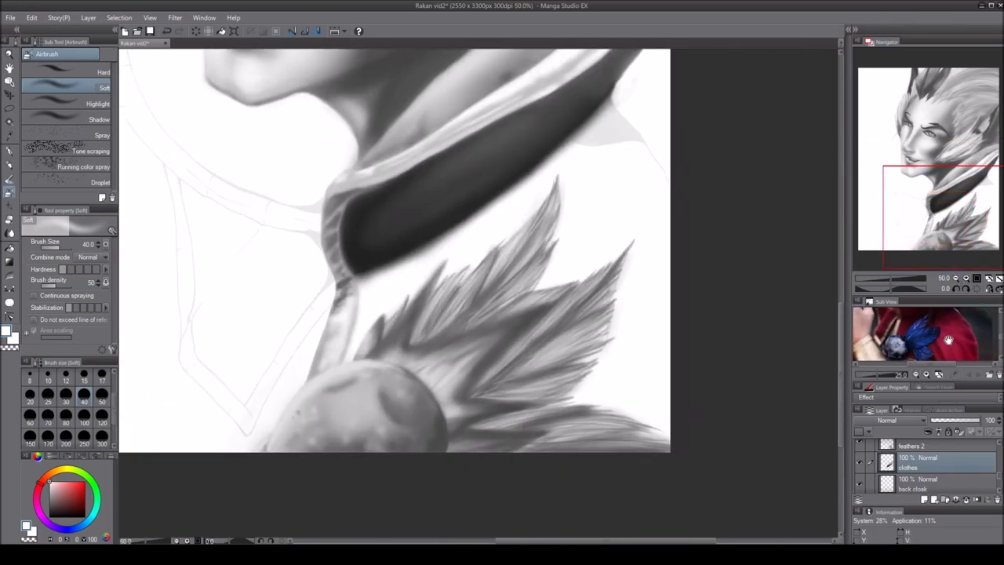
ctrl+shift+click(550, 188)
mouse_move(587, 175)
mouse_down()
mouse_move(594, 400)
mouse_move(651, 235)
mouse_up()
drag(952, 339, 973, 357)
key(bracketleft)
key(bracketleft)
key(bracketleft)
key(bracketleft)
key(bracketleft)
mouse_move(400, 271)
mouse_down()
mouse_move(370, 288)
mouse_move(460, 224)
mouse_move(646, 184)
mouse_move(607, 113)
mouse_up()
key(ctrl+z)
key(ctrl+z)
key(bracketleft)
key(bracketleft)
key(bracketleft)
key(bracketleft)
key(bracketleft)
key(bracketleft)
key(bracketleft)
key(bracketleft)
key(bracketleft)
key(bracketleft)
key(bracketleft)
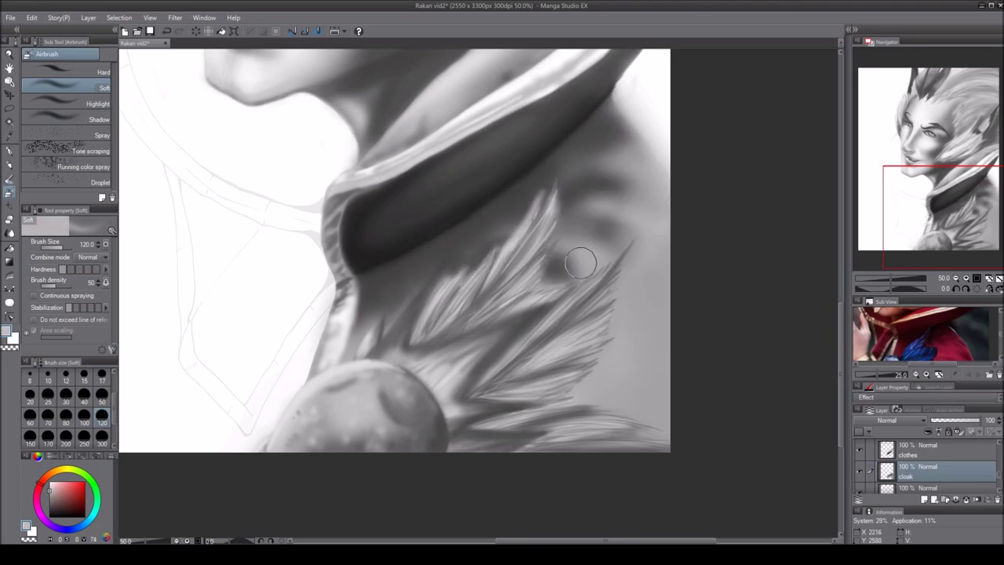
- Shade soft dark folds across the cloak's shoulder with the Soft airbrush at size 100
drag(487, 329, 428, 266)
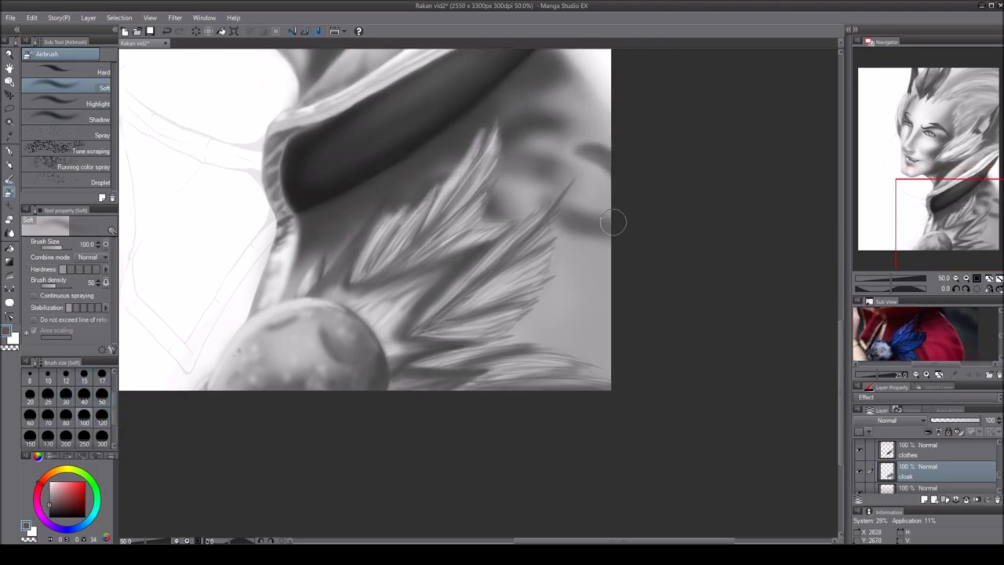
key(bracketright)
key(bracketright)
key(bracketright)
key(bracketright)
key(bracketright)
key(bracketright)
key(bracketright)
key(bracketright)
key(bracketright)
key(bracketright)
key(bracketleft)
key(bracketleft)
key(bracketleft)
key(bracketleft)
key(bracketleft)
key(bracketleft)
key(bracketleft)
key(bracketleft)
key(bracketleft)
key(bracketleft)
key(bracketleft)
key(bracketleft)
key(bracketleft)
key(bracketleft)
key(bracketleft)
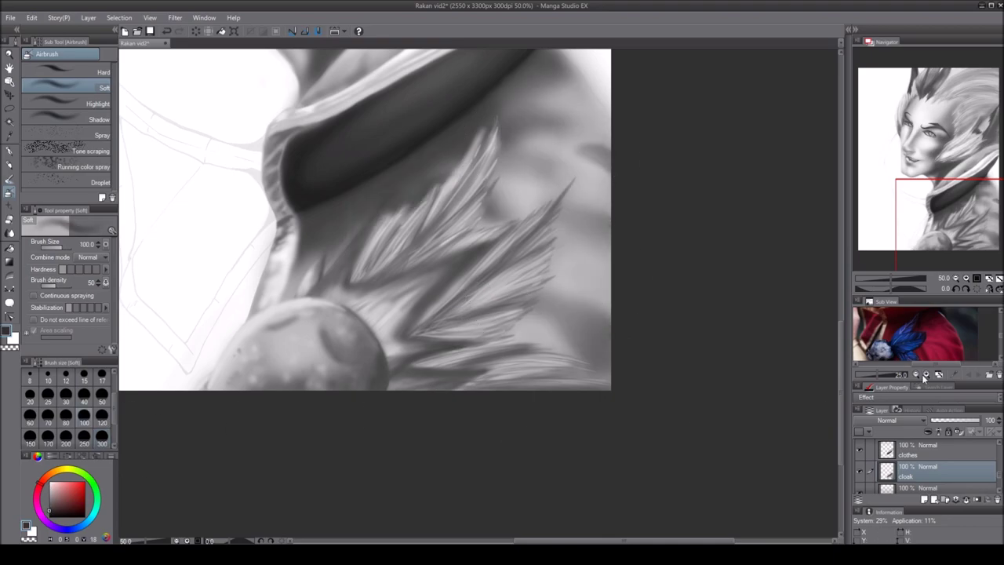
- Paint a darker fold at the cloak's outer edge beside the feathers with the Soft airbrush at size 50
key(ctrl+plus)
drag(642, 57, 526, 81)
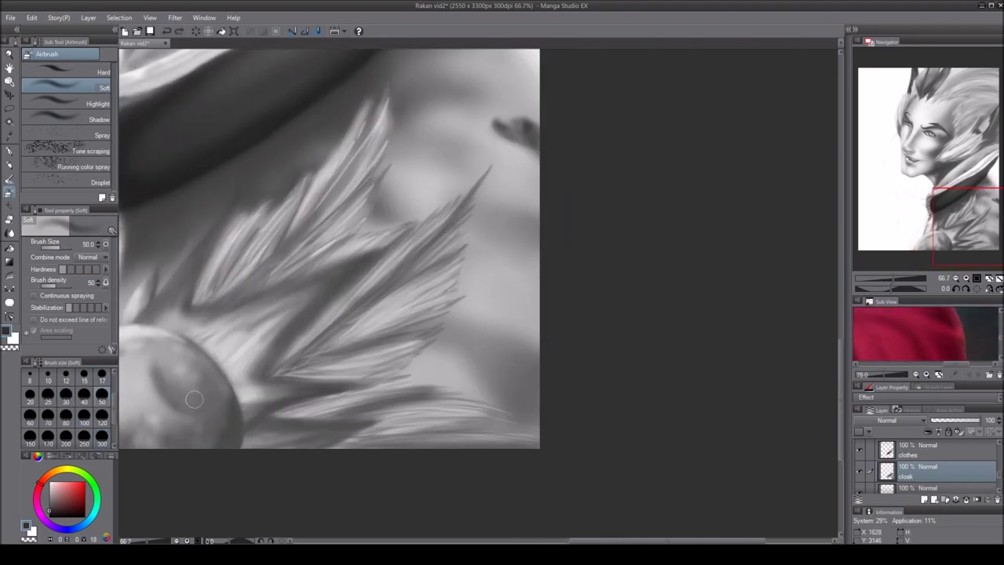
key(bracketright)
key(bracketright)
key(bracketright)
key(bracketright)
key(bracketright)
key(bracketright)
key(bracketright)
key(ctrl+minus)
key(bracketleft)
key(bracketleft)
key(bracketleft)
key(bracketleft)
key(bracketleft)
key(bracketleft)
key(bracketleft)
- Build up contrasting light and dark folds beside the feather tips on the cloak with the Soft airbrush
mouse_move(480, 227)
mouse_down()
mouse_move(437, 332)
mouse_move(503, 369)
mouse_move(595, 287)
mouse_up()
key(bracketright)
key(bracketright)
key(bracketright)
key(bracketright)
key(bracketright)
key(bracketright)
click(922, 378)
key(bracketleft)
key(bracketleft)
key(bracketleft)
key(bracketleft)
key(bracketleft)
drag(497, 307, 439, 181)
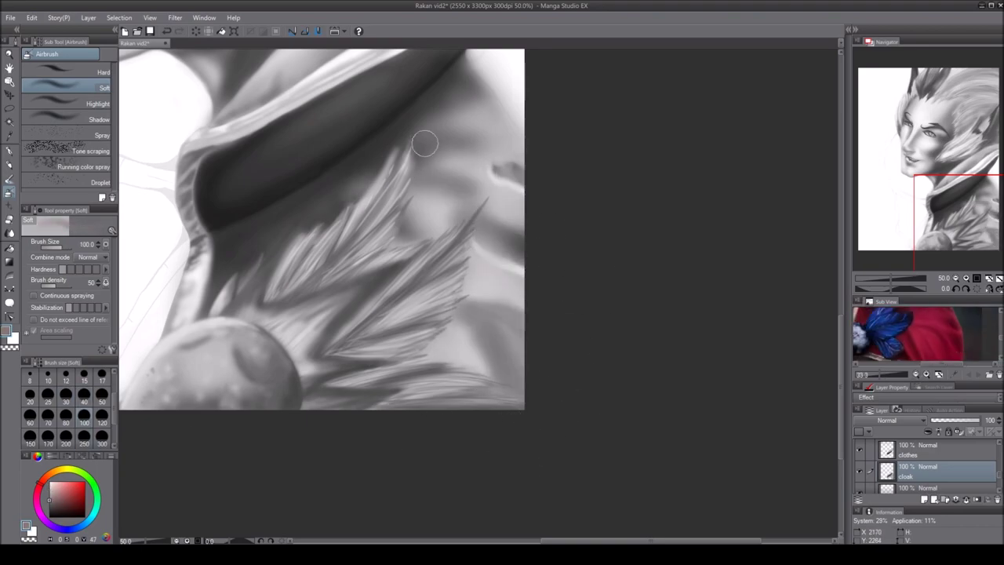
- Soften the contrast of the cloak's outer folds with the Soft airbrush at size 300
drag(463, 79, 439, 188)
mouse_move(502, 376)
mouse_down()
mouse_move(463, 294)
mouse_move(502, 118)
mouse_up()
key(ctrl+z)
key(ctrl+z)
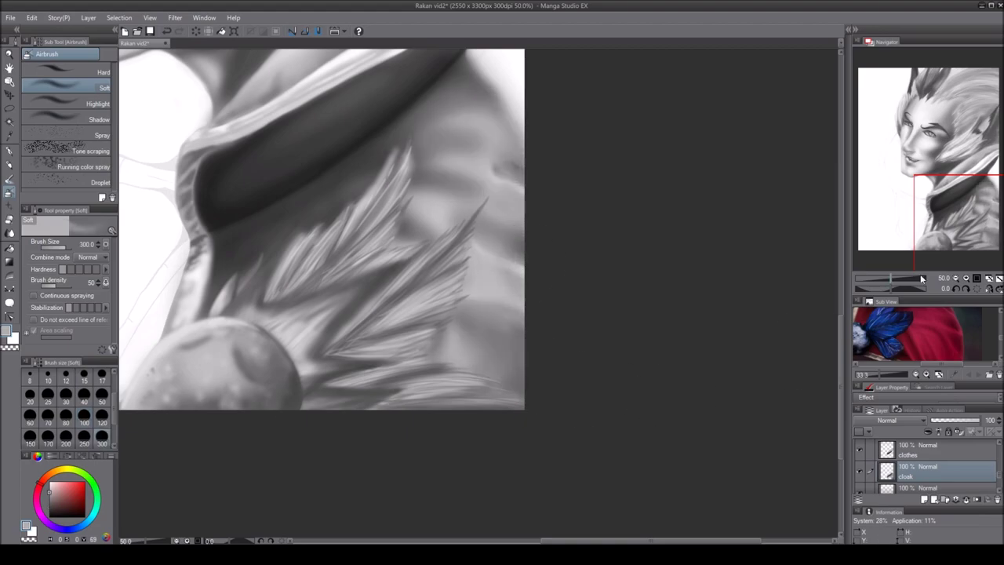
- Darken the cloak below the collar and clean its shoulder edge with the Soft eraser at size 50
key(ctrl+minus)
key(ctrl+minus)
key(bracketleft)
scroll(936, 337, down, 2)
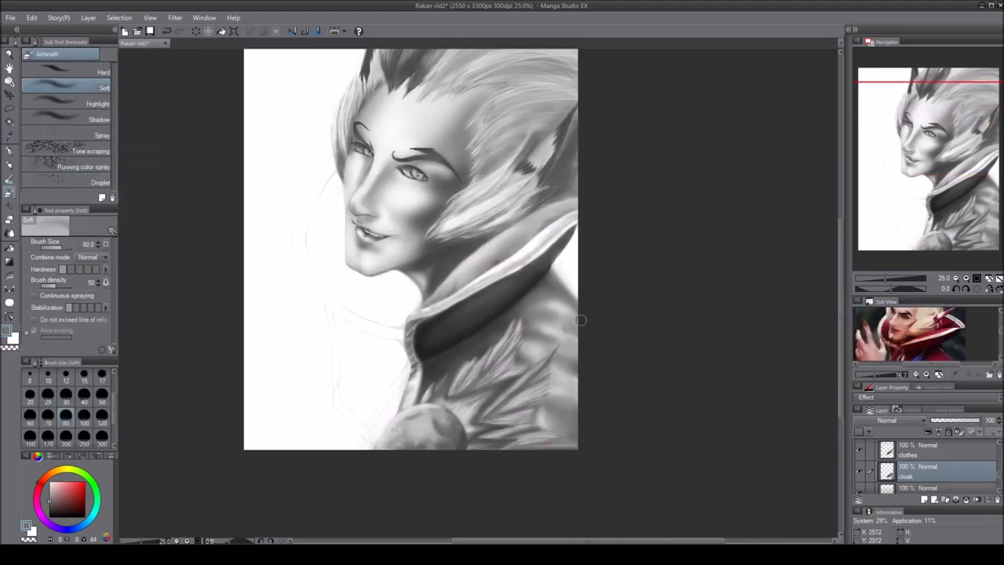
key(ctrl+plus)
key(ctrl+plus)
key(ctrl+plus)
key(ctrl+plus)
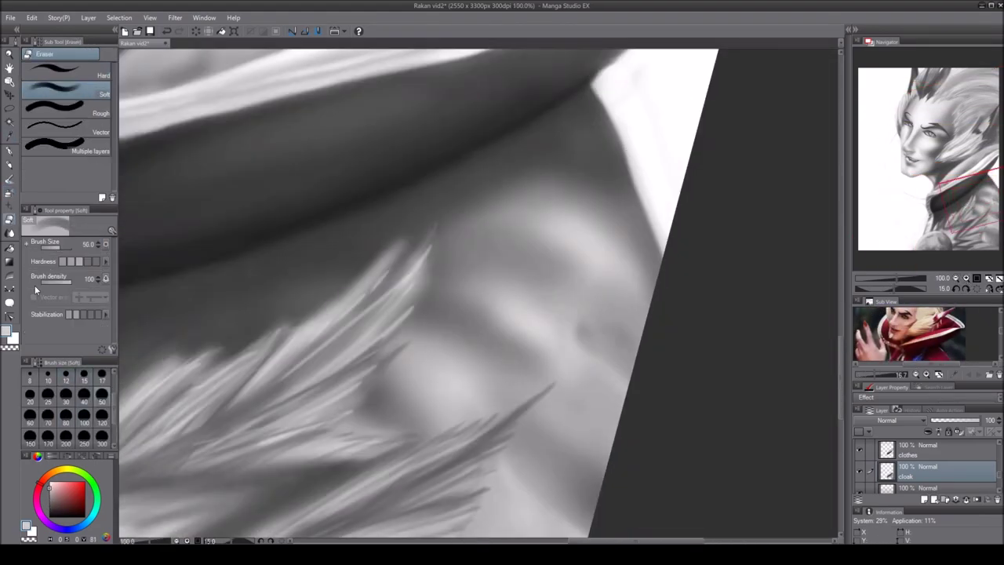
click(957, 279)
click(958, 283)
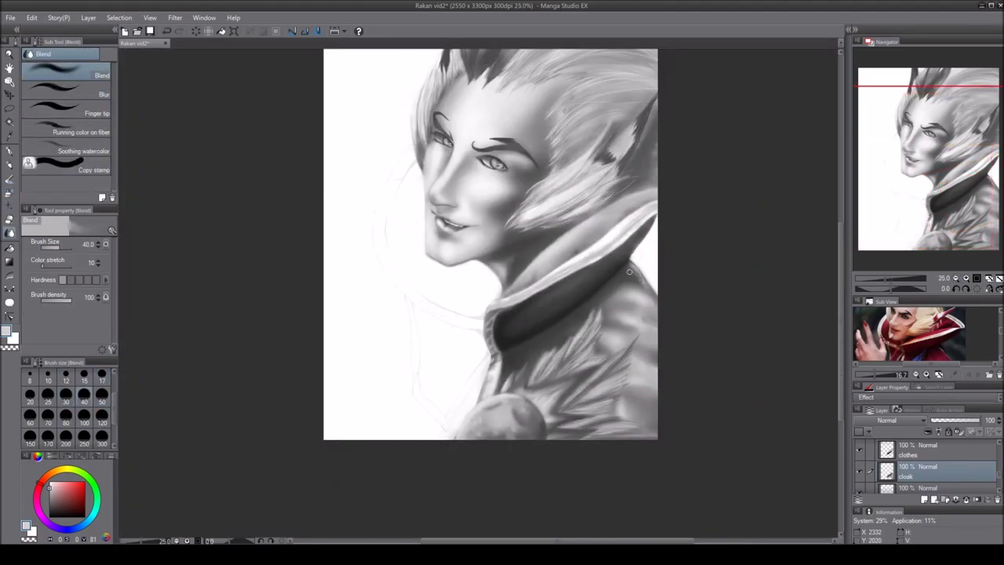
- Darken the cloak's shoulder and outer folds with the Soft airbrush at size 300
mouse_move(629, 341)
mouse_down()
mouse_move(620, 299)
mouse_move(640, 408)
mouse_up()
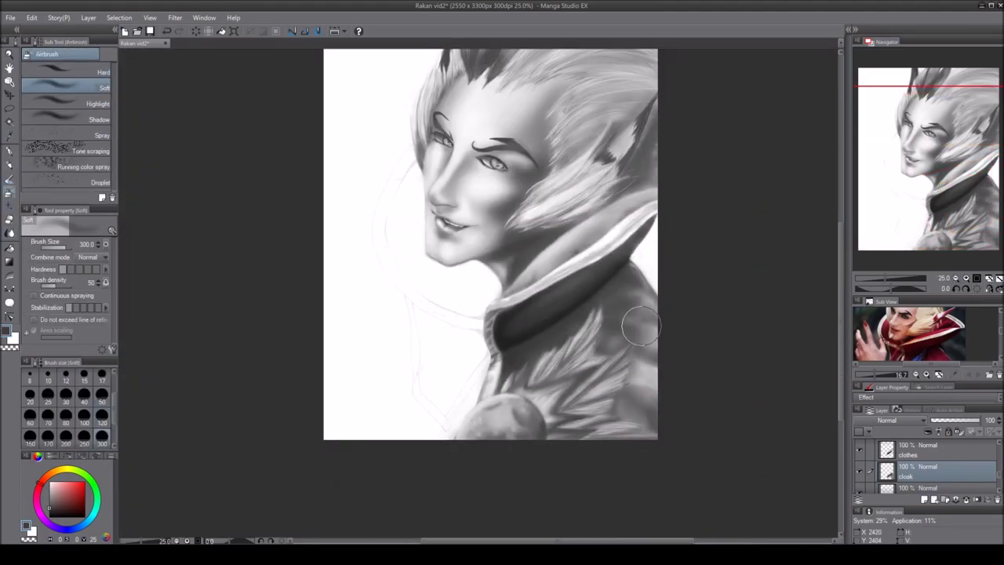
drag(640, 314, 647, 392)
key(bracketright)
key(bracketright)
key(bracketright)
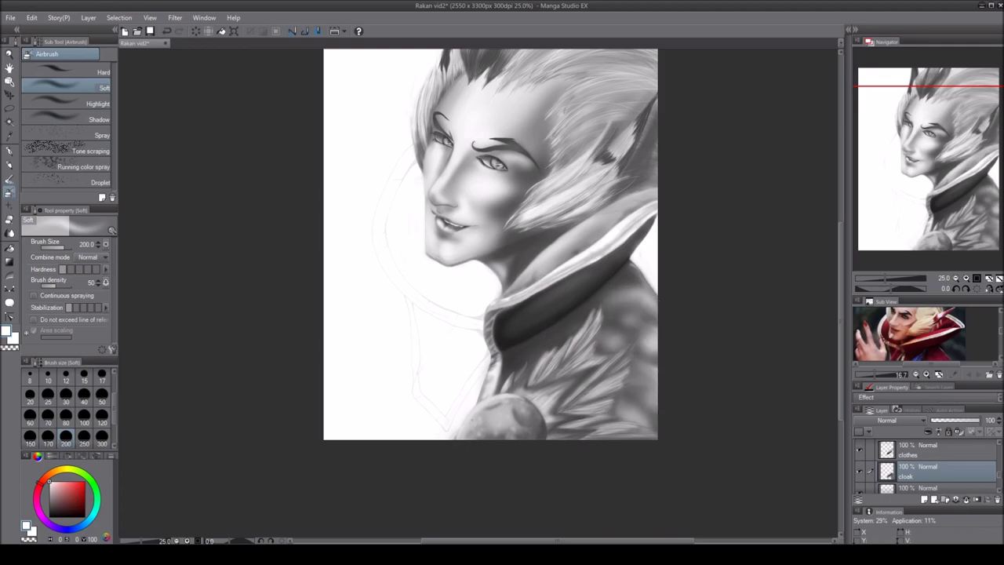
- Paint the far collar's curved rim in grey on the back cloak layer with the Soft airbrush at size 80 and trim it with the Soft eraser
click(918, 488)
scroll(910, 334, up, 1)
key(ctrl+plus)
mouse_move(416, 134)
mouse_down()
mouse_move(357, 266)
mouse_move(361, 327)
mouse_up()
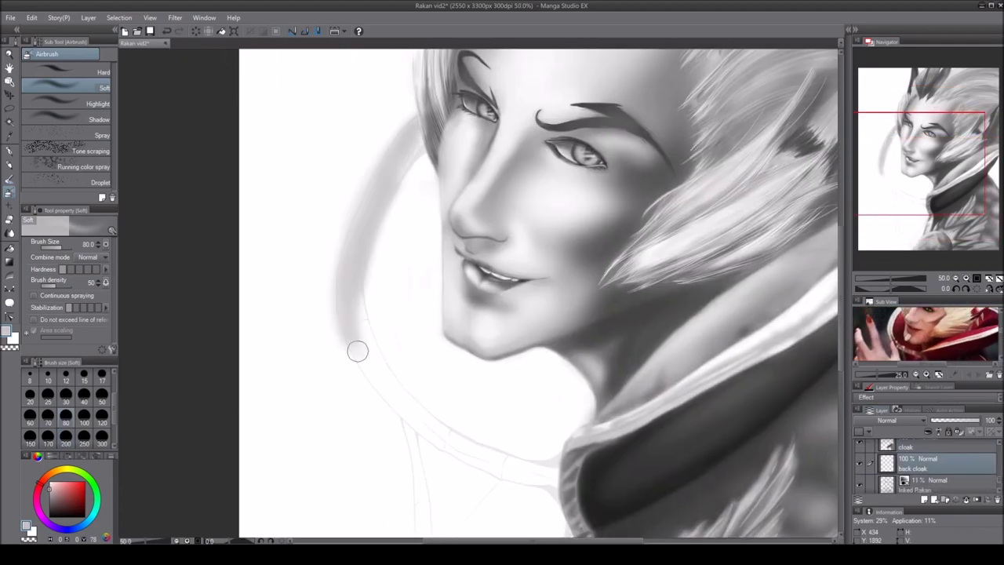
drag(412, 413, 359, 254)
mouse_move(475, 99)
mouse_down()
mouse_move(367, 364)
mouse_move(452, 448)
mouse_up()
key(e)
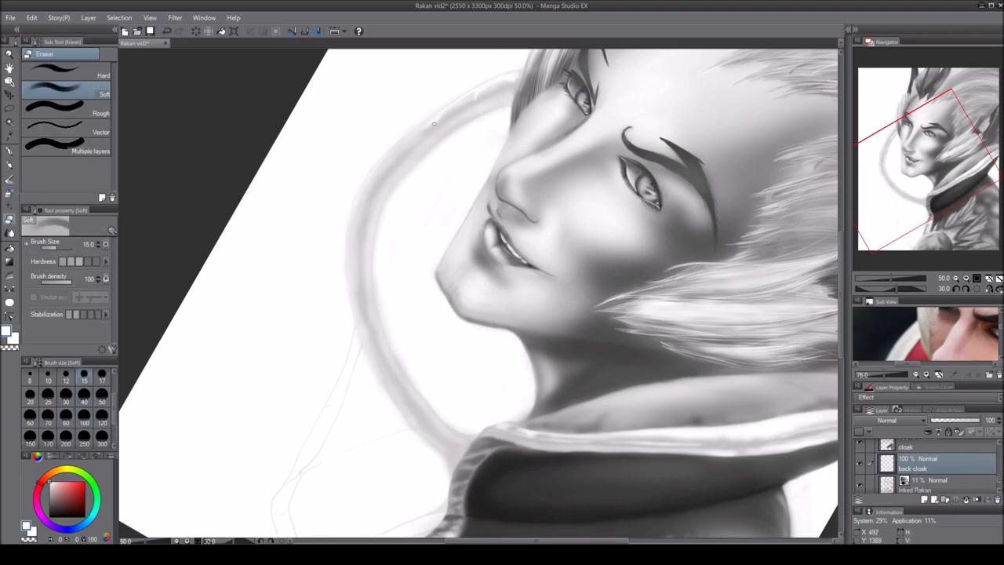
- Lighten the far collar's rim and paint a dark seam with short crease marks along its lower curve with the Soft airbrush
key(b)
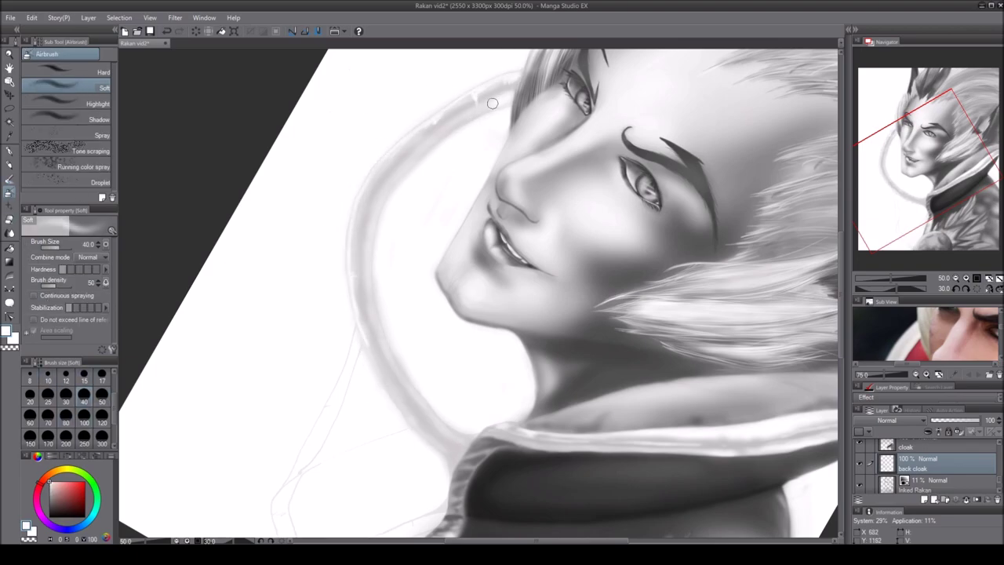
click(71, 72)
click(70, 87)
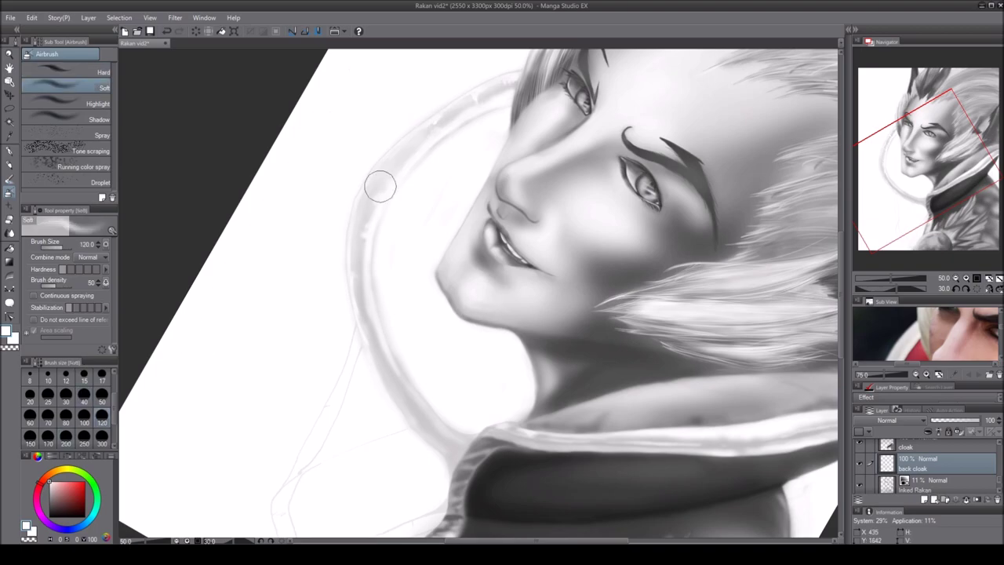
scroll(422, 337, up, 1)
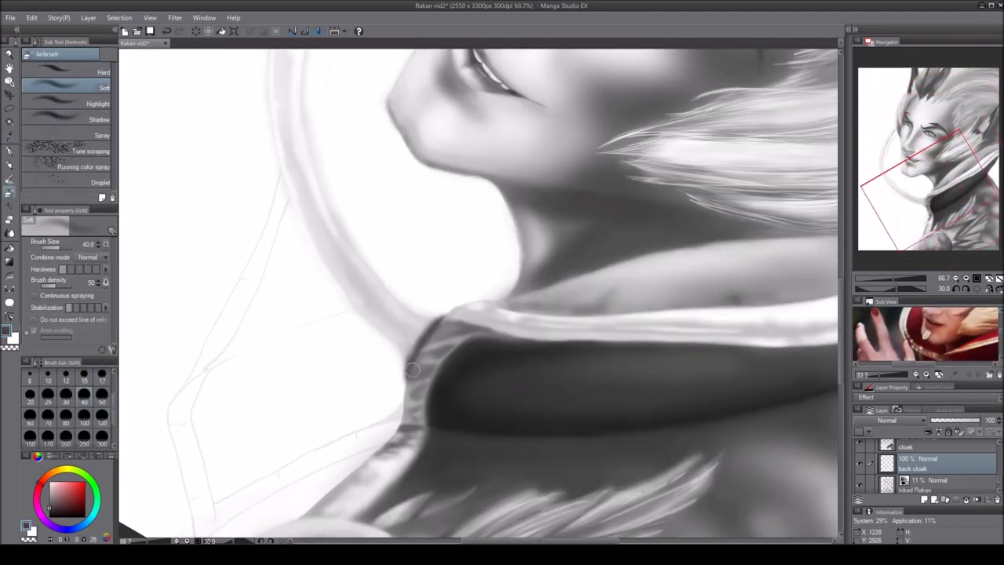
drag(287, 72, 414, 334)
drag(861, 185, 861, 149)
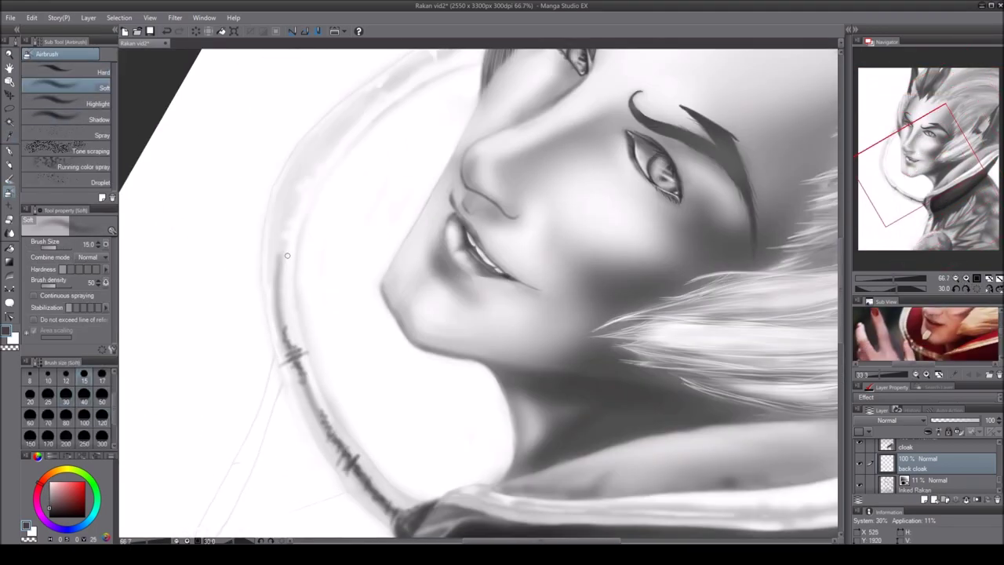
- Soften the dark seam on the far collar's rim with the Blur tool at size 120
click(965, 288)
click(9, 232)
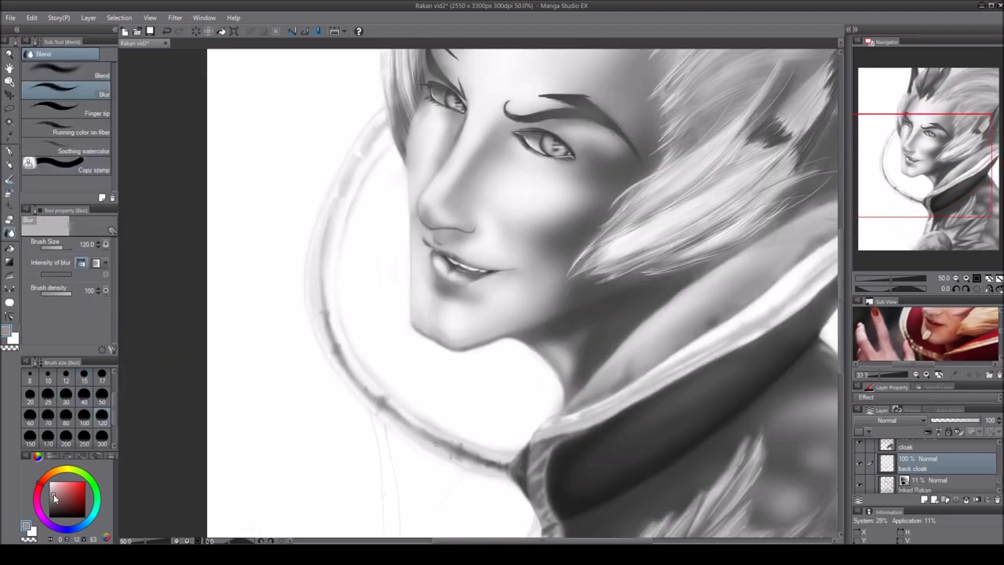
key(b)
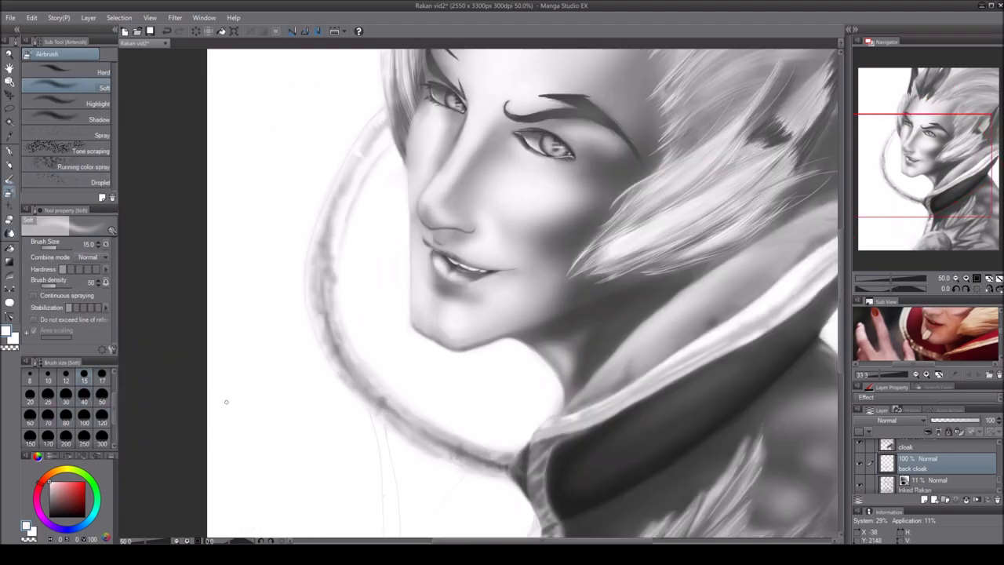
- Fill the inside of the far collar behind the face with near-black on the back cloak layer using the Soft airbrush at size 100
key(ctrl+alt+0)
key(ctrl+0)
click(66, 417)
drag(439, 236, 550, 377)
mouse_move(408, 196)
mouse_down()
mouse_move(510, 361)
mouse_move(487, 385)
mouse_move(408, 235)
mouse_move(437, 309)
mouse_up()
key(ctrl+plus)
scroll(683, 213, up, 5)
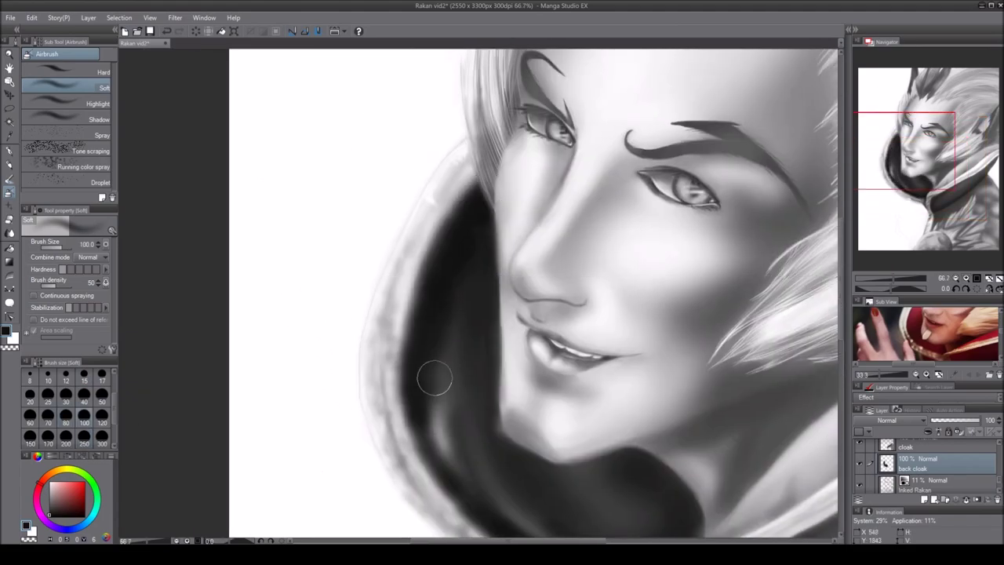
scroll(466, 225, down, 5)
drag(518, 329, 466, 224)
- Shade the far collar's dark interior with a soft grey gradient using a larger Soft airbrush
key(ctrl+minus)
key(bracketright)
key(bracketright)
key(bracketright)
key(bracketright)
key(bracketright)
mouse_move(457, 139)
mouse_down()
mouse_move(332, 262)
mouse_move(539, 464)
mouse_move(516, 341)
mouse_move(645, 428)
mouse_move(751, 417)
mouse_move(549, 314)
mouse_up()
- Sample a grey from the painting and shade the far collar's rim with the Soft airbrush at size 40
key(ctrl+plus)
mouse_move(314, 168)
mouse_down()
mouse_move(521, 293)
mouse_move(358, 175)
mouse_up()
key(j)
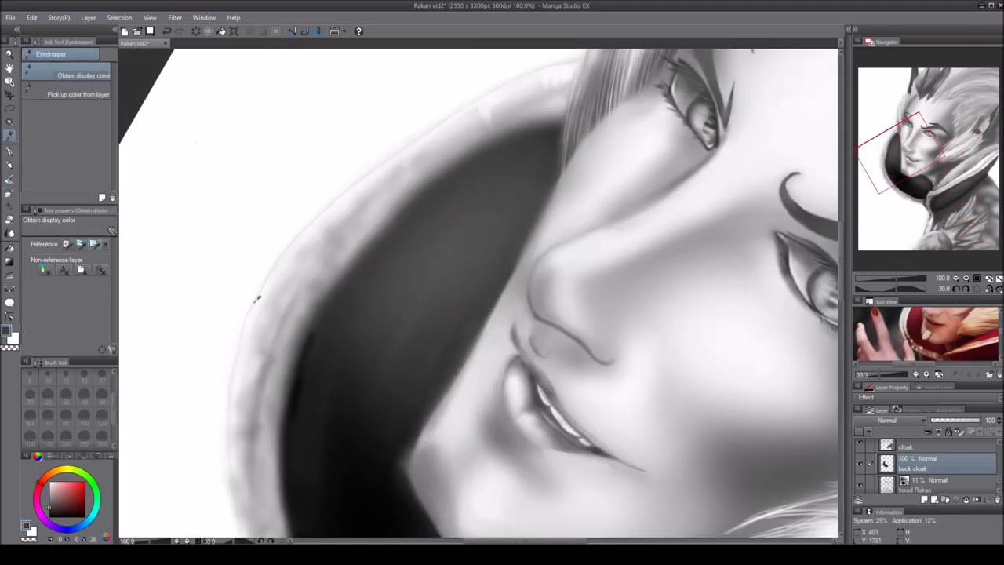
key(ctrl+minus)
drag(303, 354, 408, 151)
key(ctrl+plus)
key(b)
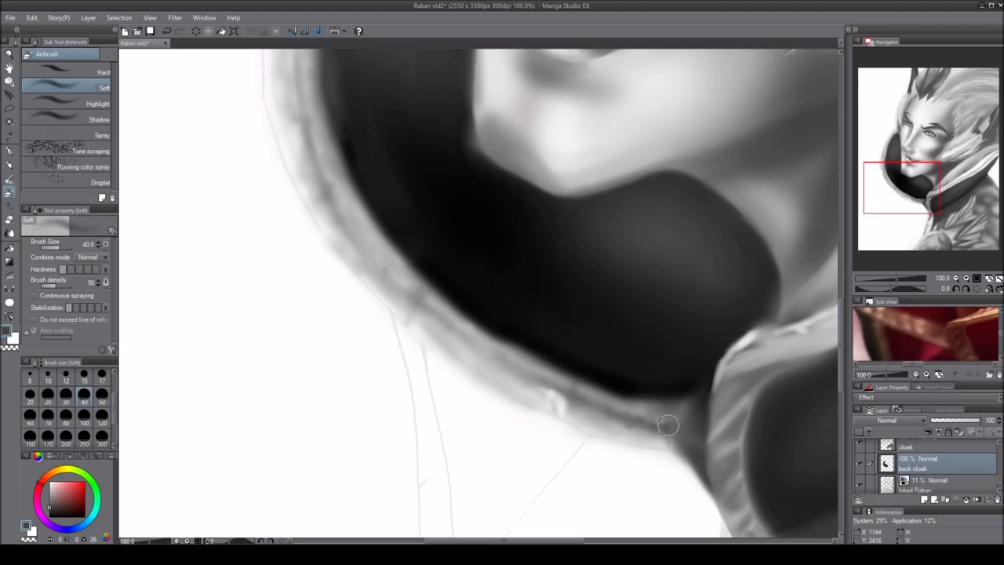
- Paint small creases and highlights along the far collar's rim with the Hard and Soft airbrushes
key(comma)
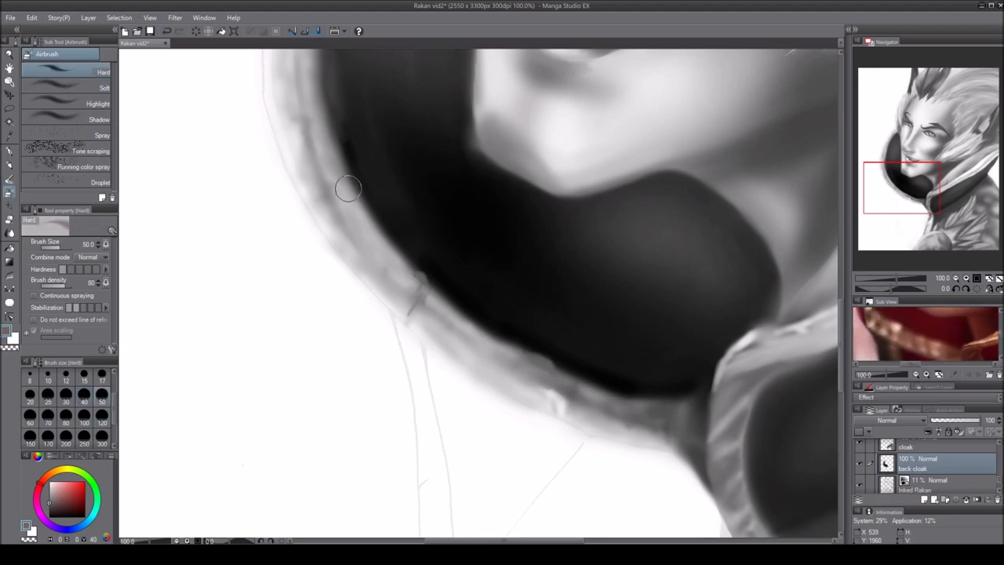
drag(369, 78, 424, 345)
drag(424, 242, 423, 333)
mouse_move(444, 185)
mouse_down()
mouse_move(406, 343)
mouse_move(275, 309)
mouse_up()
key(period)
mouse_move(267, 534)
mouse_down()
mouse_move(270, 226)
mouse_move(431, 392)
mouse_up()
key(ctrl+minus)
key(ctrl+minus)
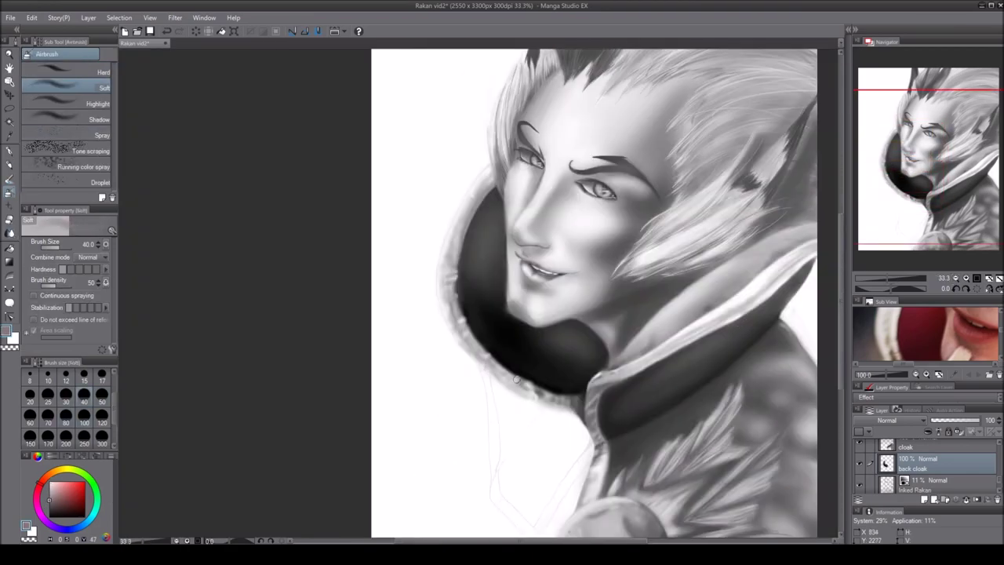
key(ctrl+plus)
key(ctrl+plus)
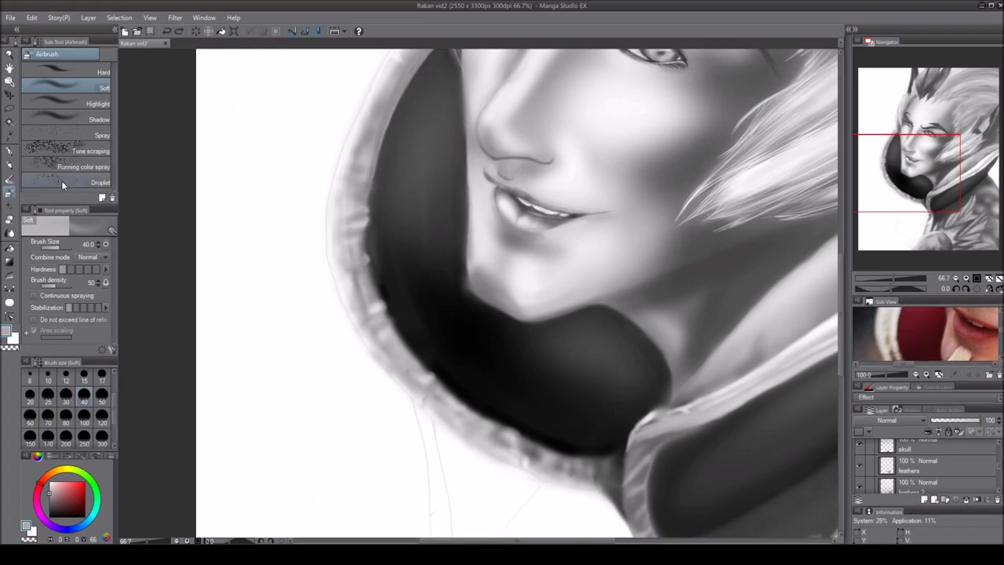
- Block in the hanging cloak panel below the far collar in black on the Outer cloak layer with the Hard airbrush at size 250
key(e)
scroll(650, 401, down, 5)
key(b)
mouse_move(504, 235)
mouse_down()
mouse_move(547, 324)
mouse_move(430, 224)
mouse_move(433, 322)
mouse_up()
key(ctrl+z)
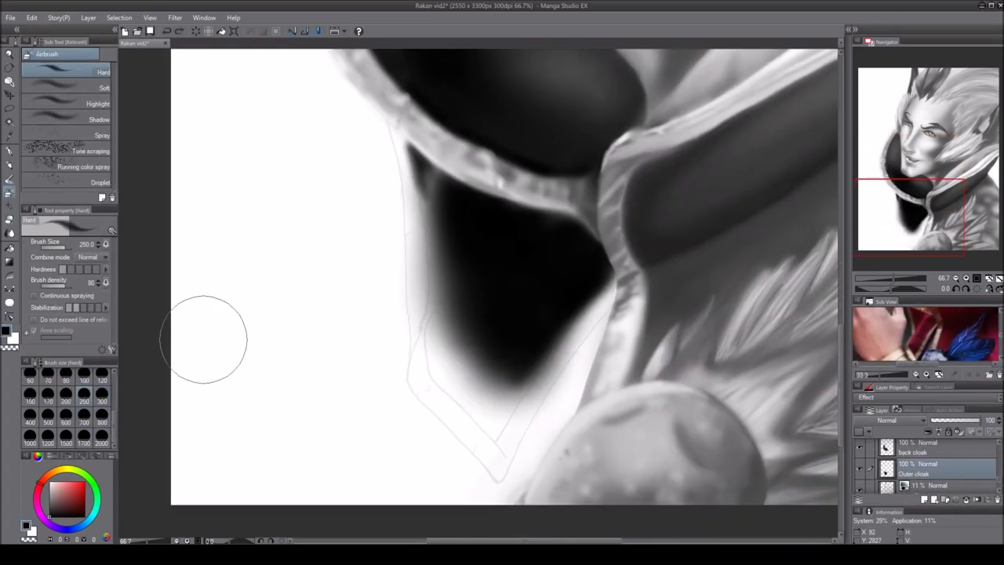
key(minus)
key(minus)
mouse_move(415, 381)
mouse_down()
mouse_move(418, 285)
mouse_move(516, 399)
mouse_move(479, 293)
mouse_move(424, 345)
mouse_up()
key(asciicircum)
key(asciicircum)
- Paint soft grey folds across the black hanging cloak panel with the Soft airbrush at size 250
key(x)
mouse_move(471, 236)
mouse_down()
mouse_move(601, 225)
mouse_move(499, 251)
mouse_move(549, 236)
mouse_move(439, 353)
mouse_up()
click(79, 87)
mouse_move(470, 204)
mouse_down()
mouse_move(502, 330)
mouse_move(471, 346)
mouse_up()
alt+click(816, 266)
mouse_move(502, 181)
mouse_down()
mouse_move(419, 309)
mouse_move(471, 177)
mouse_move(538, 235)
mouse_move(487, 330)
mouse_up()
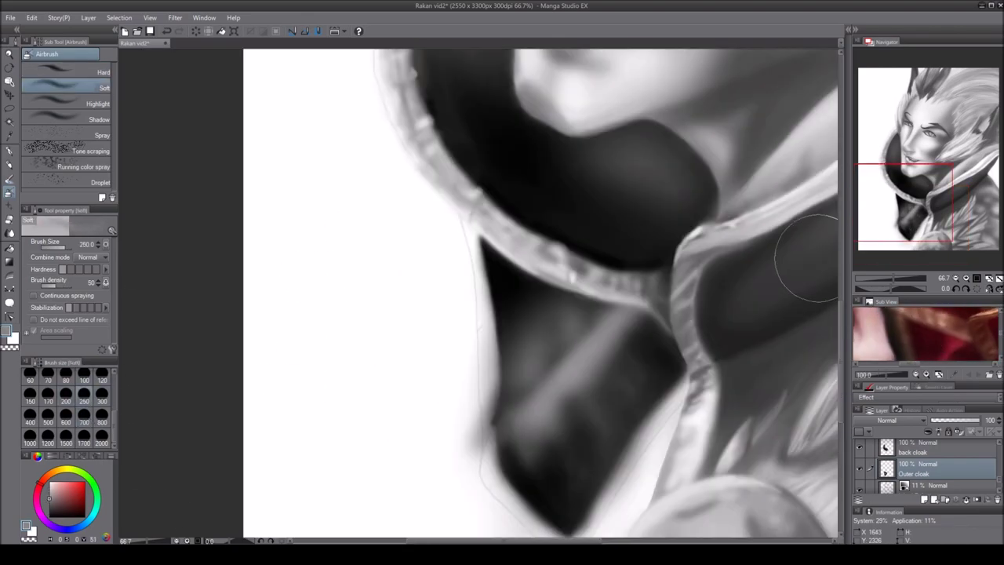
- Paint a grey border around the hanging cloak panel with the Soft airbrush at size 80 and trim it with the Soft eraser
key(e)
mouse_move(453, 226)
mouse_down()
mouse_move(477, 298)
mouse_move(500, 433)
mouse_move(643, 275)
mouse_up()
key(b)
mouse_move(443, 124)
mouse_down()
mouse_move(475, 393)
mouse_move(670, 270)
mouse_move(627, 425)
mouse_move(523, 477)
mouse_up()
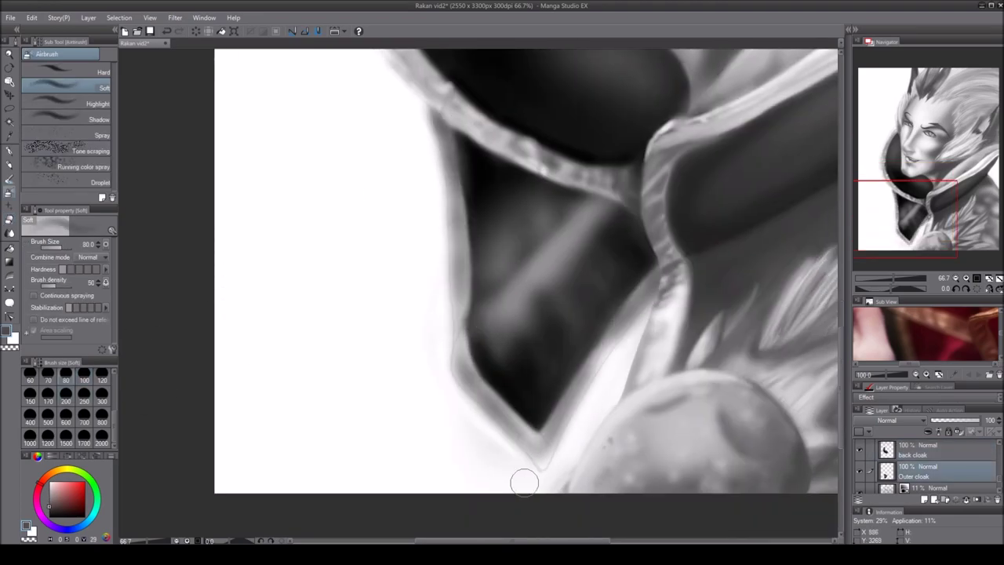
key(e)
key(b)
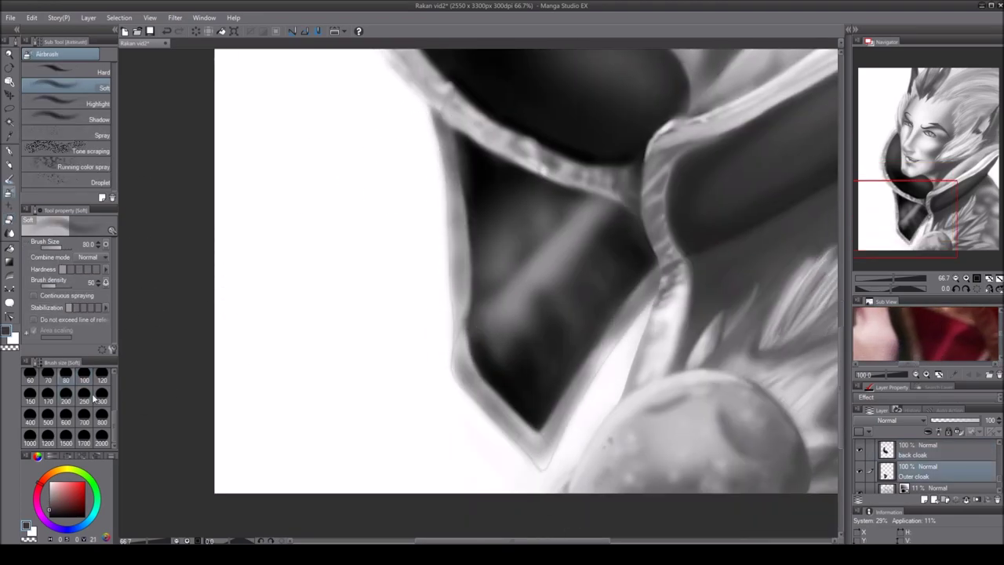
- Shade the hanging panel's outer border and its lower tip with light and dark creases using the Soft airbrush at sizes 40 and 25
mouse_move(463, 209)
mouse_down()
mouse_move(467, 329)
mouse_move(482, 392)
mouse_move(534, 431)
mouse_up()
key(e)
key(b)
click(84, 398)
alt+click(462, 271)
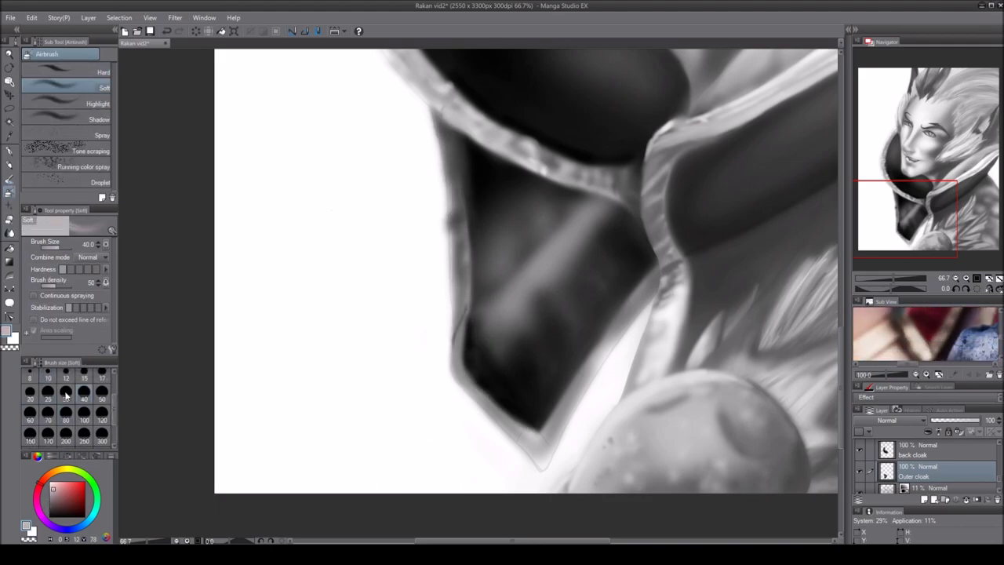
drag(454, 353, 522, 440)
scroll(533, 471, up, 1)
drag(420, 259, 554, 403)
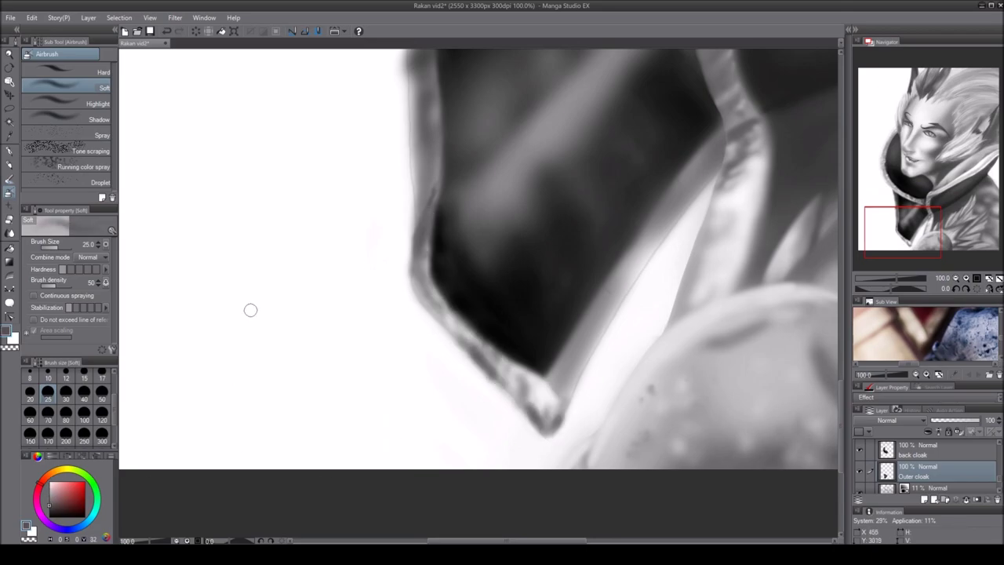
- Trim the outer edge and pointed tip of the hanging panel's border with the Soft eraser at size 15
key(e)
drag(423, 328, 365, 518)
drag(357, 422, 419, 132)
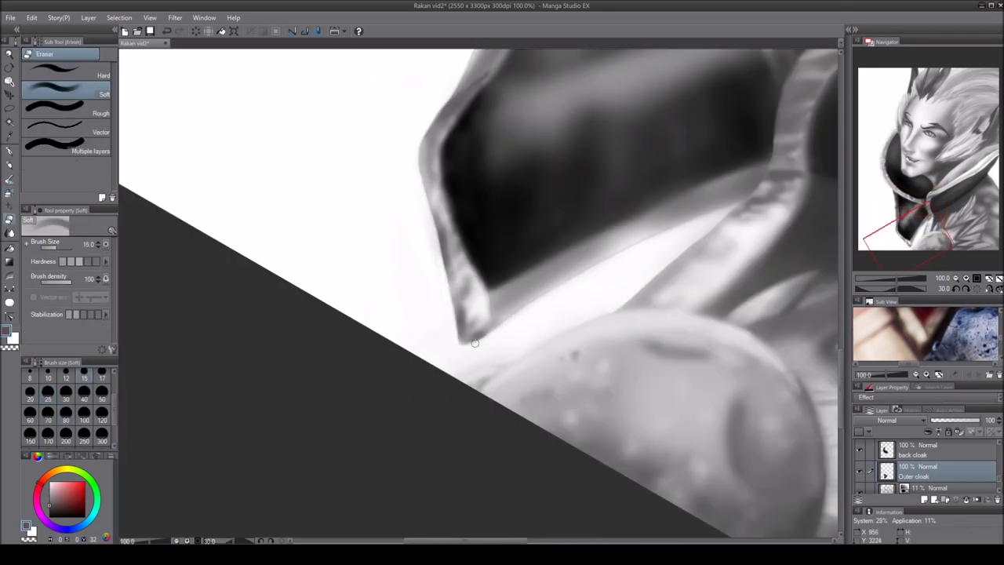
drag(685, 450, 486, 376)
- Darken the hanging panel's inner border beside the orb with the Soft airbrush at size 25 and clean its edge with the Soft eraser at size 12
key(b)
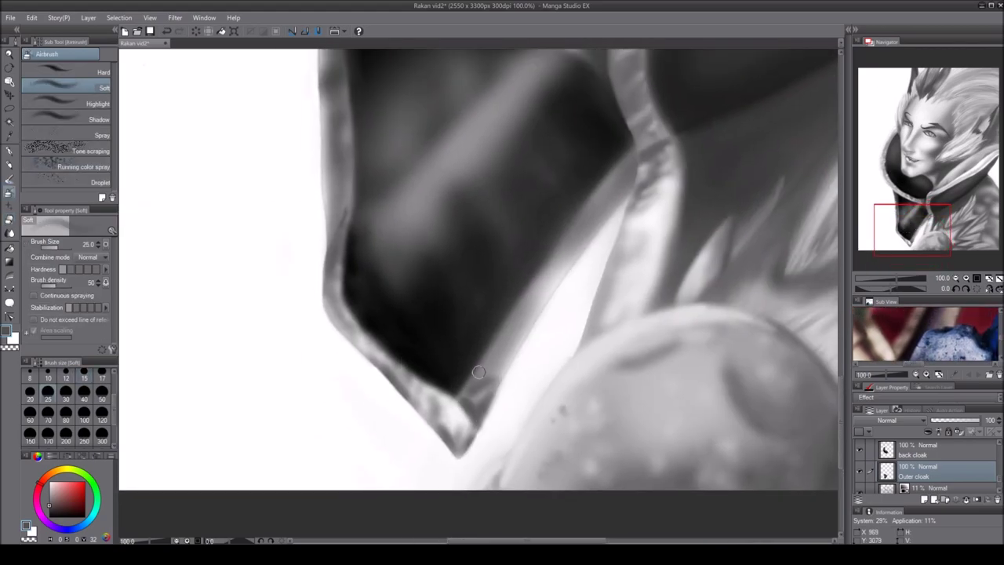
drag(557, 312, 622, 346)
key(e)
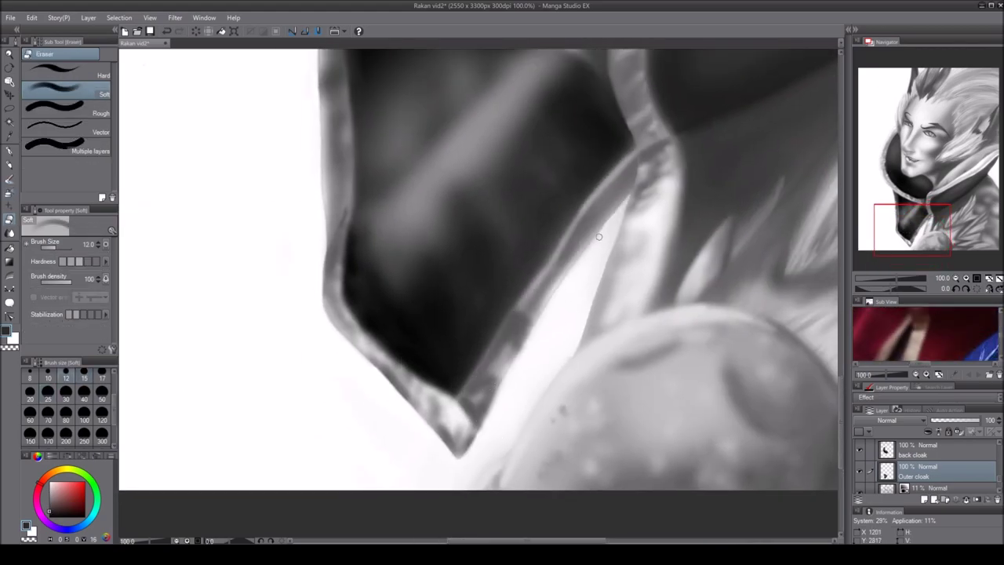
key(b)
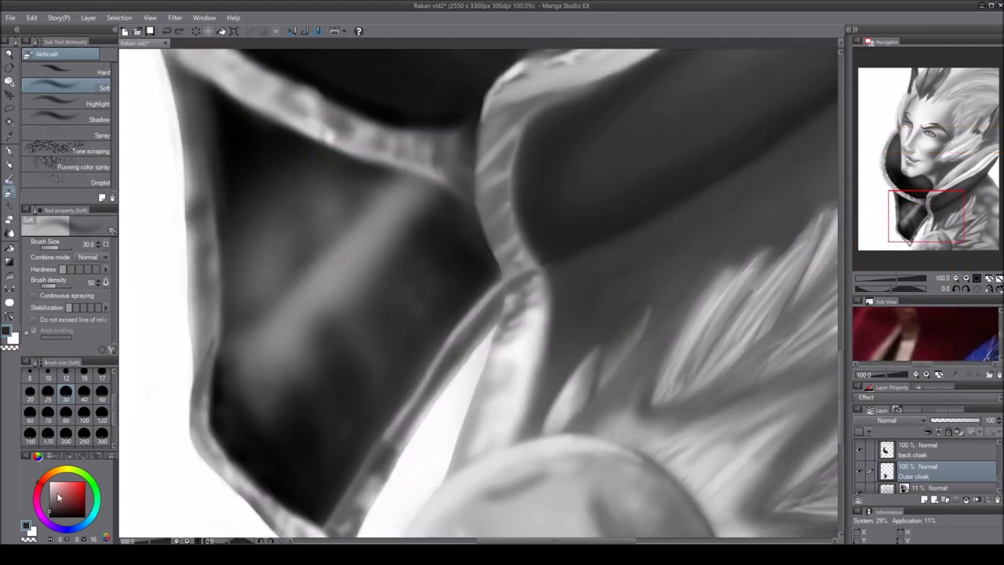
- Paint a soft grey gradient around the figure on the background layer with the Soft airbrush at size 700
key(ctrl+0)
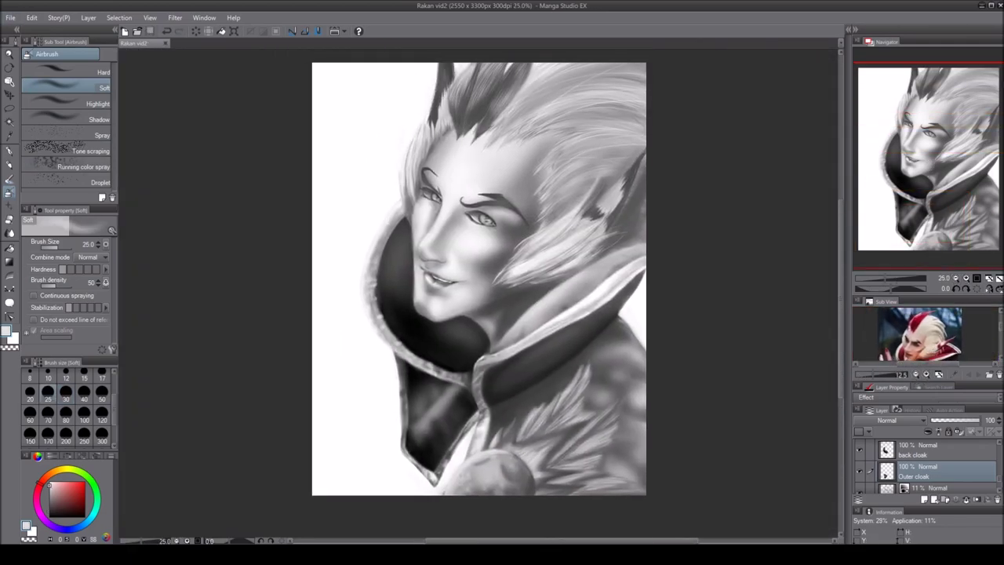
click(66, 440)
mouse_move(369, 94)
mouse_down()
mouse_move(348, 225)
mouse_move(361, 471)
mouse_up()
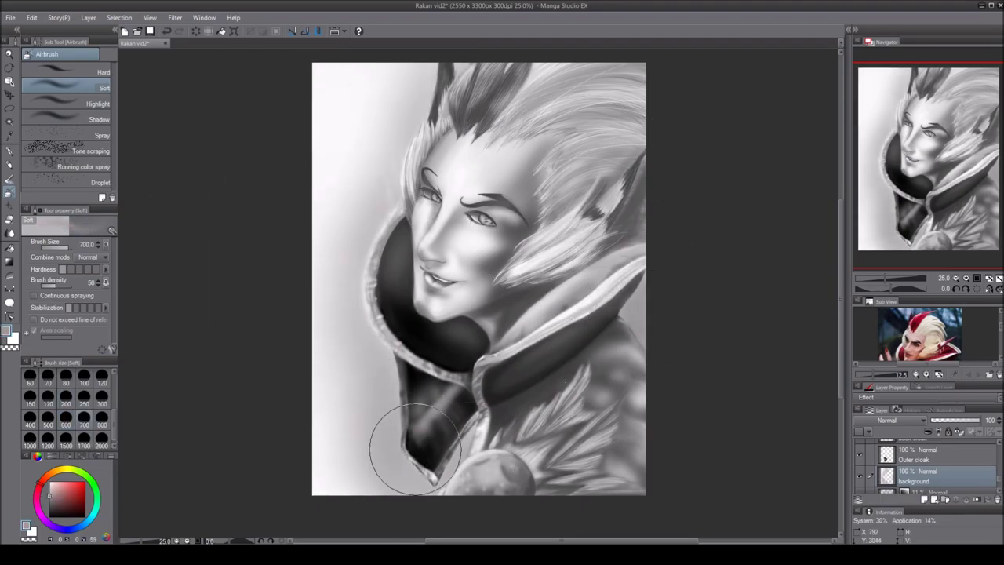
- Clean stray paint around the hair's outer edge on the back hair layer with the Soft eraser at size 100
scroll(347, 448, up, 3)
key(e)
click(928, 453)
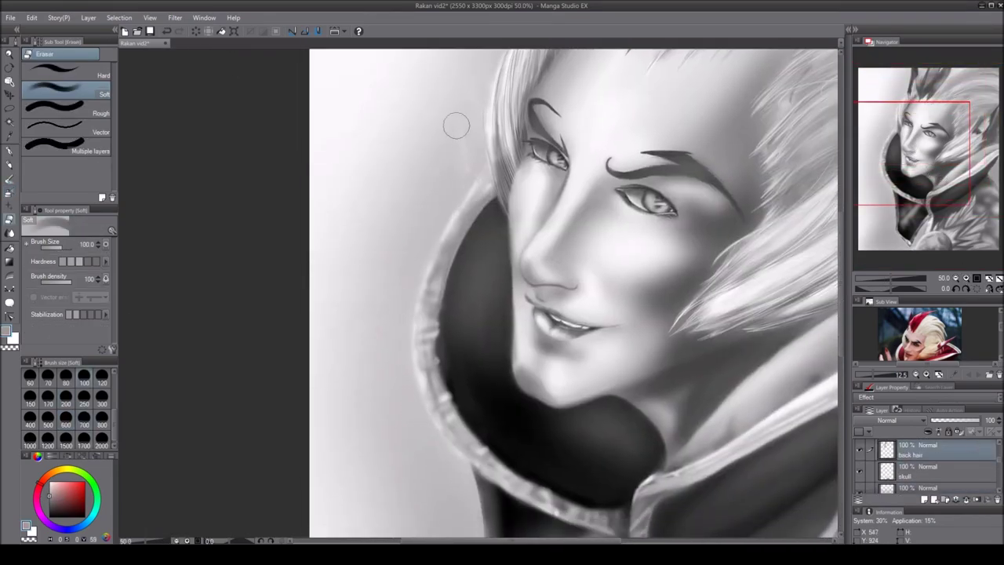
scroll(471, 314, down, 2)
scroll(444, 277, up, 2)
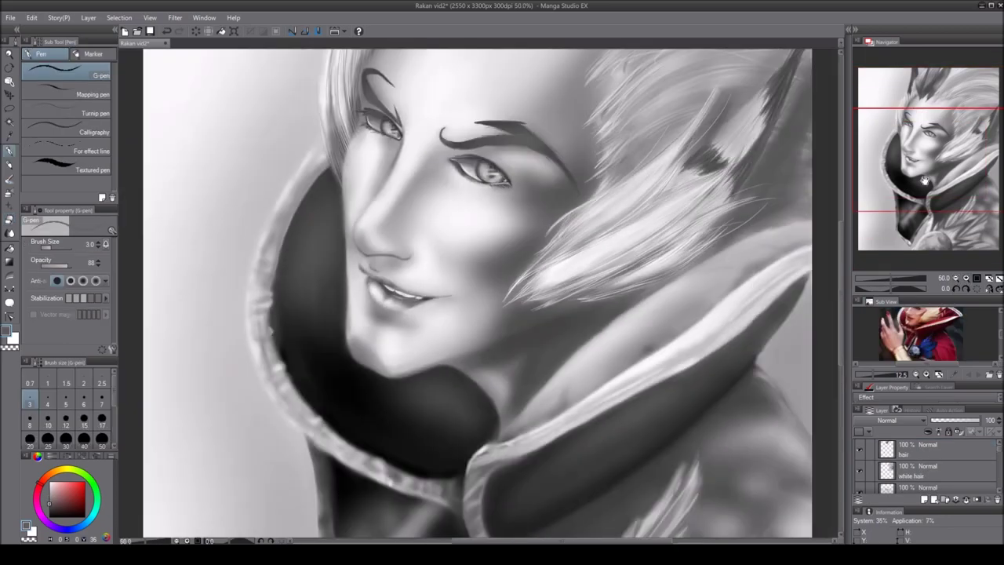
- Deepen the shadows on the near collar and inner garment folds on the cloak and clothes layers with the Soft airbrush at sizes 120 and 80
key(b)
drag(519, 296, 706, 153)
key(bracketright)
key(bracketright)
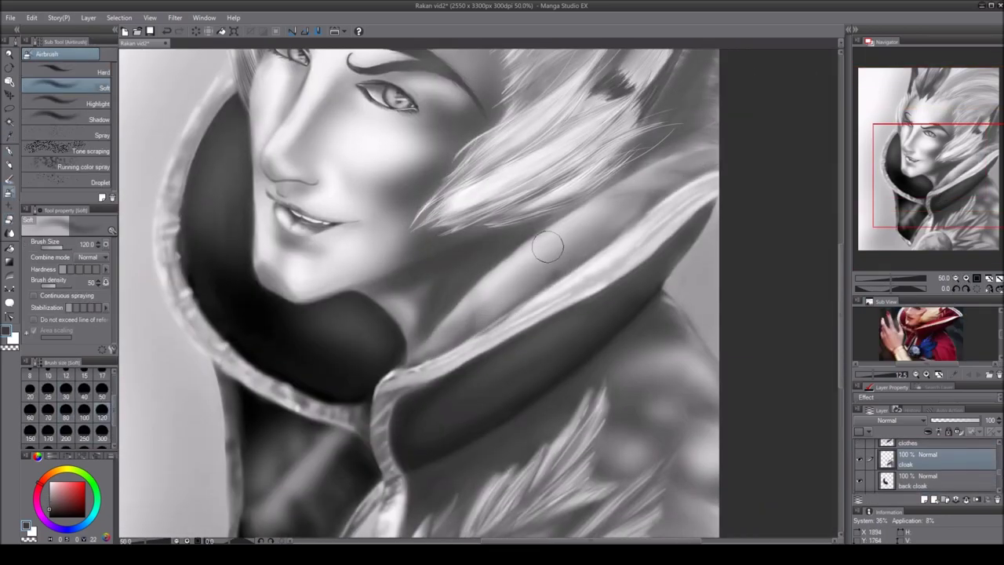
mouse_move(510, 310)
mouse_down()
mouse_move(717, 157)
mouse_move(477, 337)
mouse_move(596, 270)
mouse_up()
click(910, 444)
drag(657, 196, 535, 382)
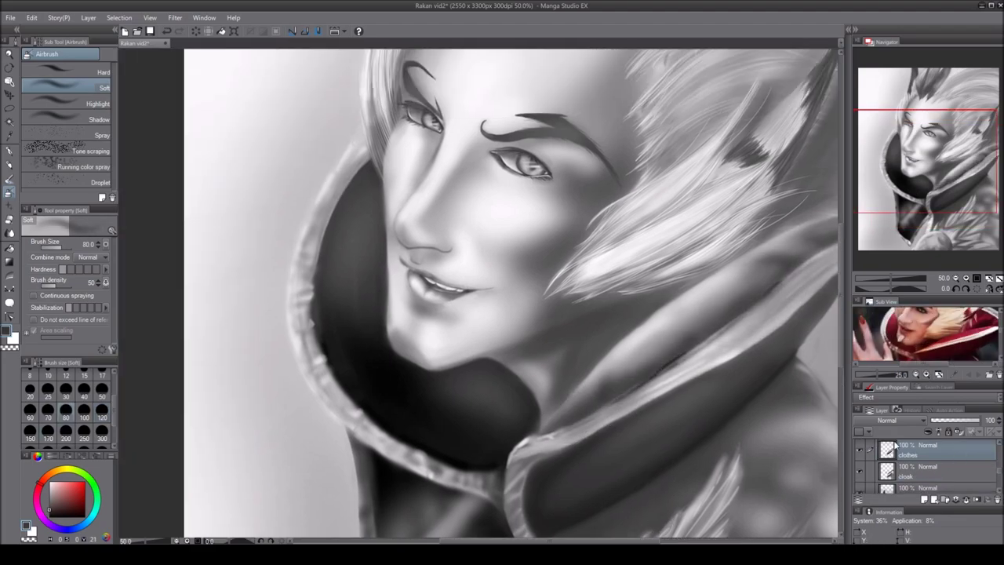
- Refine the eyebrows with fine hair strokes on the eyes layer using the Hard airbrush at size 25
click(926, 444)
click(71, 72)
key(ctrl+plus)
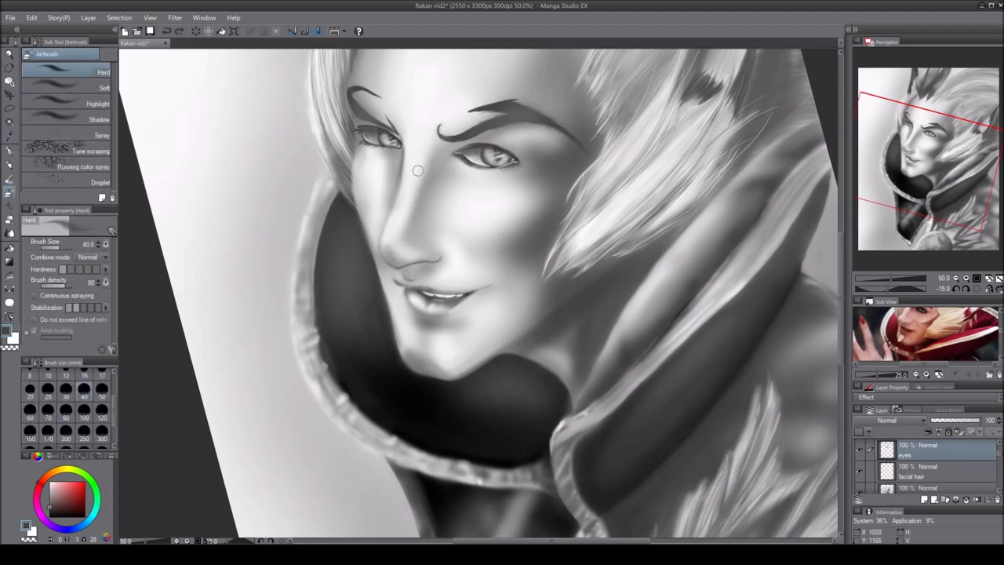
key(minus)
key(minus)
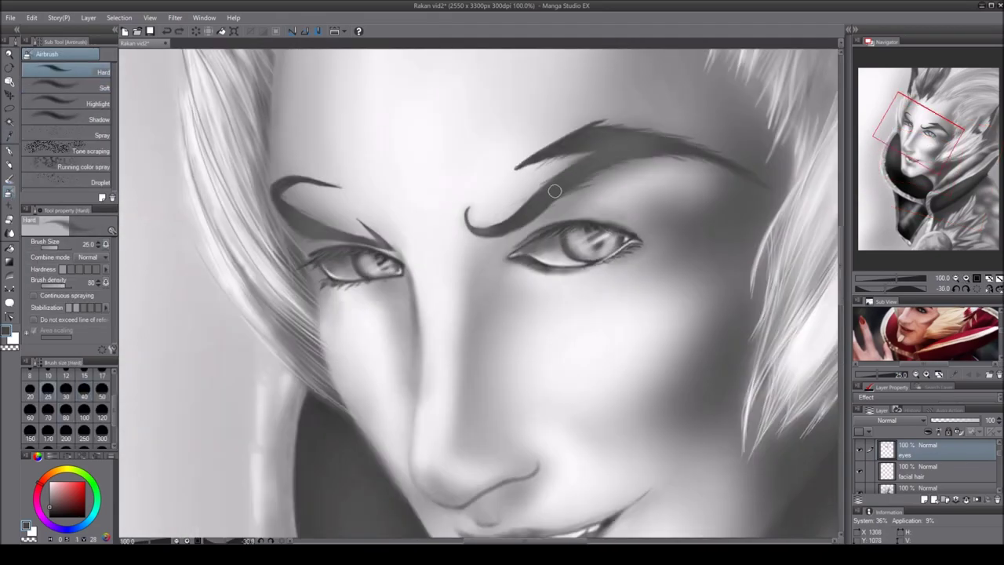
scroll(609, 167, down, 2)
scroll(609, 168, up, 1)
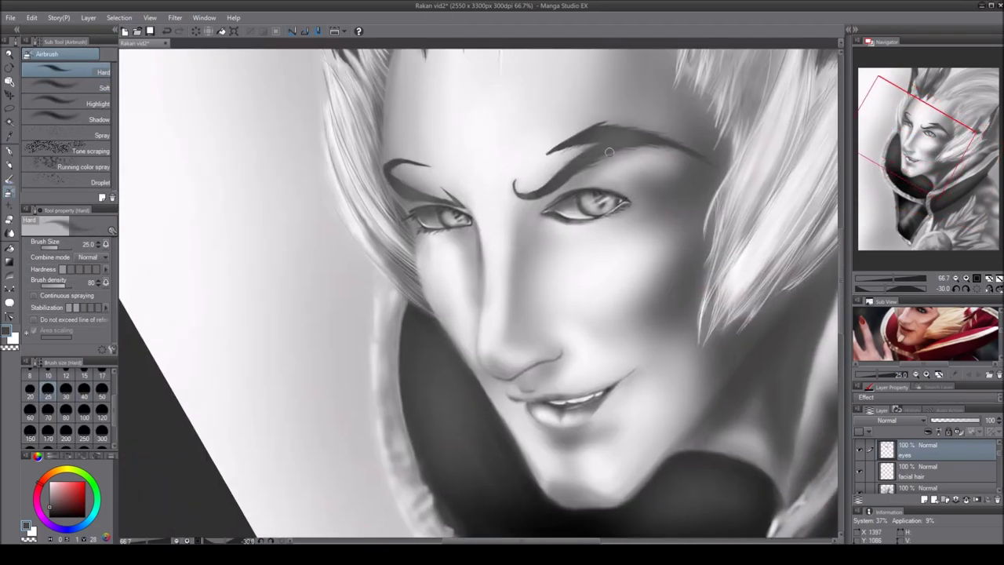
- Raise the Inked Rakan layer's opacity to about 56% and start painting faint chin hair on the facial hair layer
key(ctrl+minus)
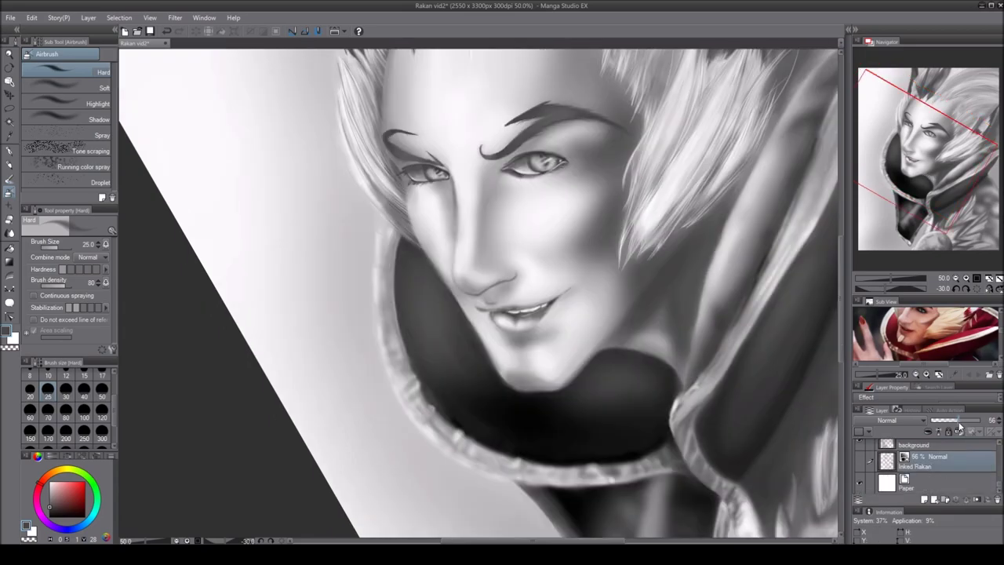
scroll(1000, 444, up, 3)
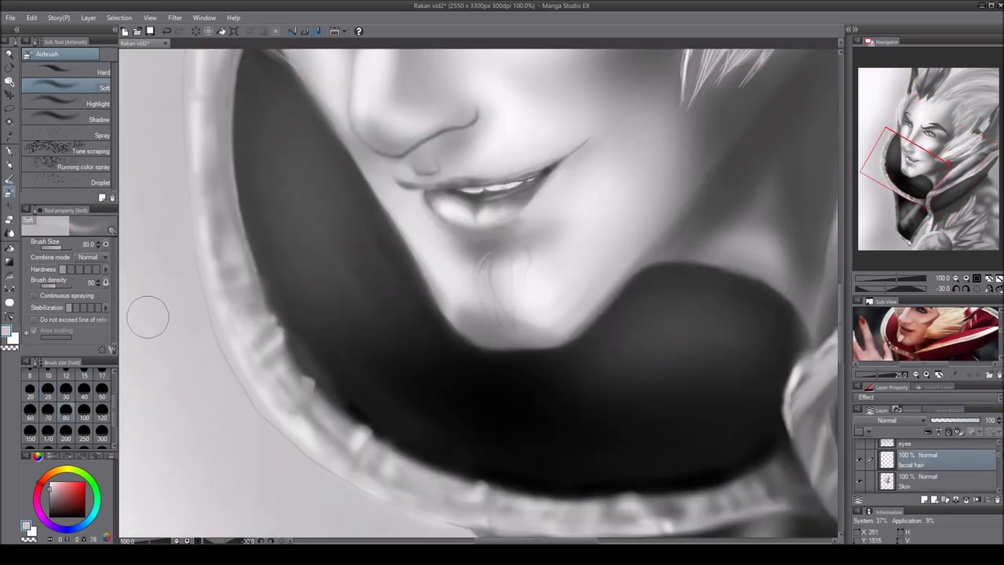